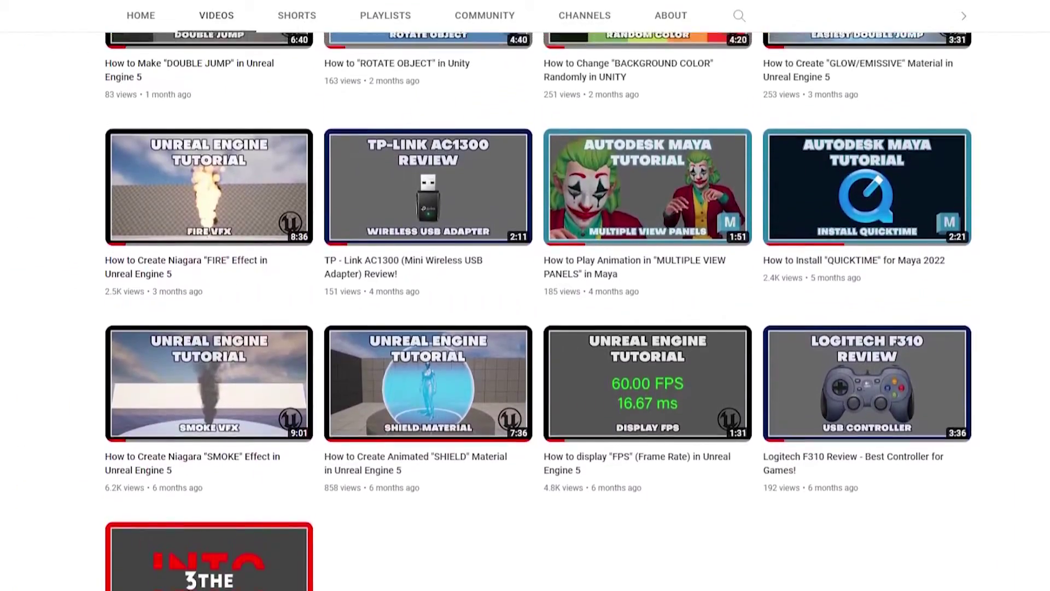
Add a new folder called VFX under Content and open the empty folder
{"action": "scroll", "coordinate": [539, 304], "scroll_direction": "up", "scroll_amount": 2}
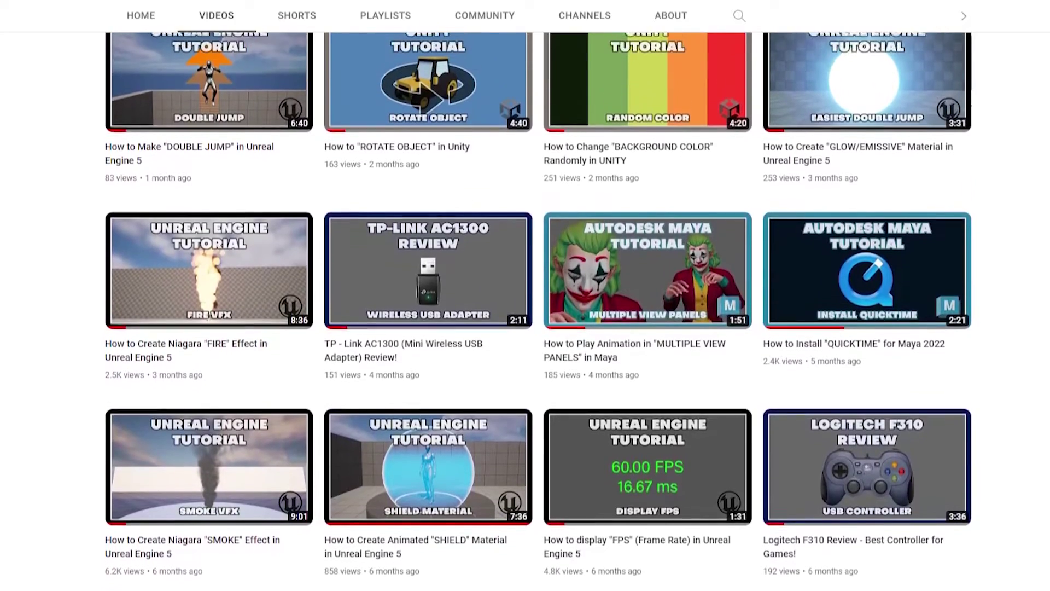
{"action": "scroll", "coordinate": [539, 303], "scroll_direction": "up", "scroll_amount": 2}
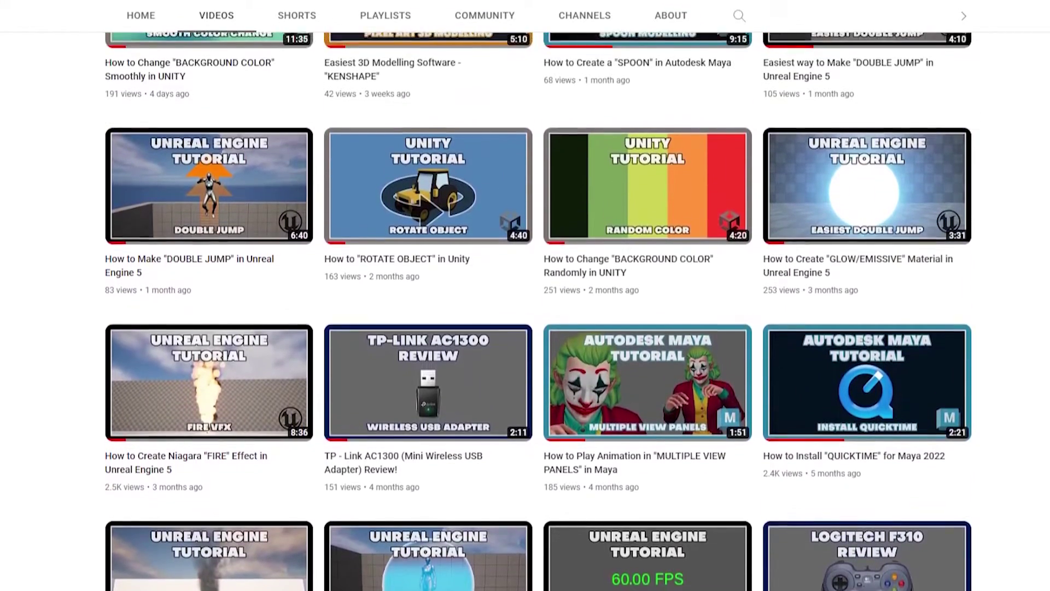
{"action": "scroll", "coordinate": [539, 304], "scroll_direction": "up", "scroll_amount": 2}
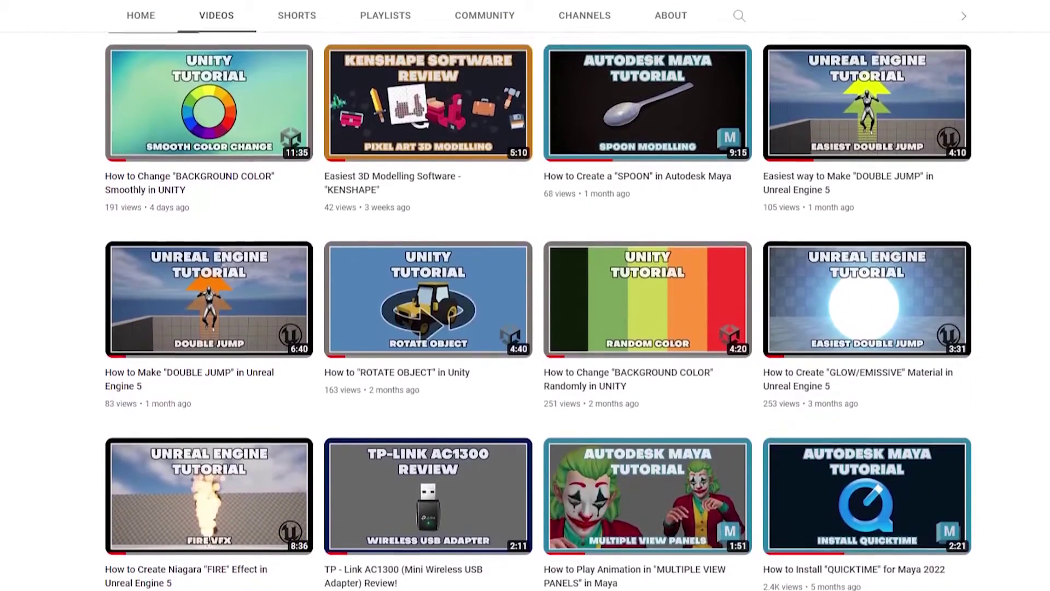
{"action": "scroll", "coordinate": [539, 304], "scroll_direction": "up", "scroll_amount": 2}
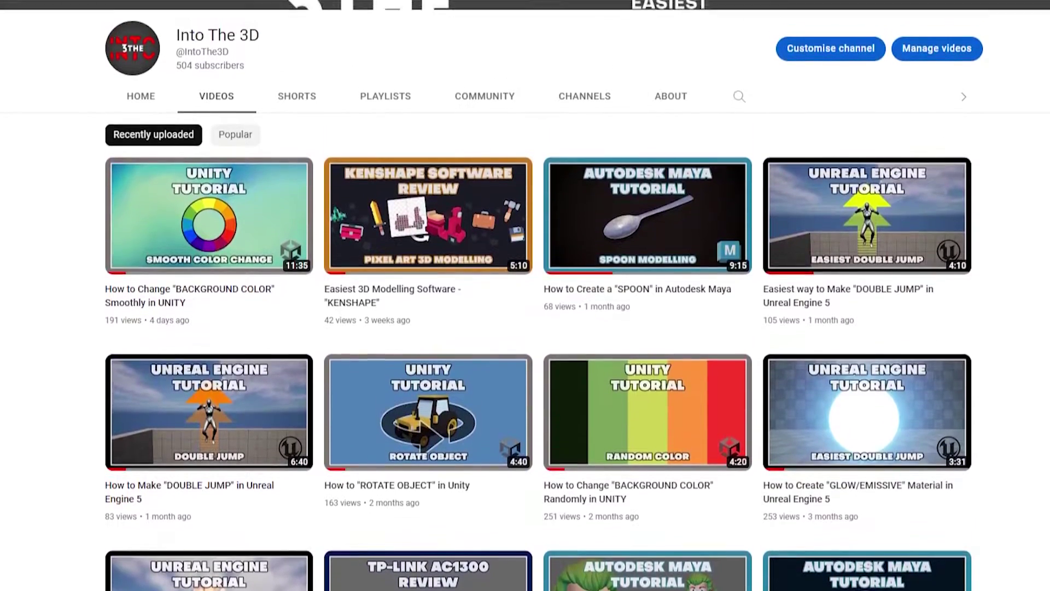
{"action": "scroll", "coordinate": [539, 303], "scroll_direction": "up", "scroll_amount": 2}
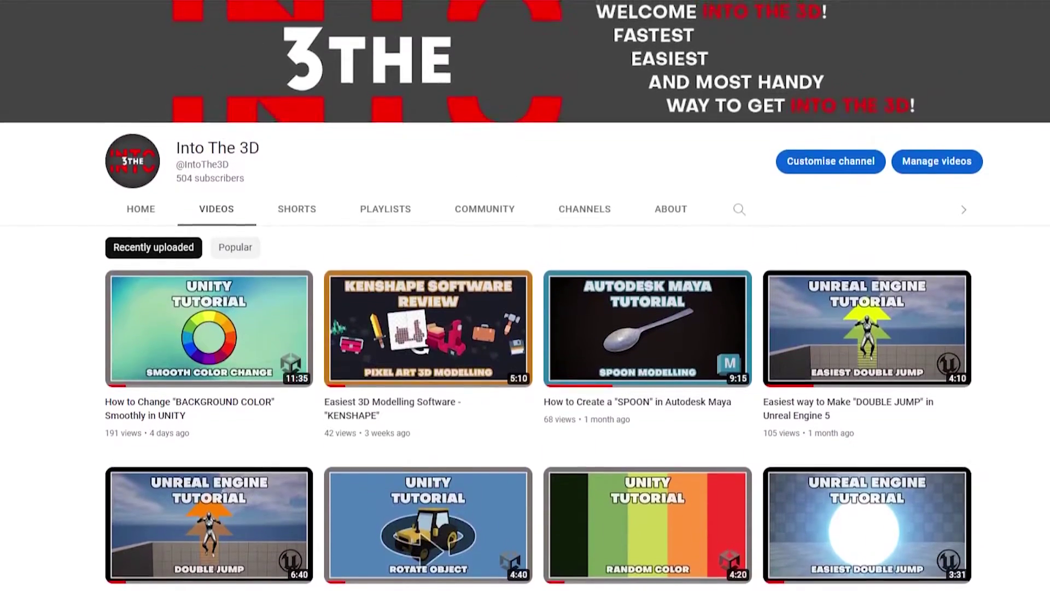
{"action": "scroll", "coordinate": [539, 303], "scroll_direction": "up", "scroll_amount": 1}
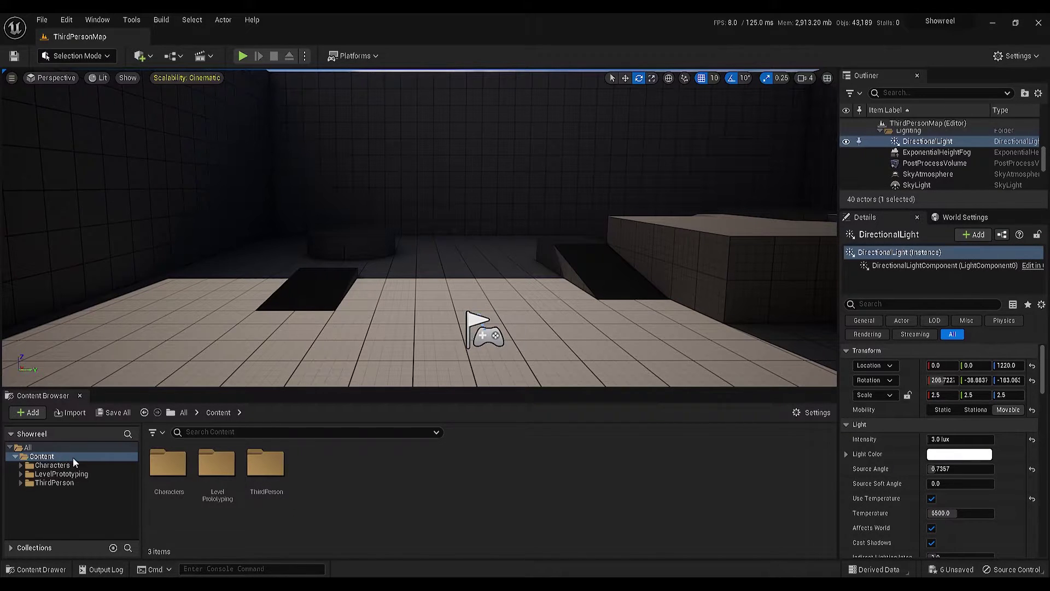
{"action": "right_click", "coordinate": [316, 472]}
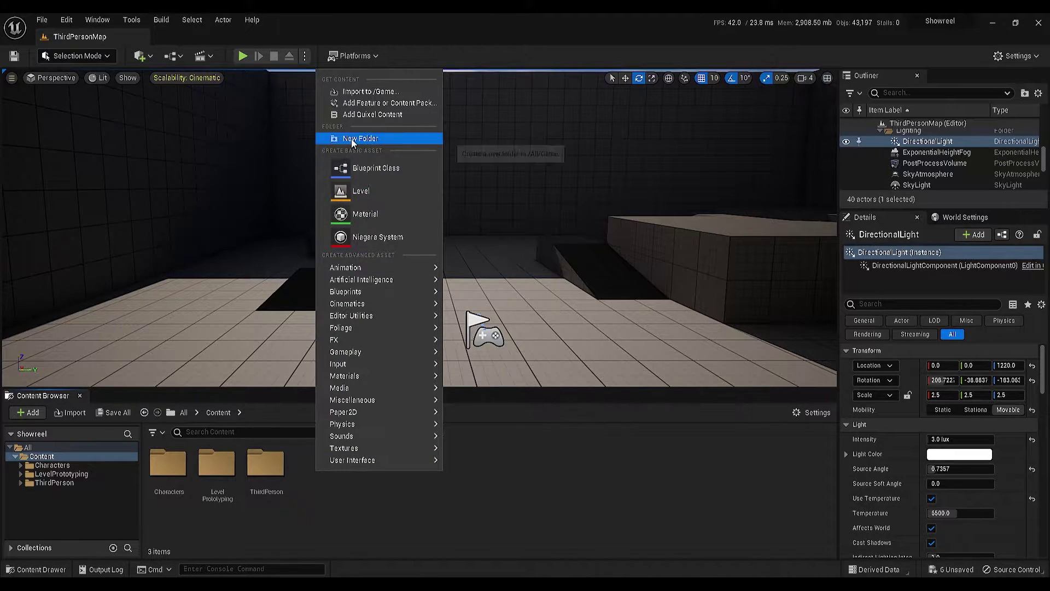
{"action": "left_click", "coordinate": [398, 140]}
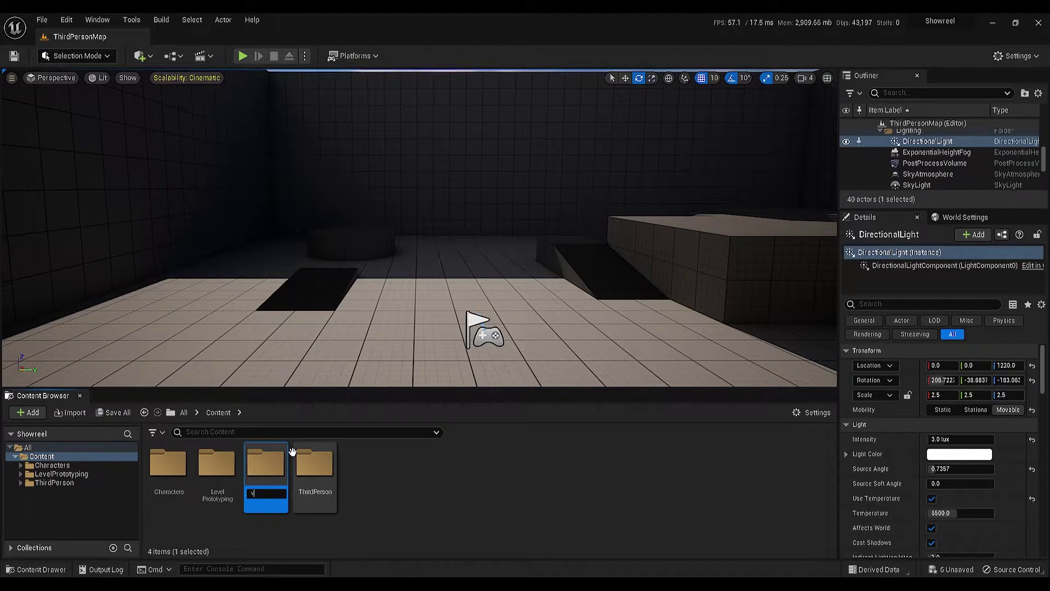
{"action": "type", "text": "VFX"}
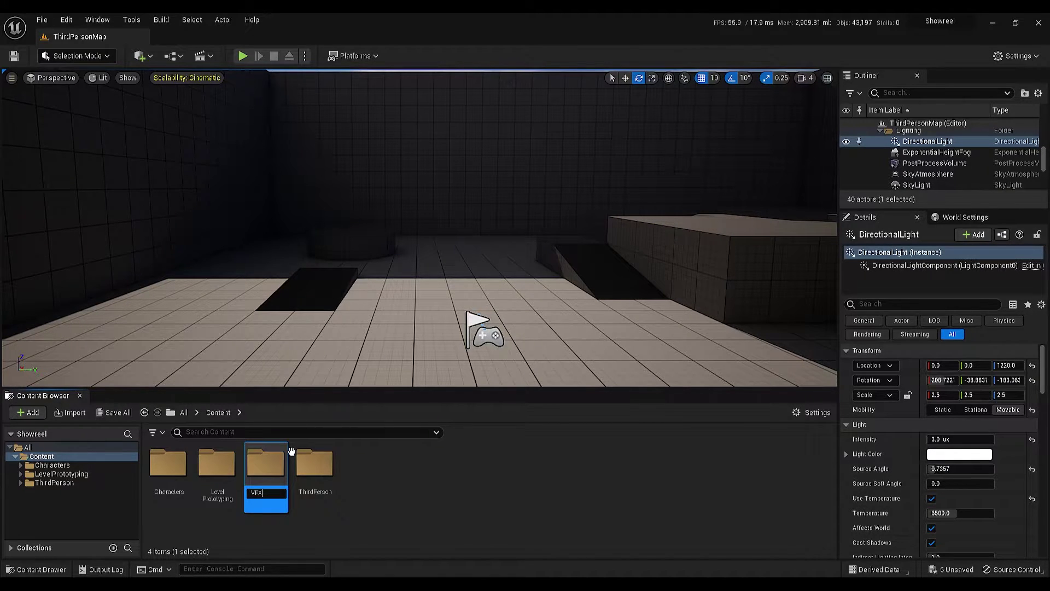
{"action": "key", "text": "Return"}
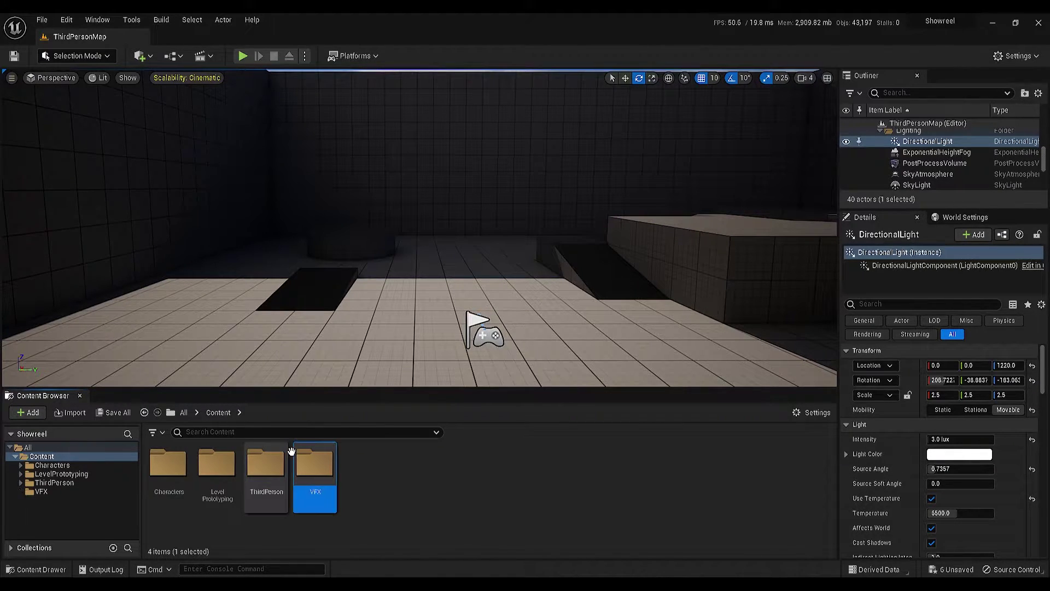
{"action": "double_click", "coordinate": [322, 465]}
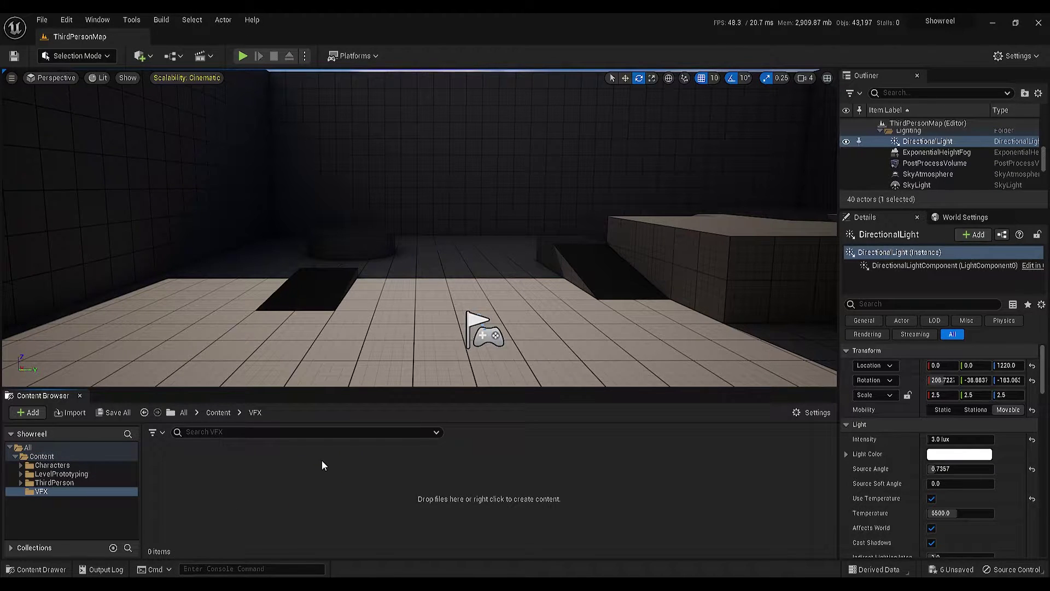
Create a Niagara system in VFX using the Simple Sprite Burst emitter template
{"action": "right_click", "coordinate": [244, 482]}
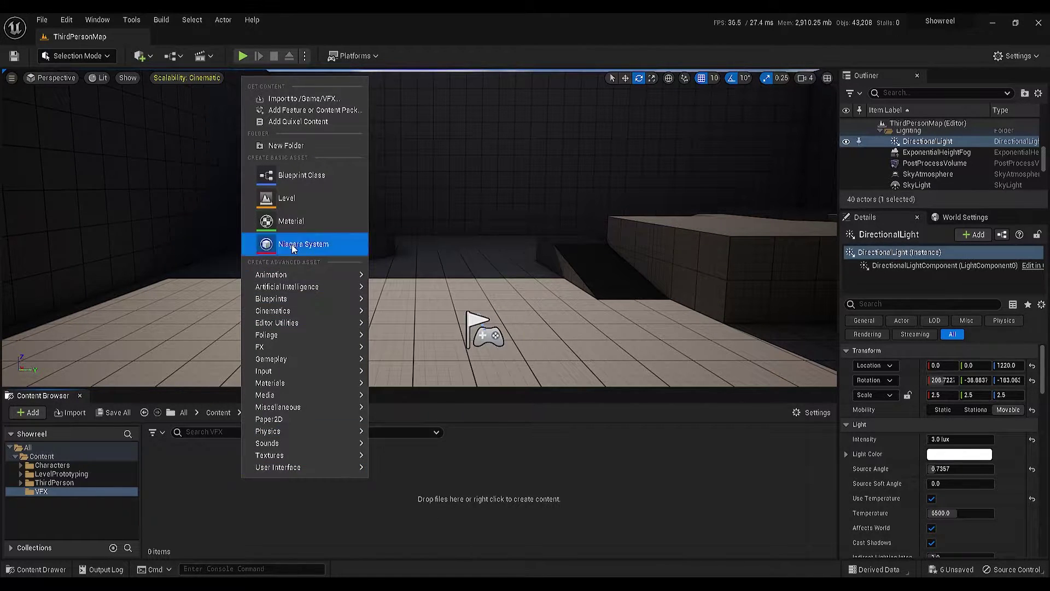
{"action": "left_click", "coordinate": [339, 249]}
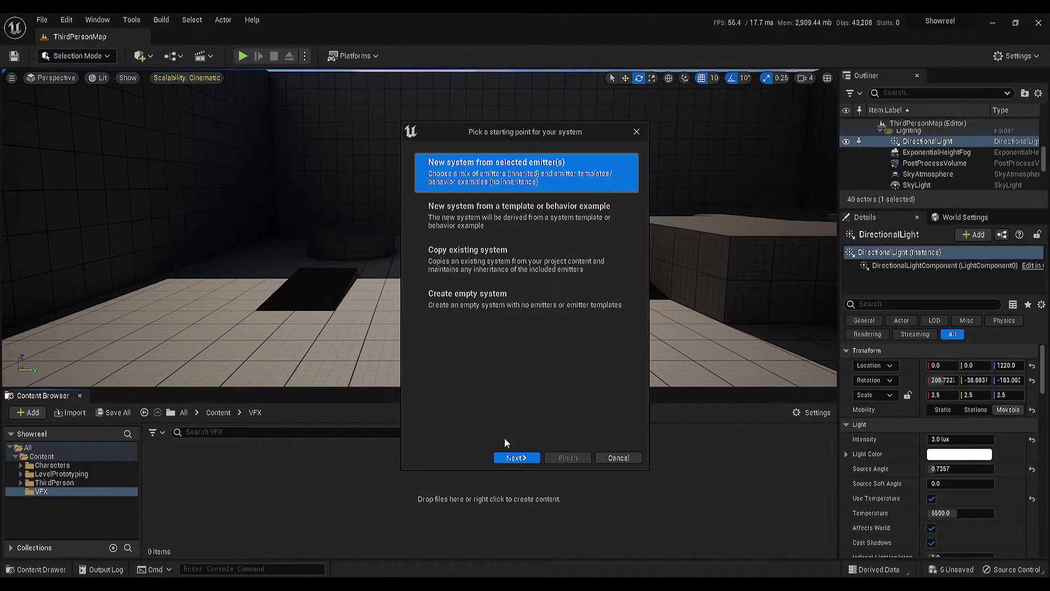
{"action": "left_click", "coordinate": [508, 458]}
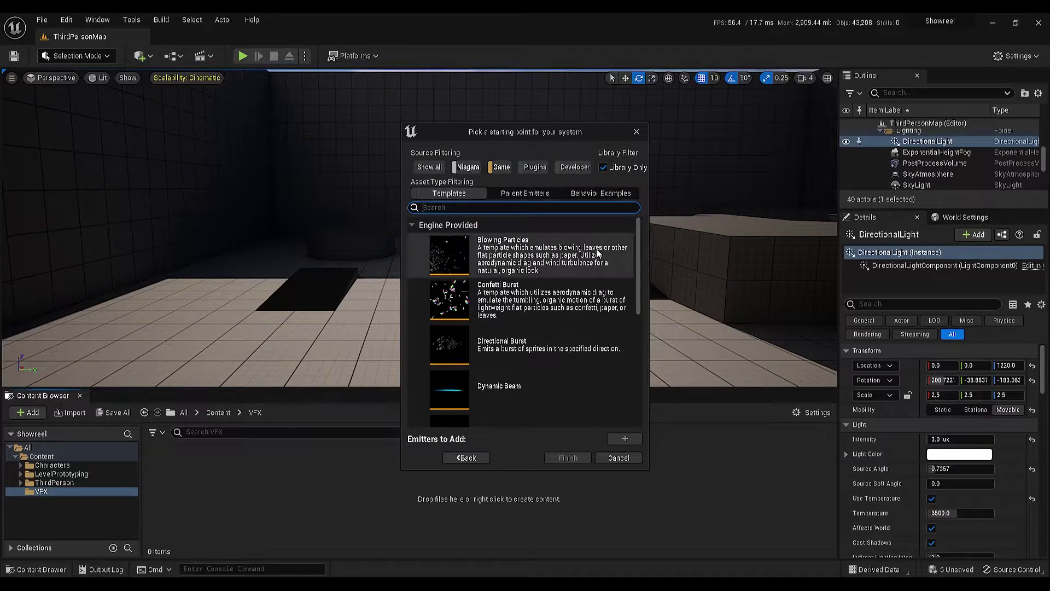
{"action": "left_click_drag", "start_coordinate": [637, 239], "coordinate": [635, 351]}
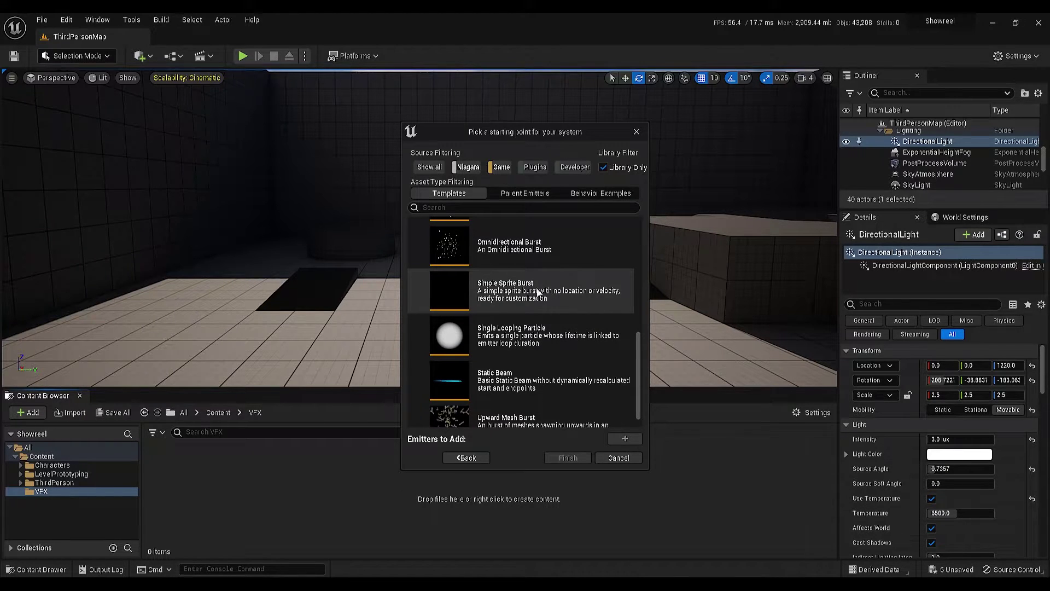
{"action": "left_click", "coordinate": [559, 286]}
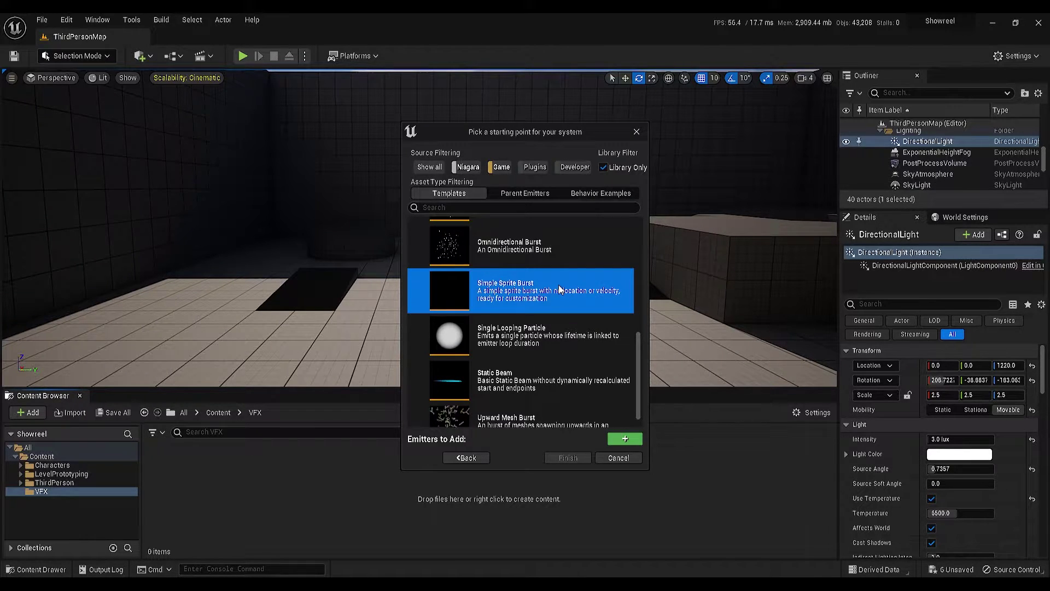
{"action": "left_click", "coordinate": [627, 438]}
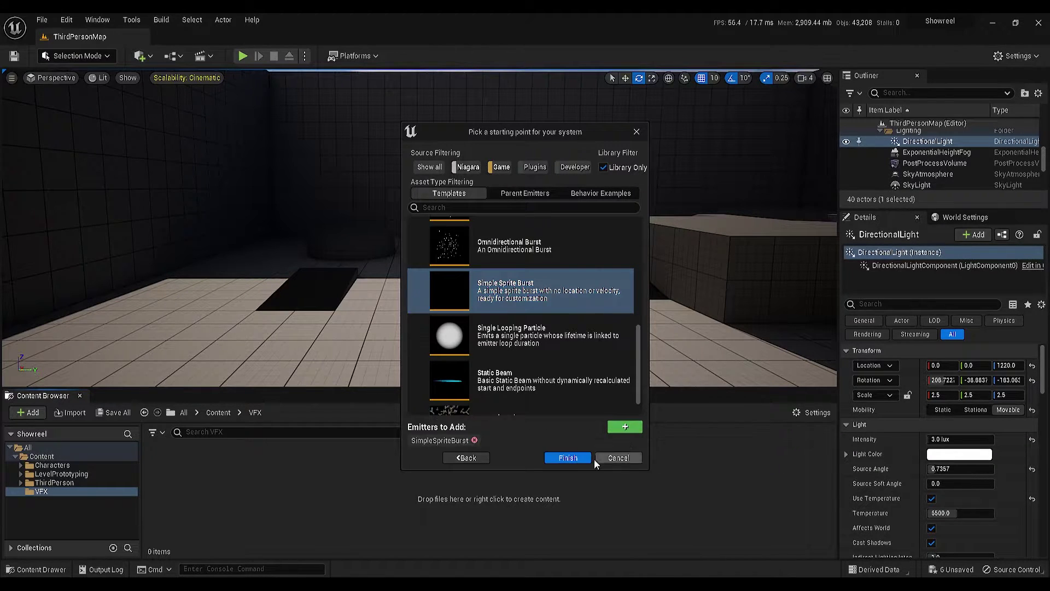
{"action": "left_click", "coordinate": [568, 458]}
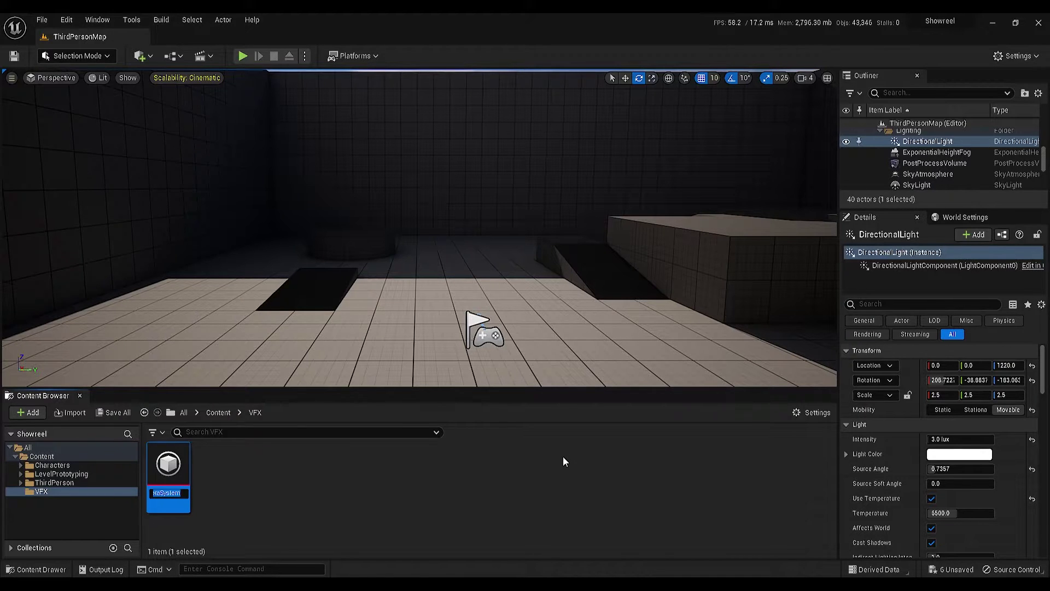
Name the new system SparkNS and open it in the Niagara editor
{"action": "type", "text": "s"}
{"action": "key", "text": "BackSpace"}
{"action": "type", "text": "SparkNS"}
{"action": "key", "text": "Return"}
{"action": "left_click", "coordinate": [340, 492]}
{"action": "left_click", "coordinate": [182, 472]}
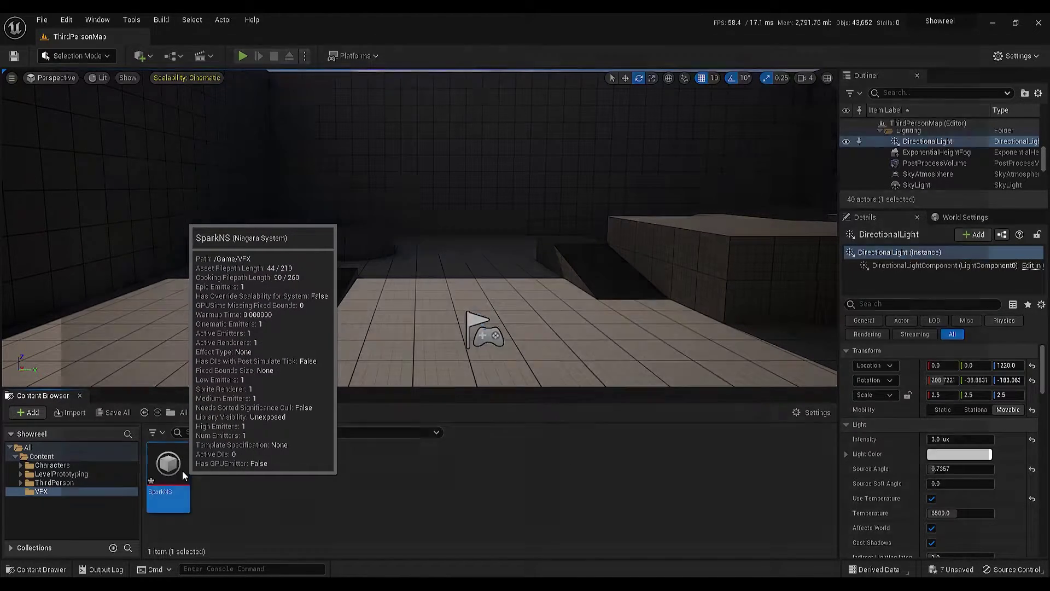
{"action": "double_click", "coordinate": [182, 471]}
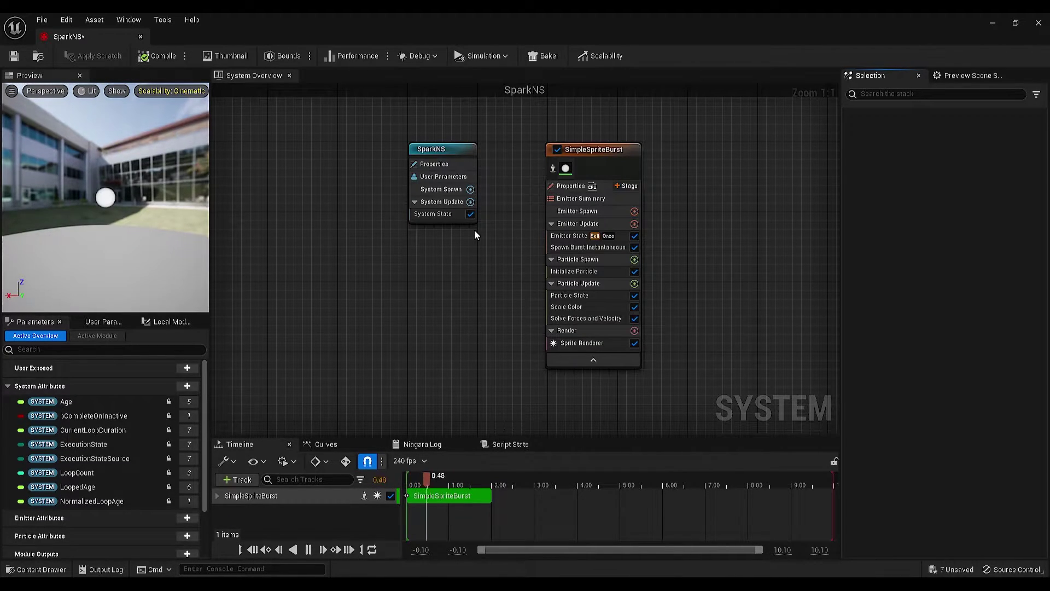
Rename the SimpleSpriteBurst emitter to Spark_Emitter
{"action": "left_click", "coordinate": [592, 151]}
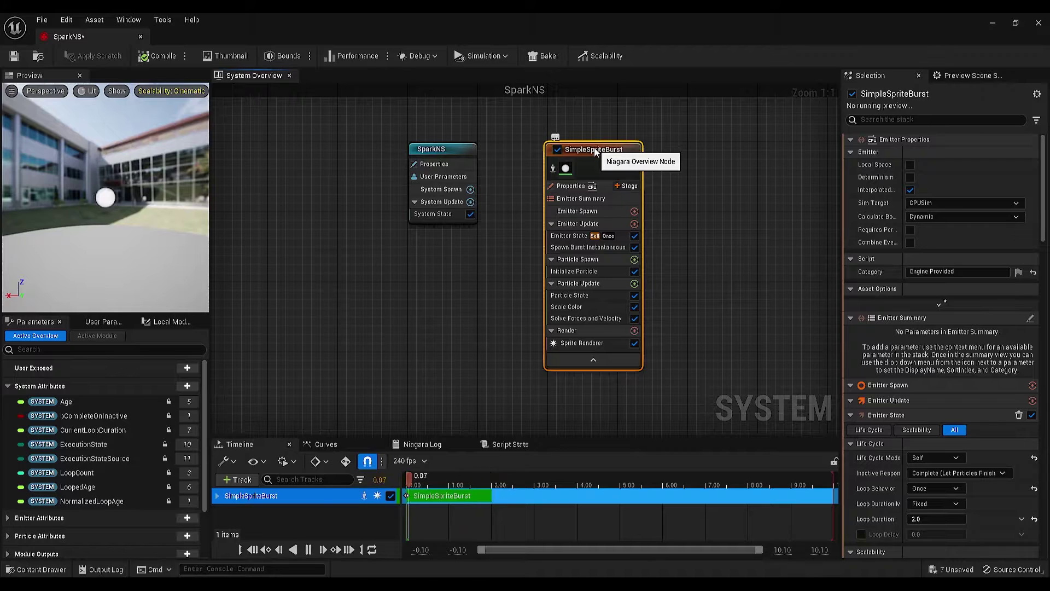
{"action": "double_click", "coordinate": [606, 151]}
{"action": "double_click", "coordinate": [608, 152]}
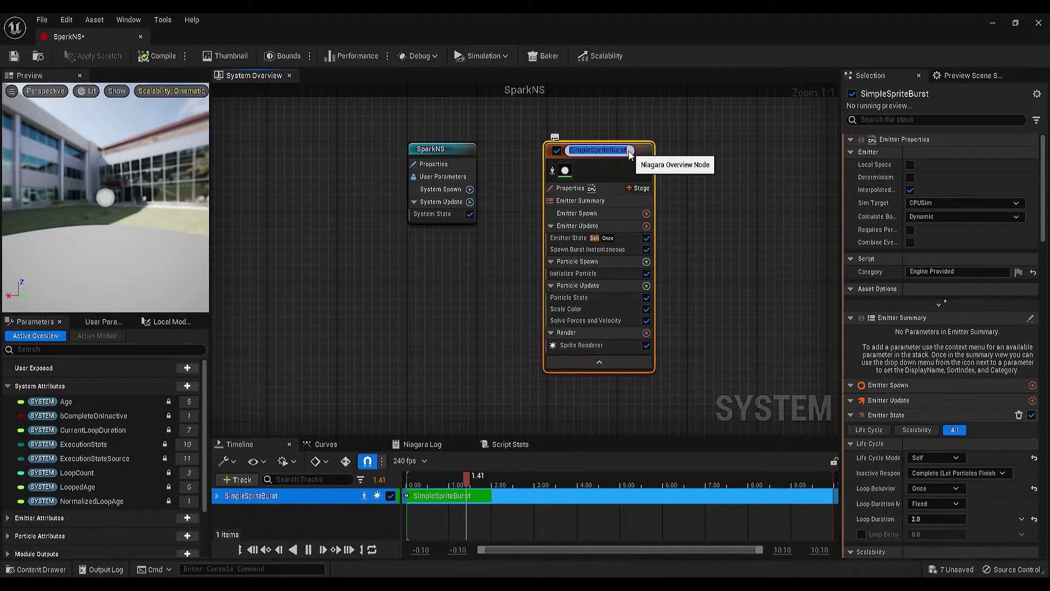
{"action": "type", "text": "Spark Emitter"}
{"action": "key", "text": "Return"}
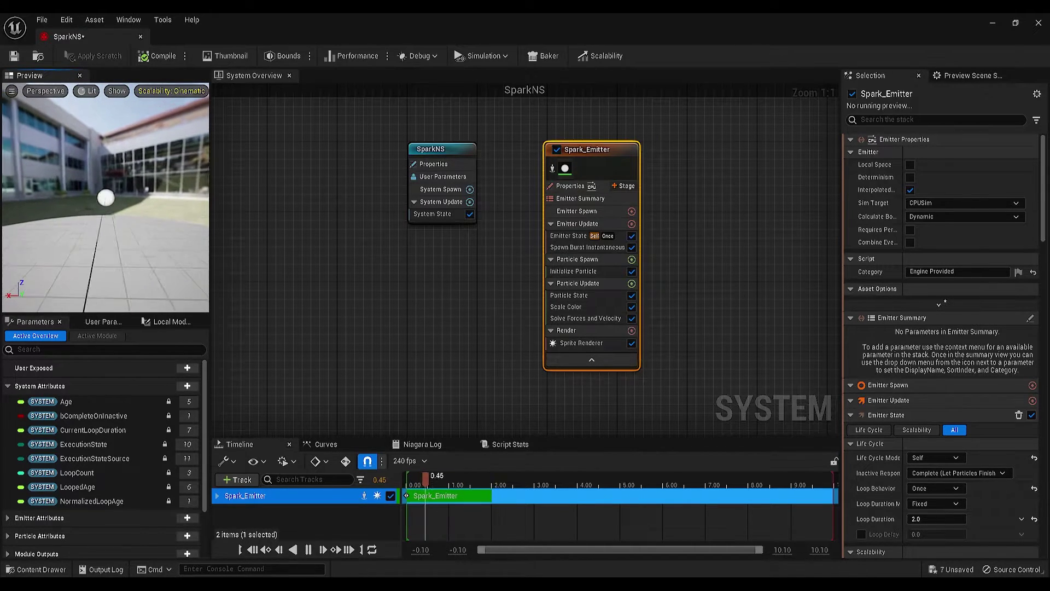
Turn off Show Environment in the Preview Scene Settings for a plain grey backdrop
{"action": "mouse_move", "coordinate": [70, 159]}
{"action": "left_mouse_down"}
{"action": "mouse_move", "coordinate": [60, 159]}
{"action": "mouse_move", "coordinate": [70, 158]}
{"action": "left_mouse_up"}
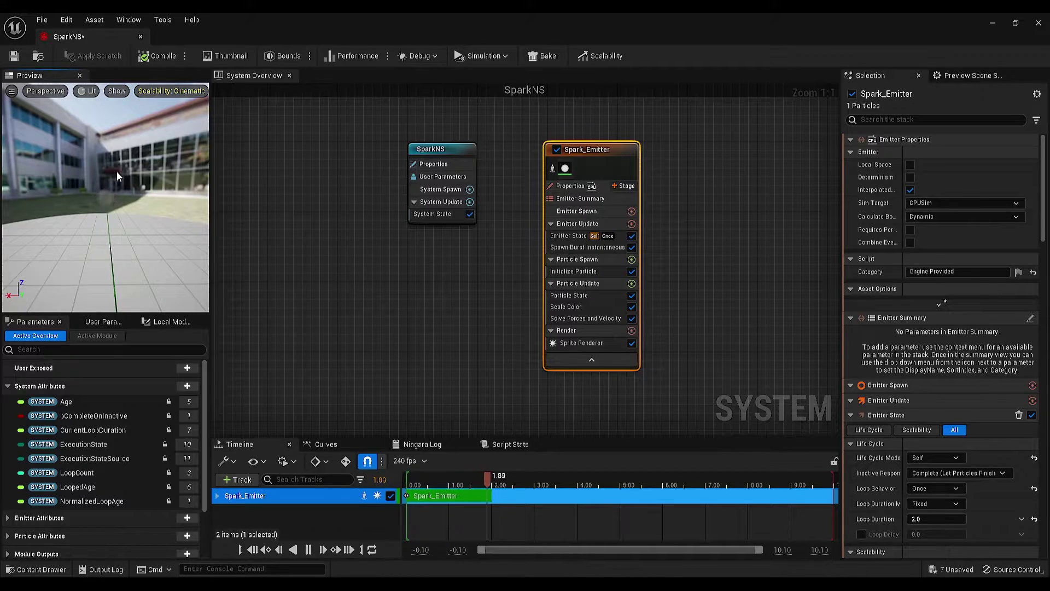
{"action": "left_click", "coordinate": [128, 19]}
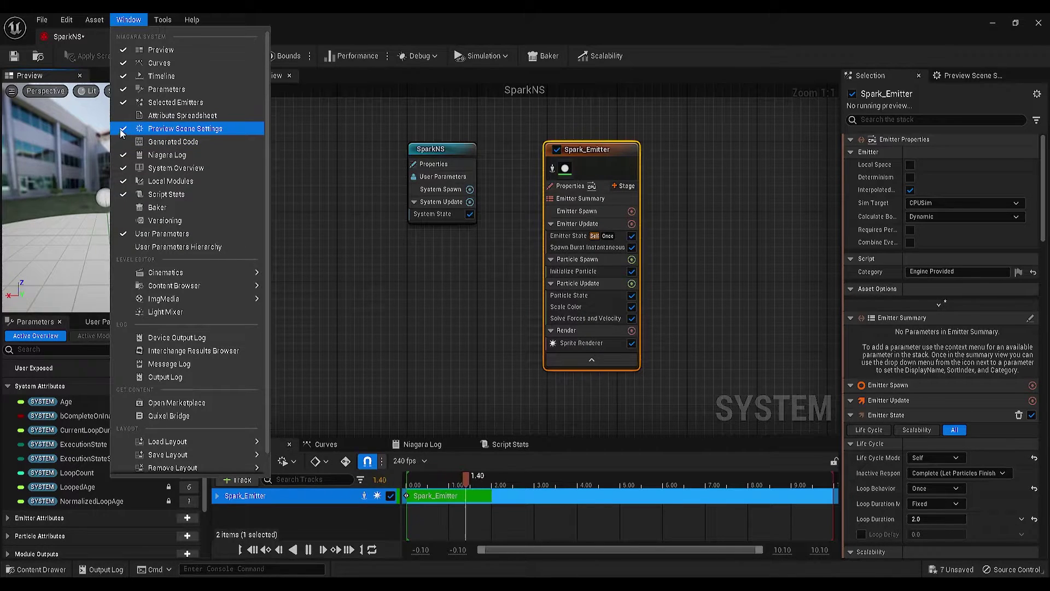
{"action": "left_click", "coordinate": [160, 130]}
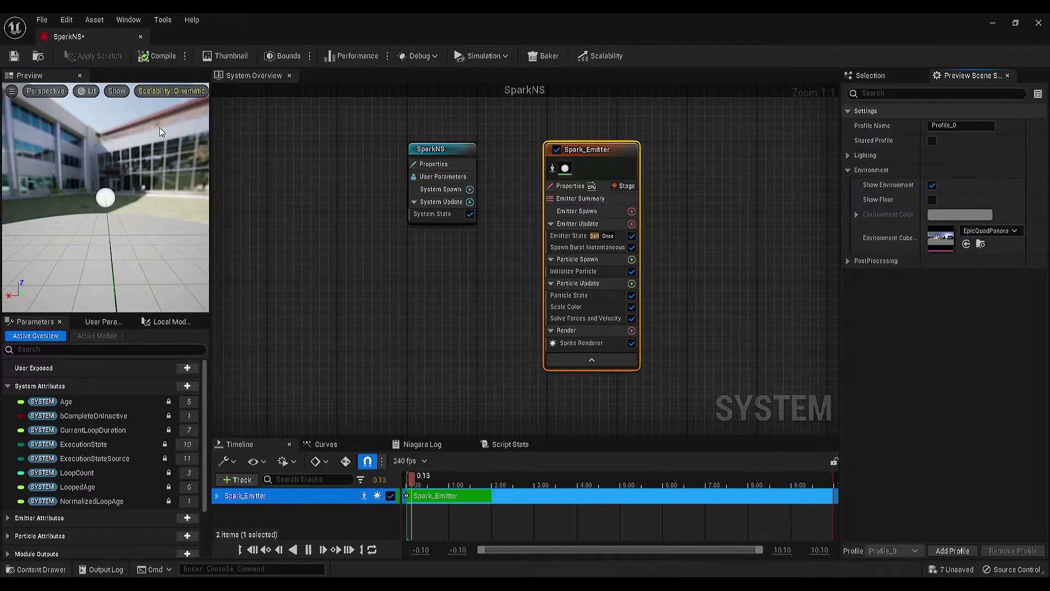
{"action": "left_click", "coordinate": [129, 20]}
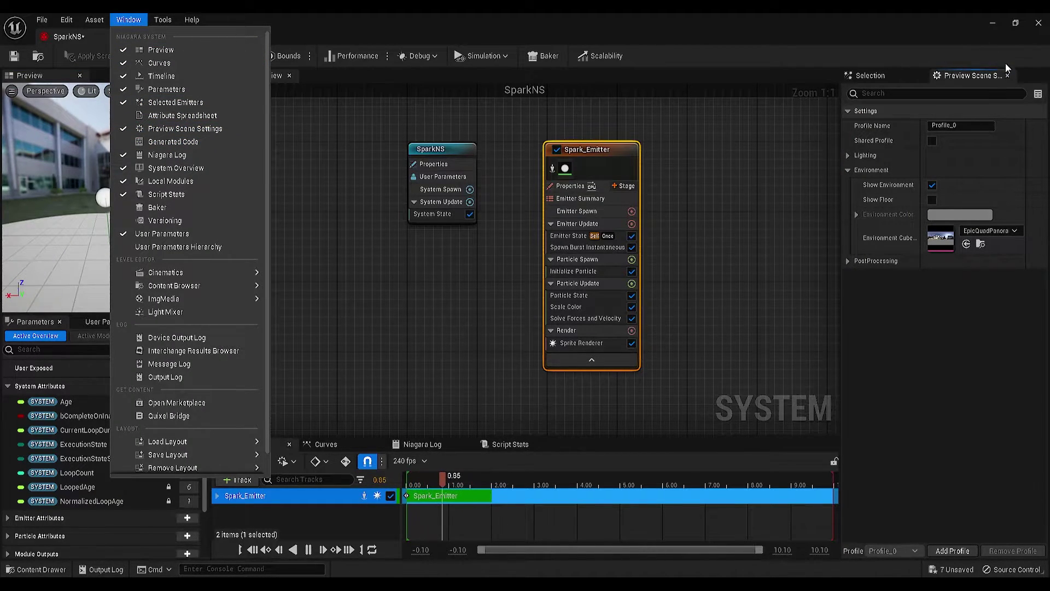
{"action": "left_click", "coordinate": [957, 77]}
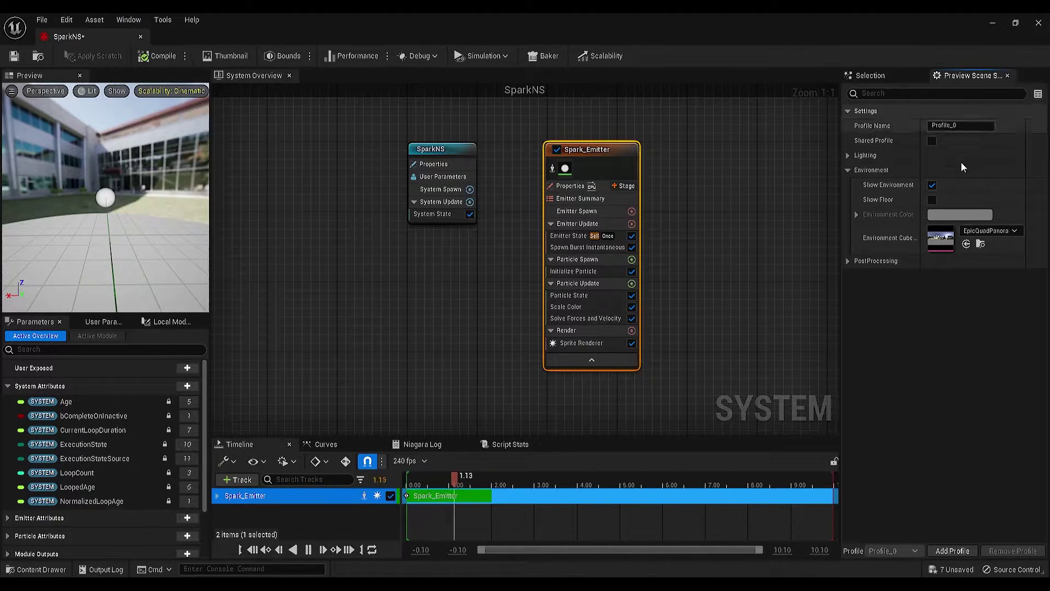
{"action": "left_click", "coordinate": [849, 170]}
{"action": "left_click", "coordinate": [849, 170]}
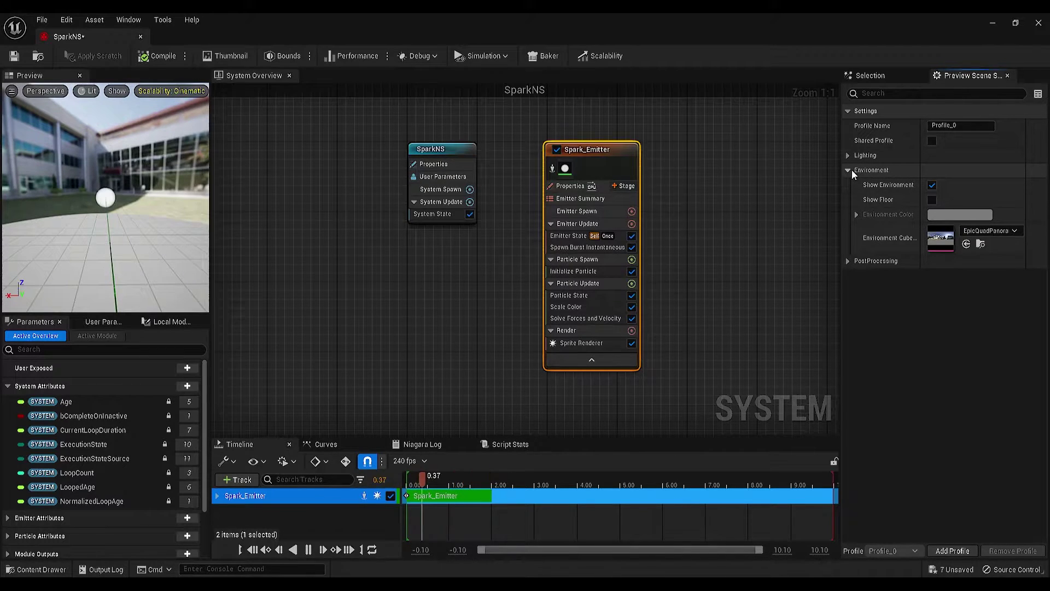
{"action": "left_click", "coordinate": [932, 186]}
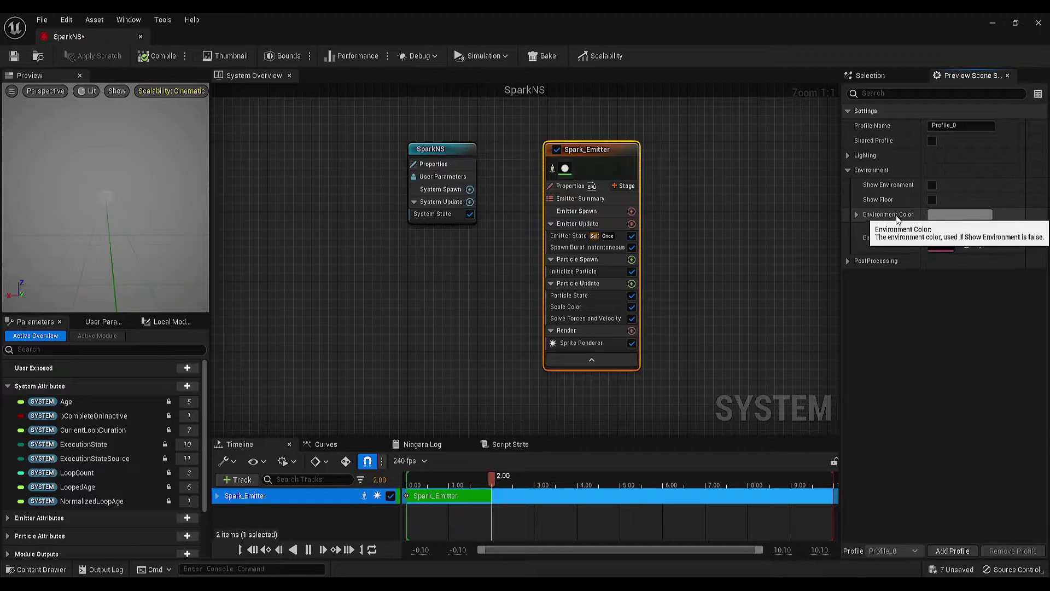
Lower the Value of the preview Environment Color to a darker grey
{"action": "left_click", "coordinate": [940, 214]}
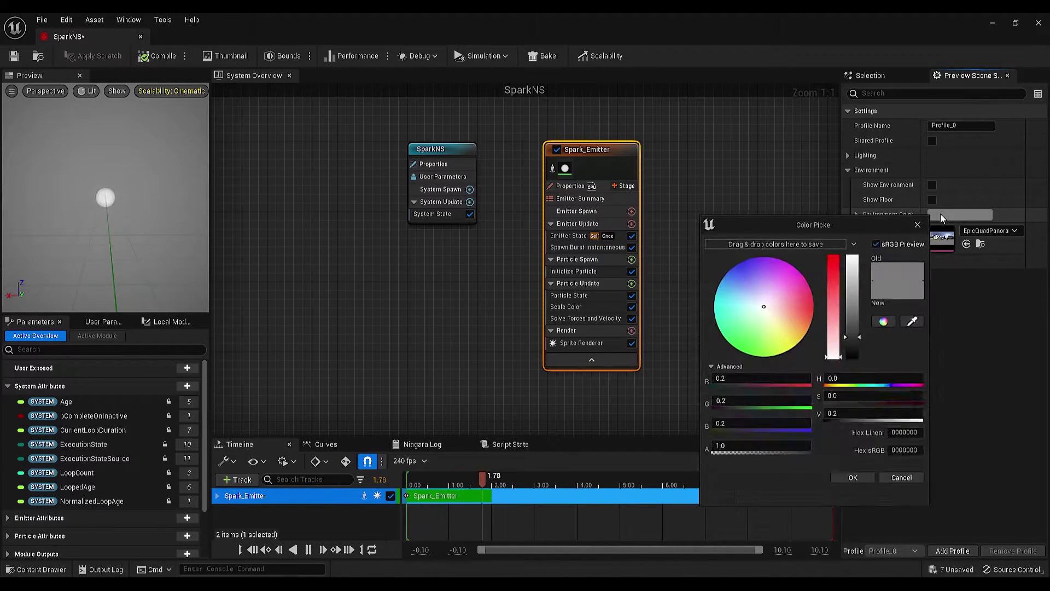
{"action": "left_click_drag", "start_coordinate": [864, 343], "coordinate": [865, 351]}
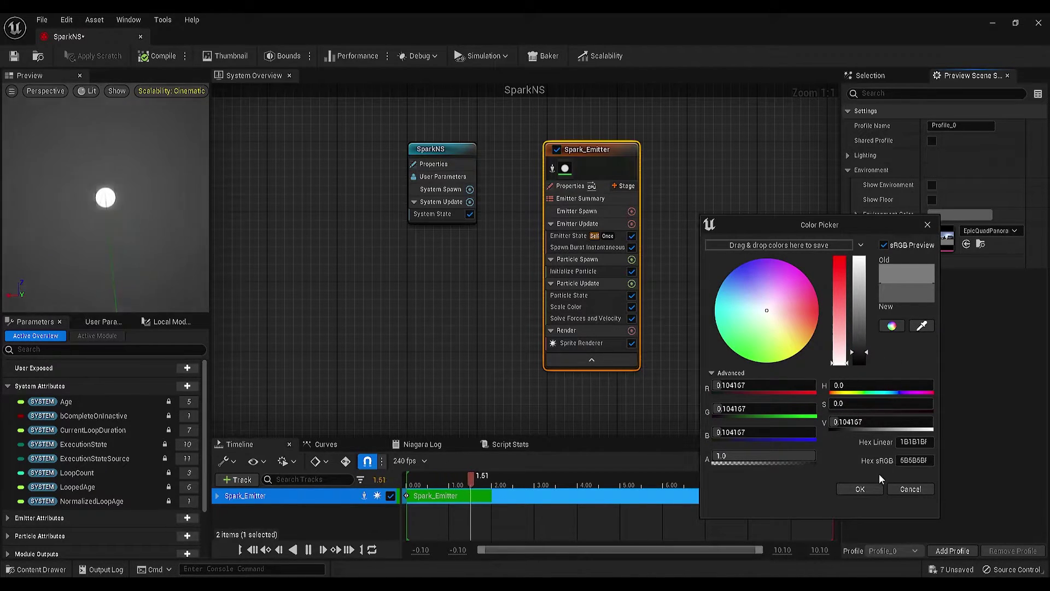
{"action": "left_click", "coordinate": [875, 489]}
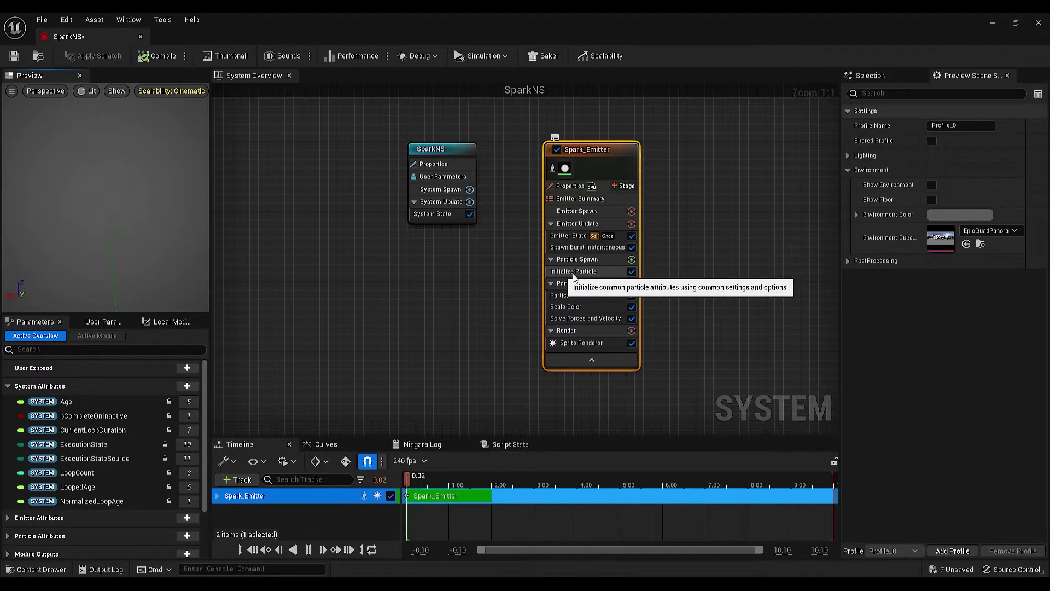
Set Initialize Particle Lifetime Mode to Random, with minimum 0.3 and maximum 3
{"action": "left_click", "coordinate": [608, 274]}
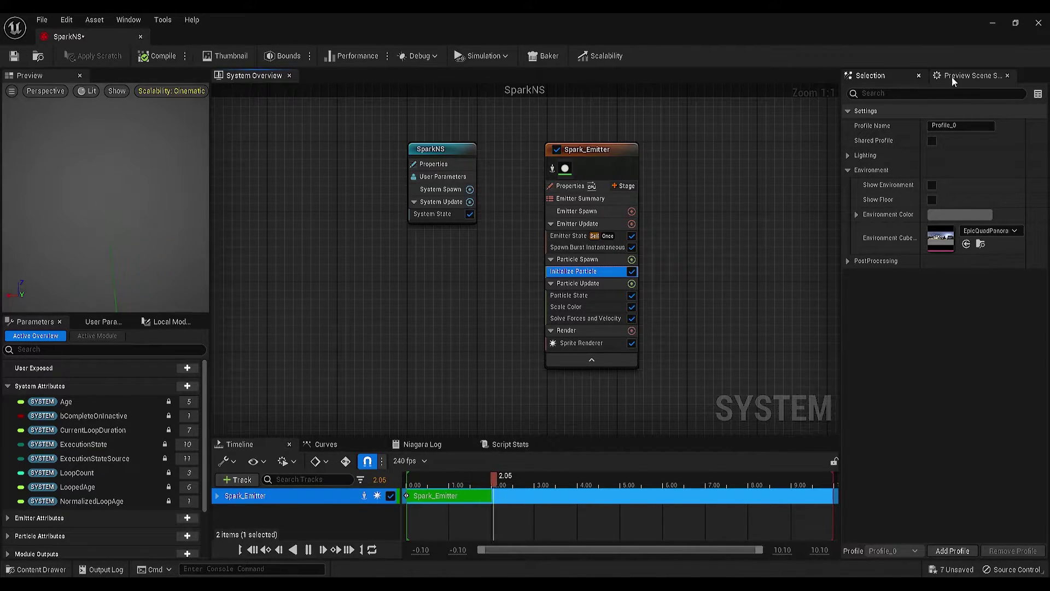
{"action": "left_click", "coordinate": [1008, 76]}
{"action": "left_click", "coordinate": [574, 271]}
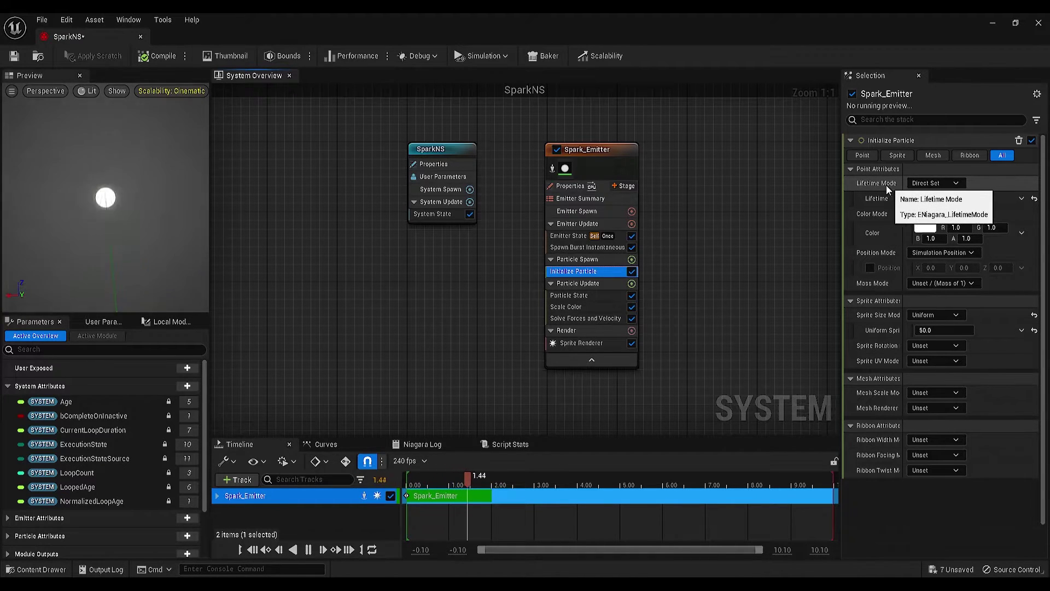
{"action": "left_click", "coordinate": [927, 186]}
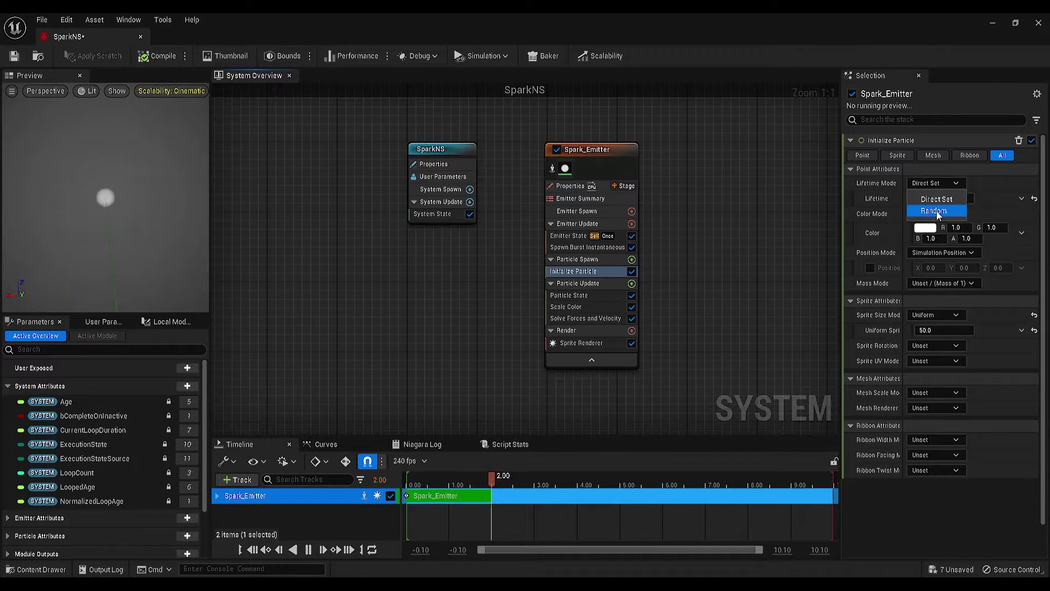
{"action": "left_click", "coordinate": [921, 210]}
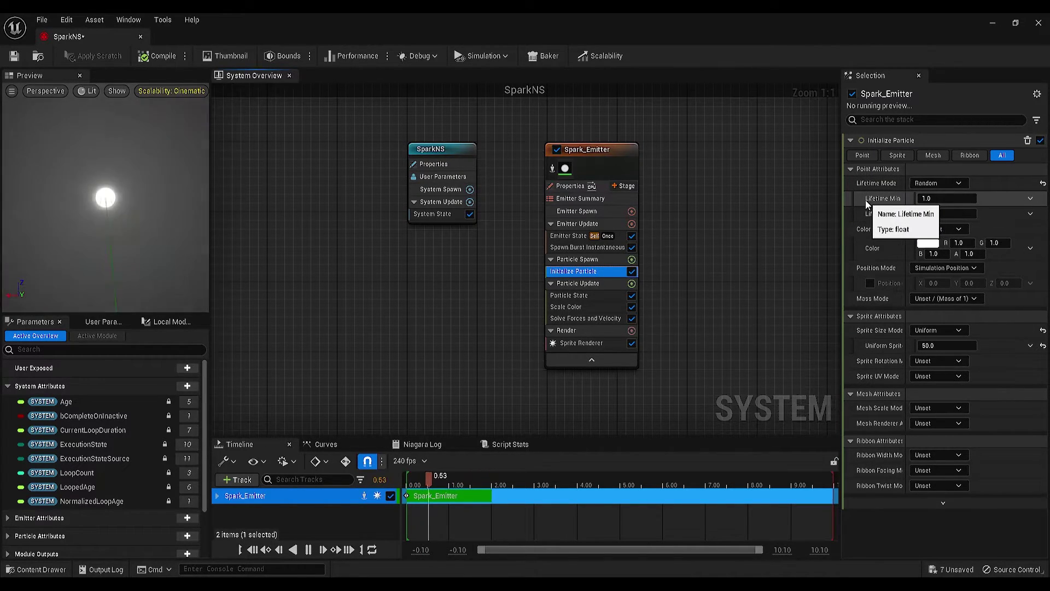
{"action": "left_click", "coordinate": [928, 198]}
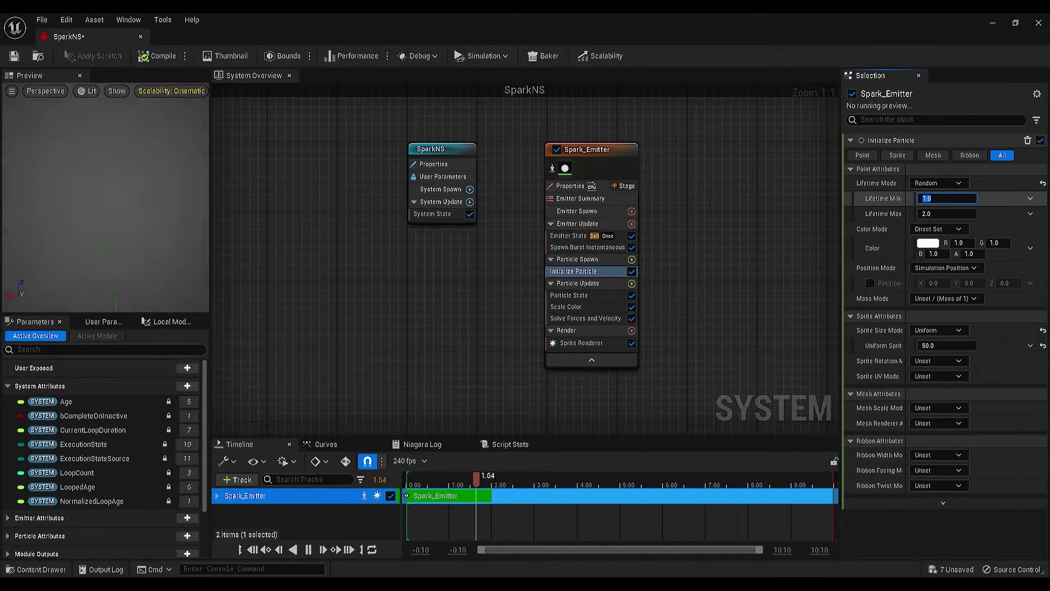
{"action": "type", "text": "0.3"}
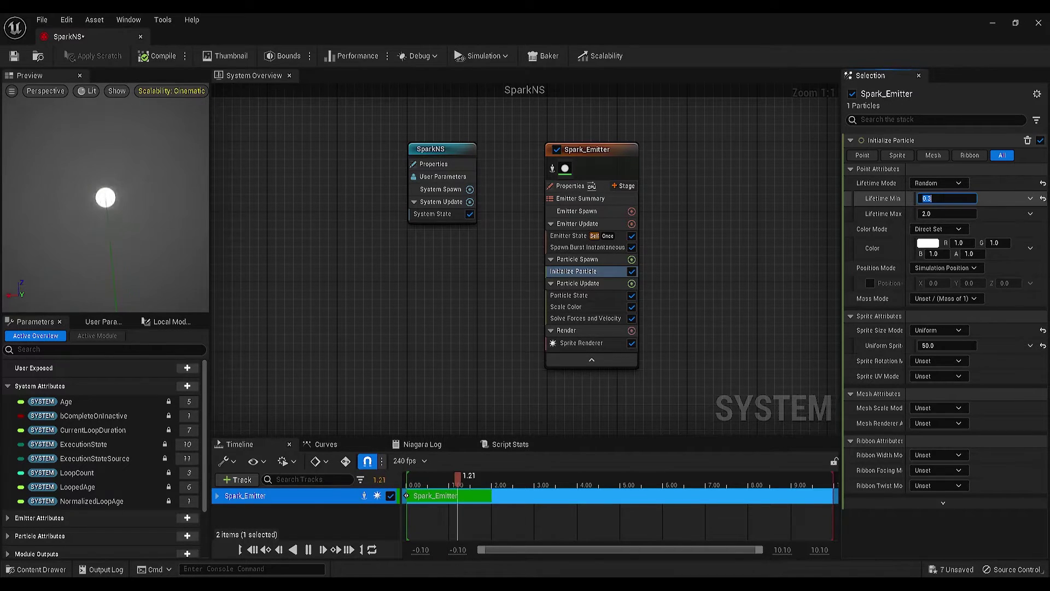
{"action": "key", "text": "Return"}
{"action": "left_click", "coordinate": [937, 214]}
{"action": "type", "text": "3"}
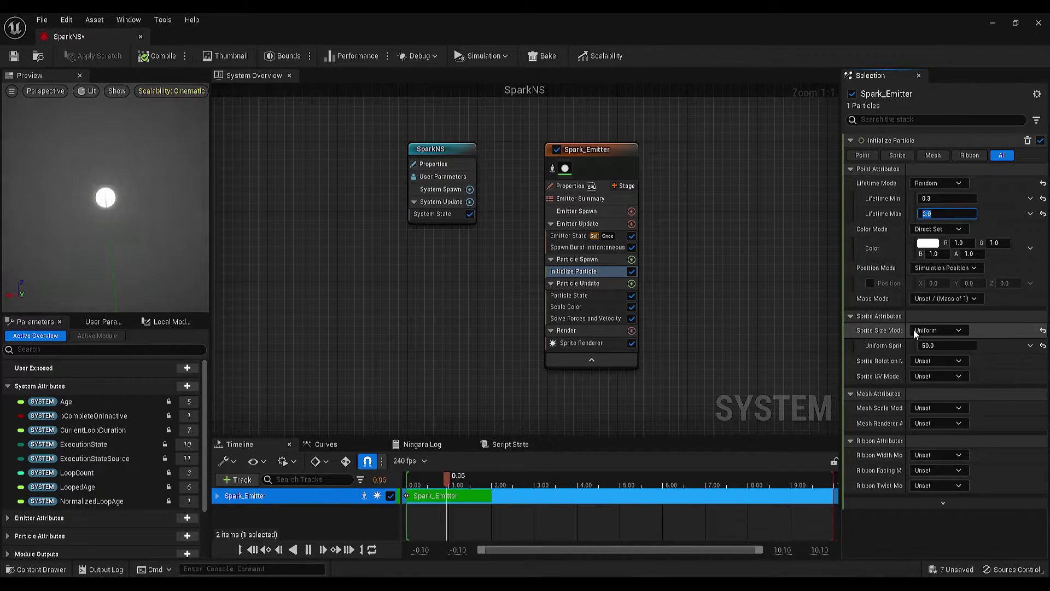
Make Sprite Size Mode Random Uniform with a 2.0 minimum and 10.0 maximum
{"action": "left_click", "coordinate": [930, 331]}
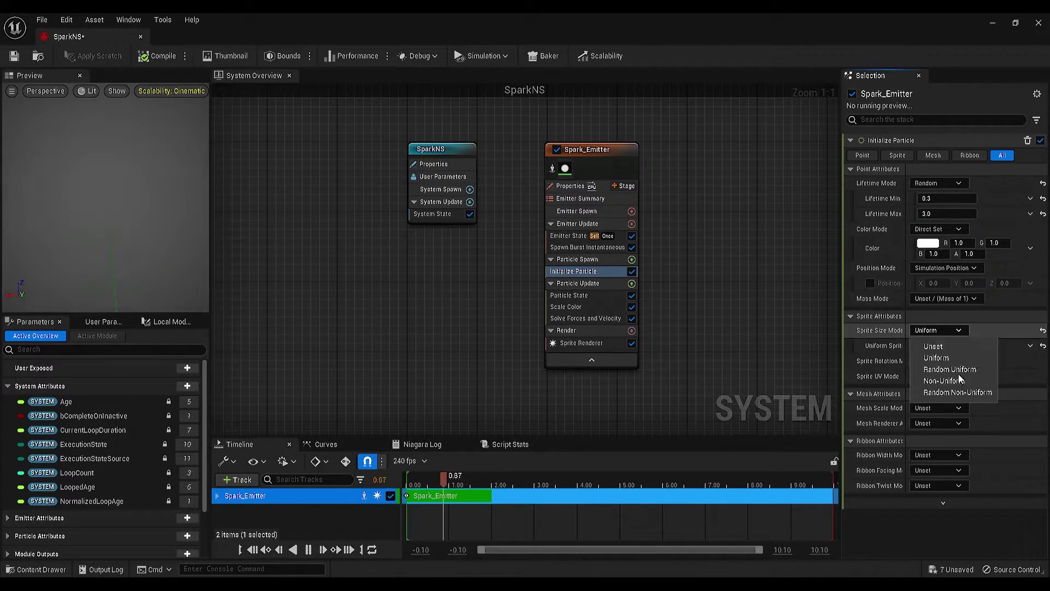
{"action": "left_click", "coordinate": [957, 370]}
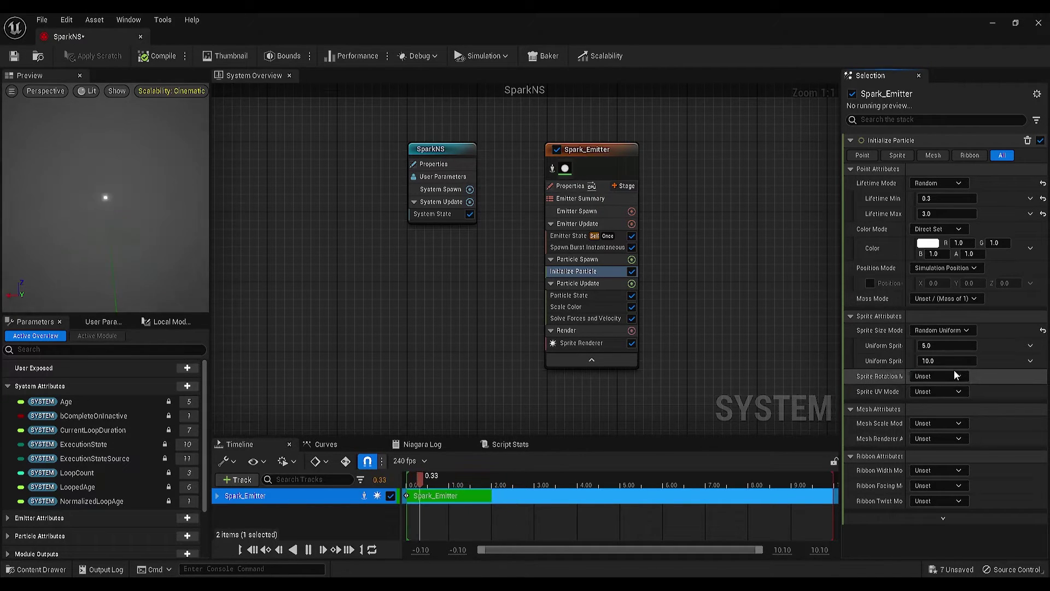
{"action": "left_click", "coordinate": [927, 345]}
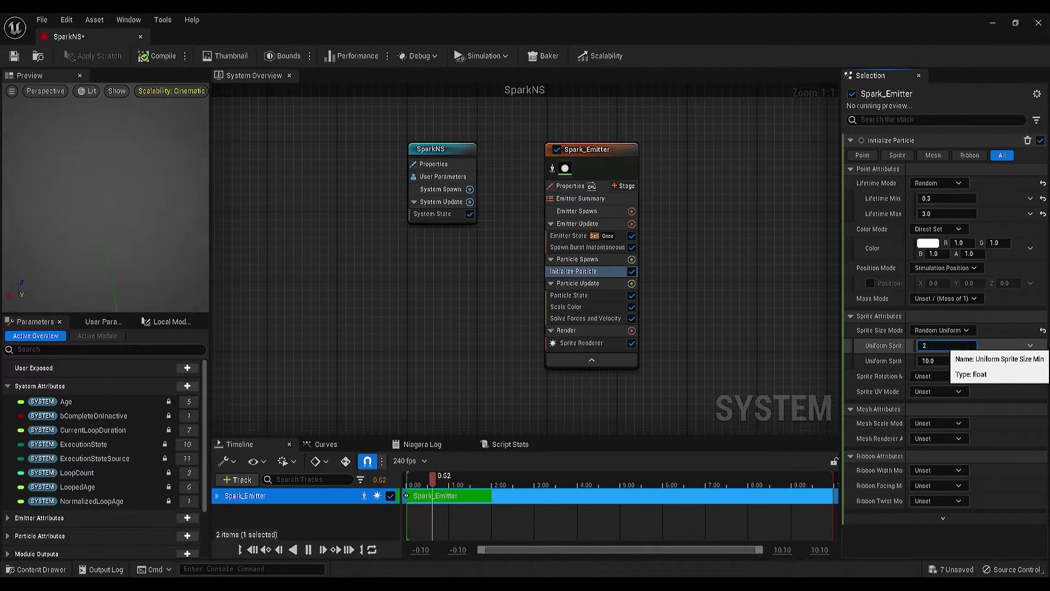
{"action": "key", "text": "Tab"}
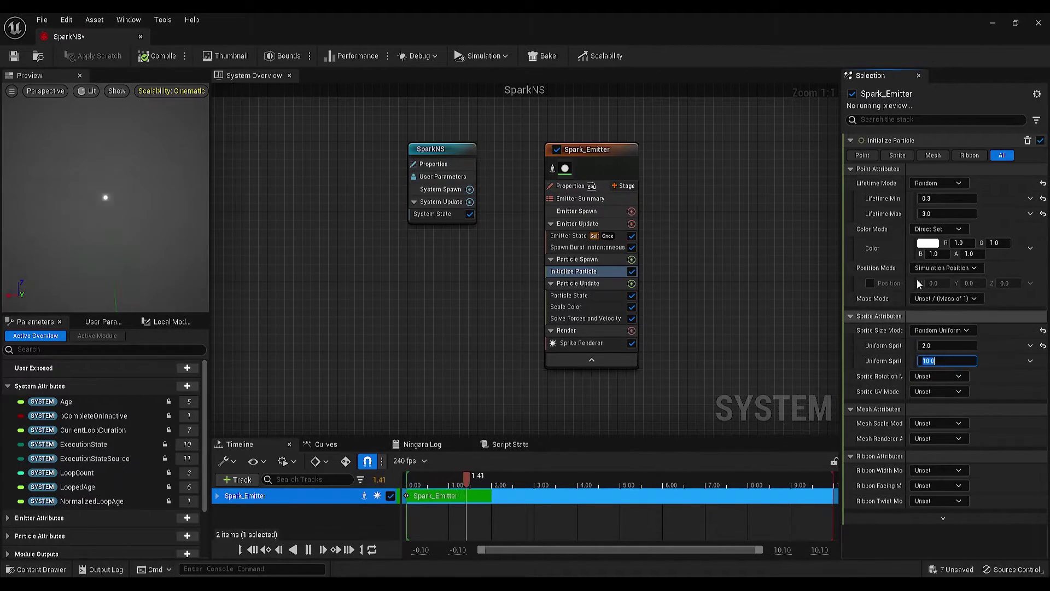
Set the particle colour to red
{"action": "left_click", "coordinate": [928, 242]}
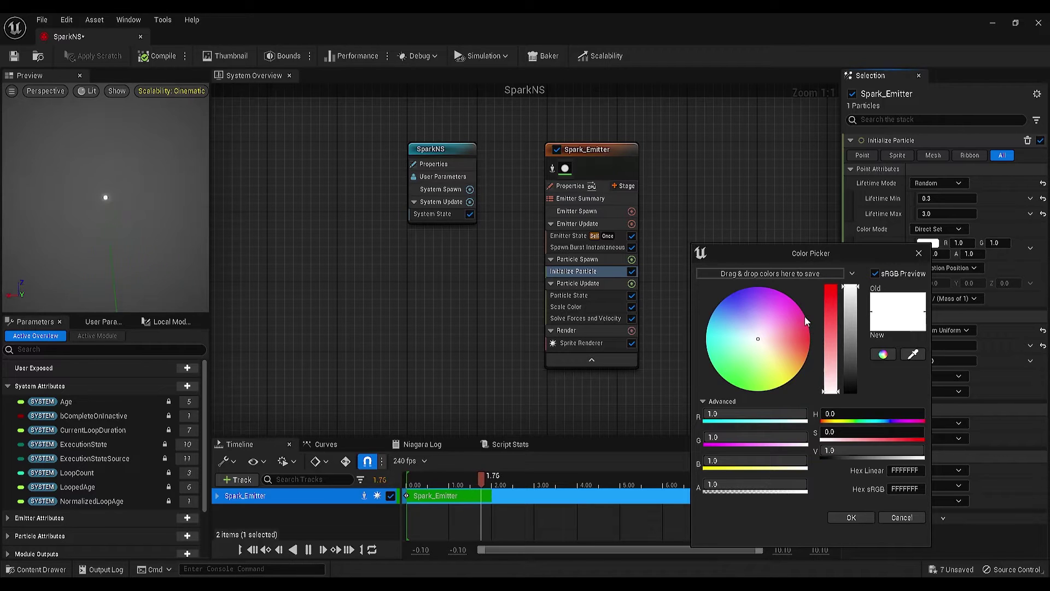
{"action": "left_click_drag", "start_coordinate": [805, 317], "coordinate": [820, 337]}
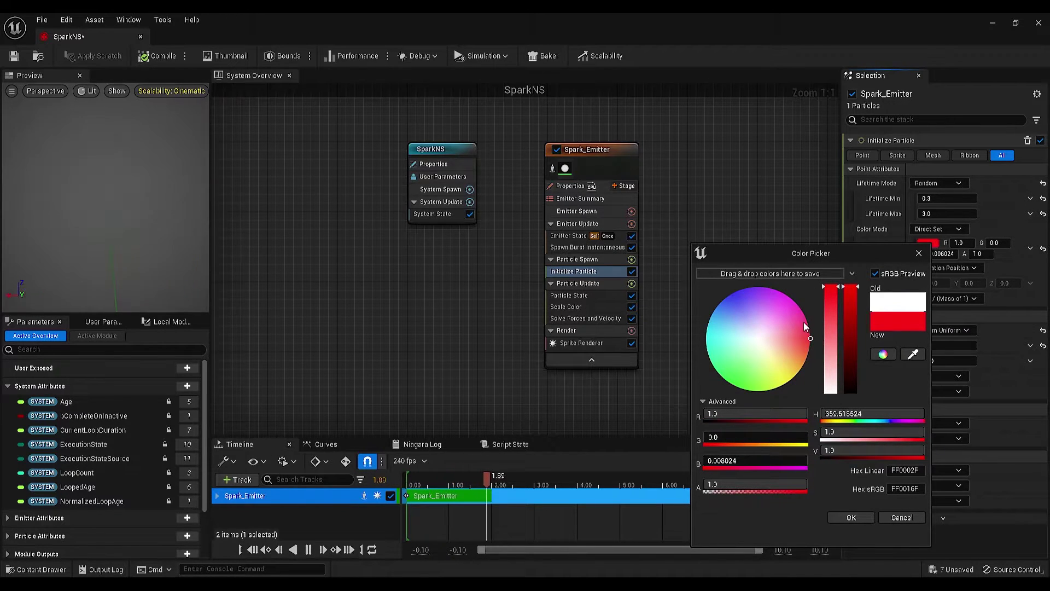
{"action": "left_click", "coordinate": [851, 517]}
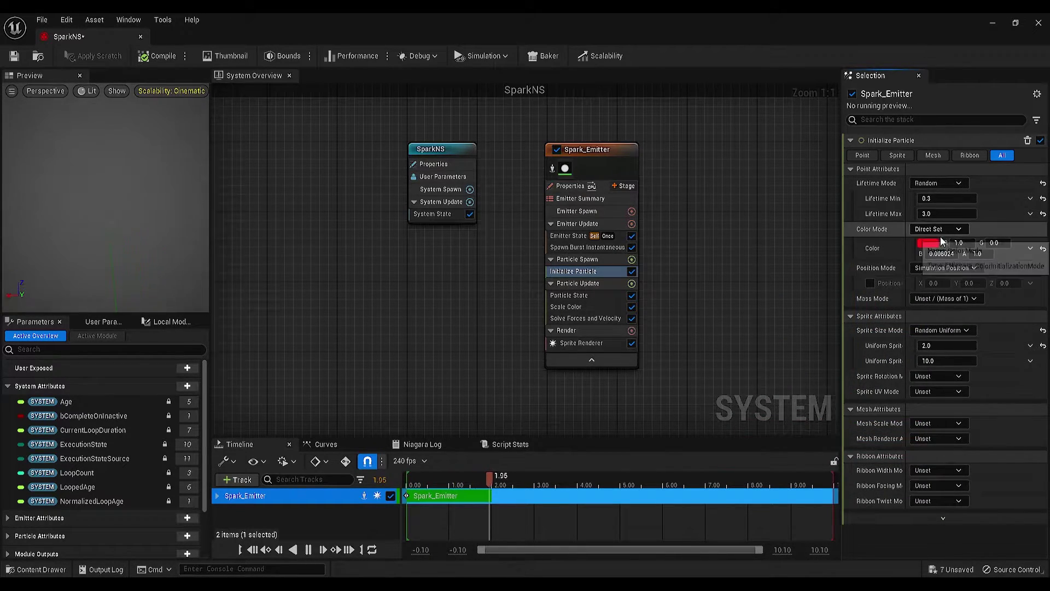
Bind the particle Color input to a new User parameter named Color
{"action": "left_click", "coordinate": [1031, 249]}
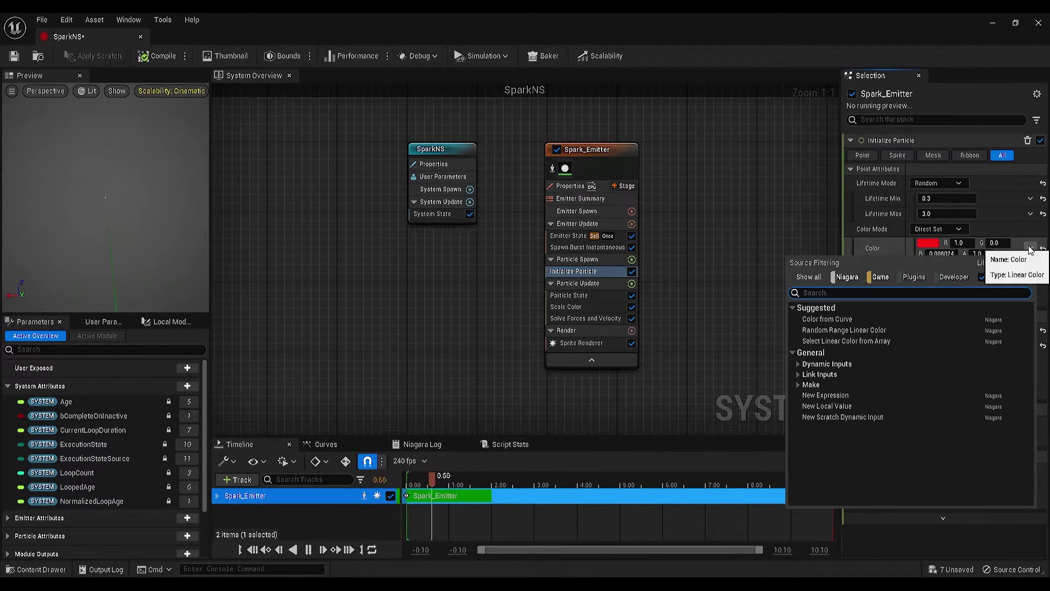
{"action": "left_click", "coordinate": [799, 385]}
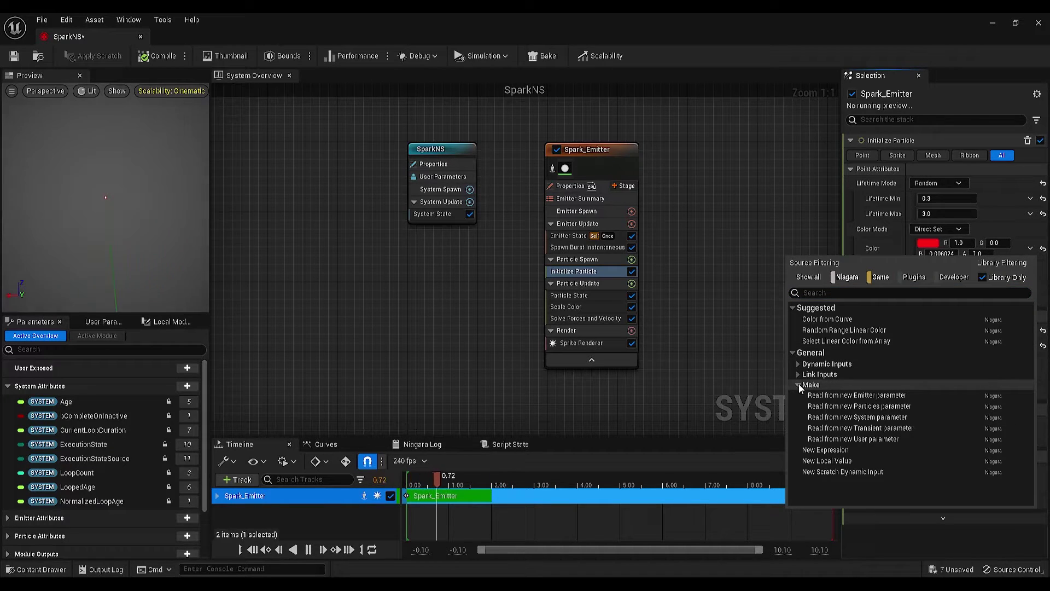
{"action": "left_click", "coordinate": [906, 438]}
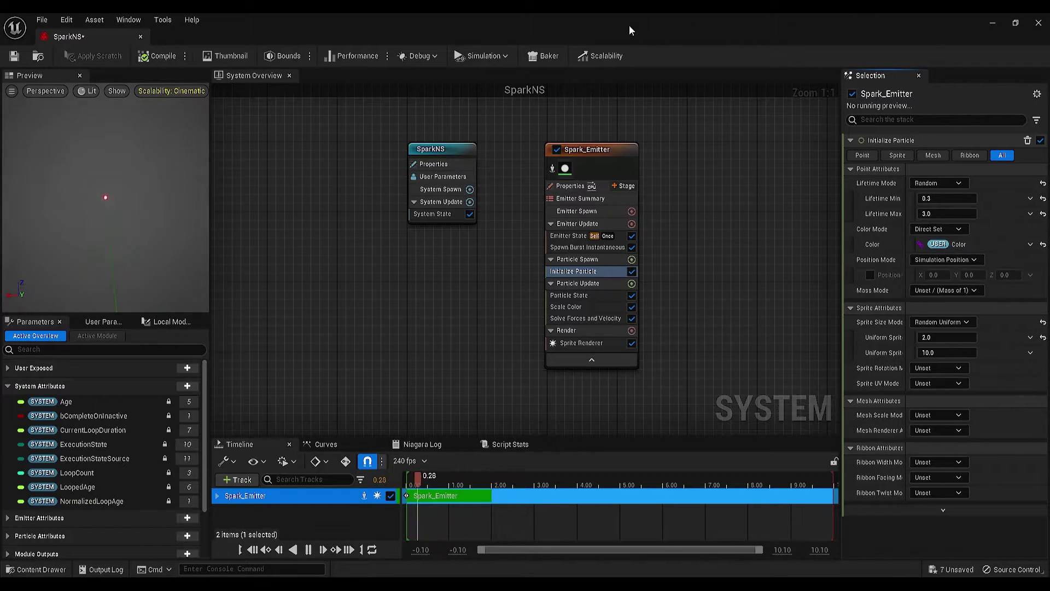
Drag SparkNS into ThirdPersonMap and raise it above the floor
{"action": "left_click_drag", "start_coordinate": [498, 23], "coordinate": [1047, 197]}
{"action": "left_click_drag", "start_coordinate": [168, 468], "coordinate": [352, 224]}
{"action": "key", "text": "w"}
{"action": "left_click_drag", "start_coordinate": [352, 186], "coordinate": [347, 118]}
{"action": "middle_click_drag", "start_coordinate": [347, 118], "coordinate": [317, 82]}
Select the placed SparkNS actor to show its red Color user parameter
{"action": "left_click_drag", "start_coordinate": [383, 219], "coordinate": [361, 147]}
{"action": "right_click_drag", "start_coordinate": [416, 229], "coordinate": [424, 180]}
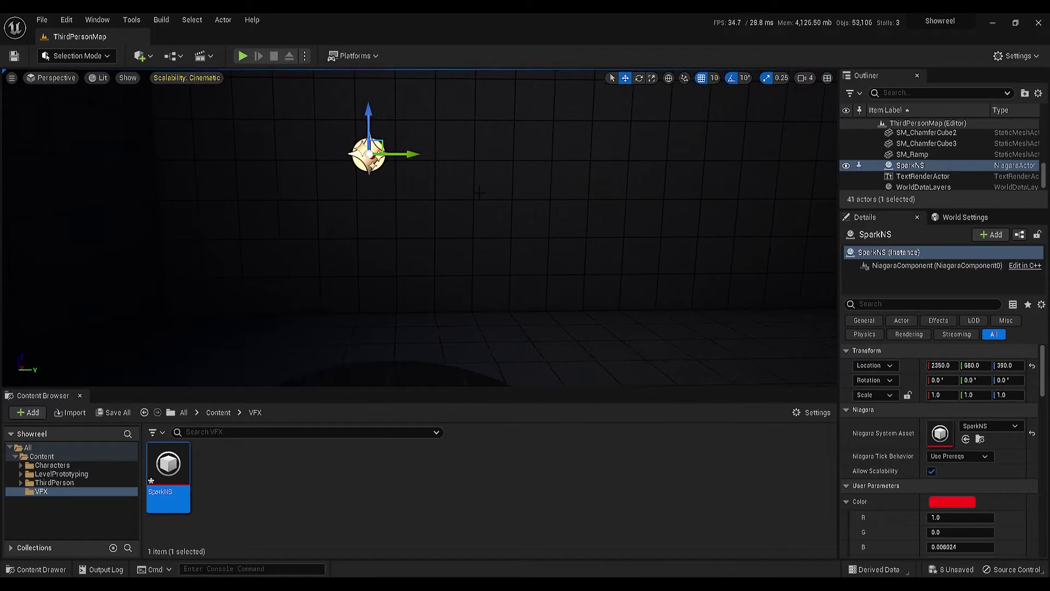
{"action": "left_click", "coordinate": [492, 192]}
{"action": "left_click", "coordinate": [368, 154]}
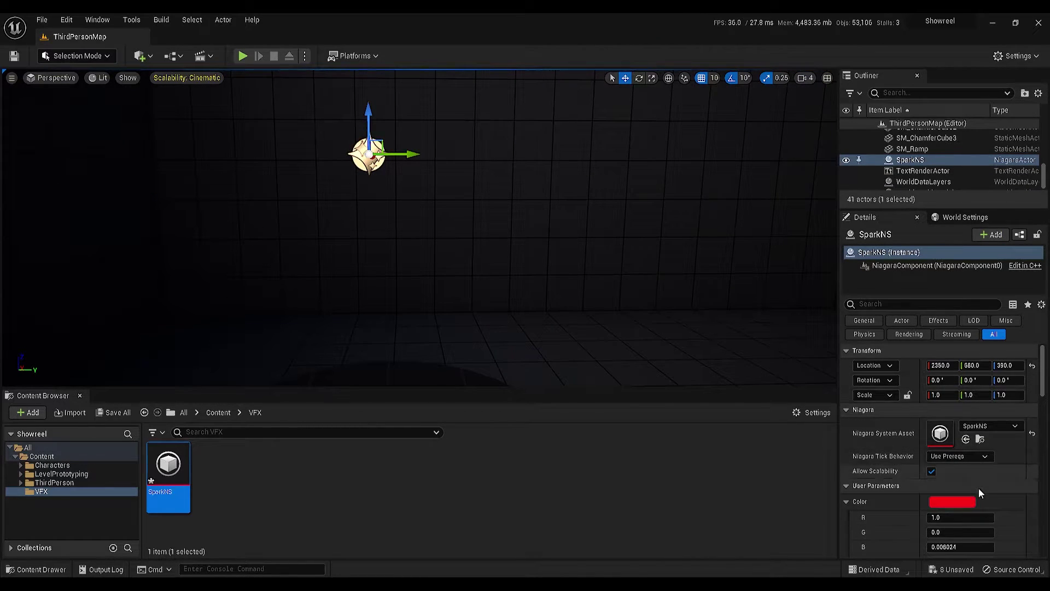
{"action": "left_click_drag", "start_coordinate": [1043, 367], "coordinate": [1045, 383]}
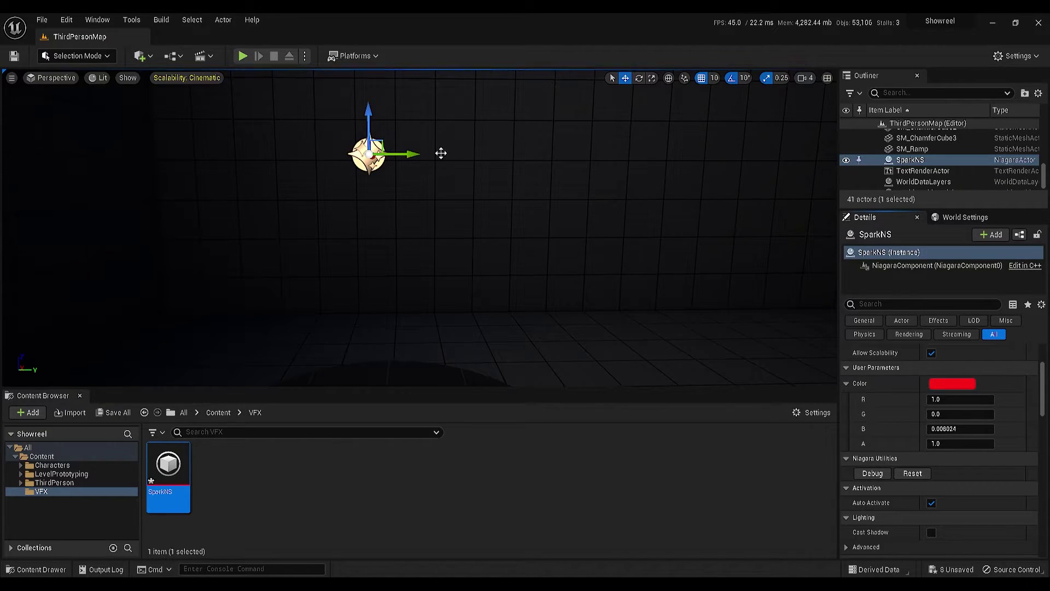
Set Spawn Burst Instantaneous Spawn Count to Random Range Int, minimum 30, maximum 50
{"action": "key", "text": "ctrl+e"}
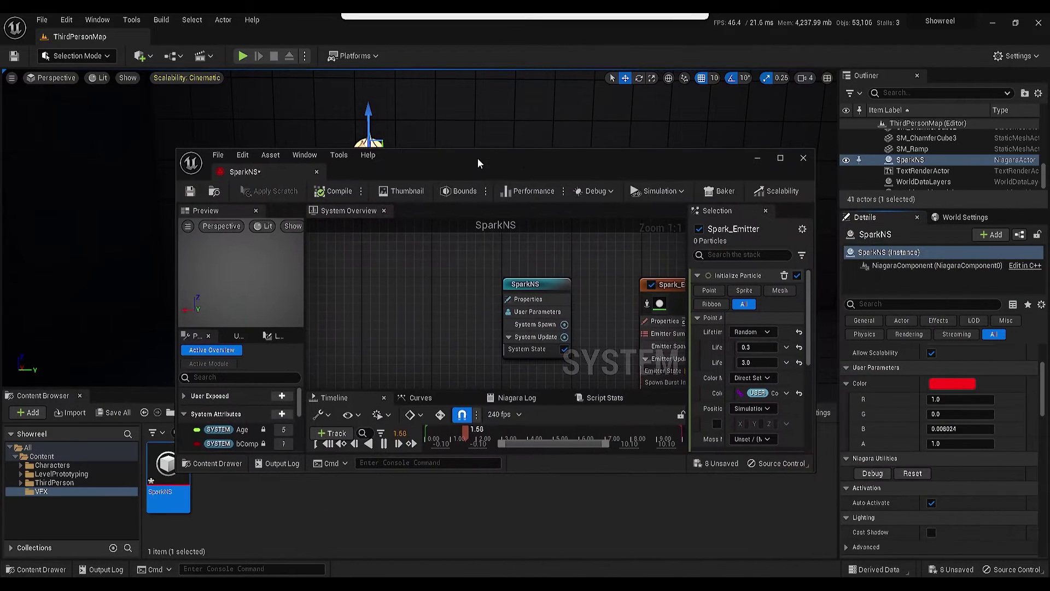
{"action": "double_click", "coordinate": [481, 154]}
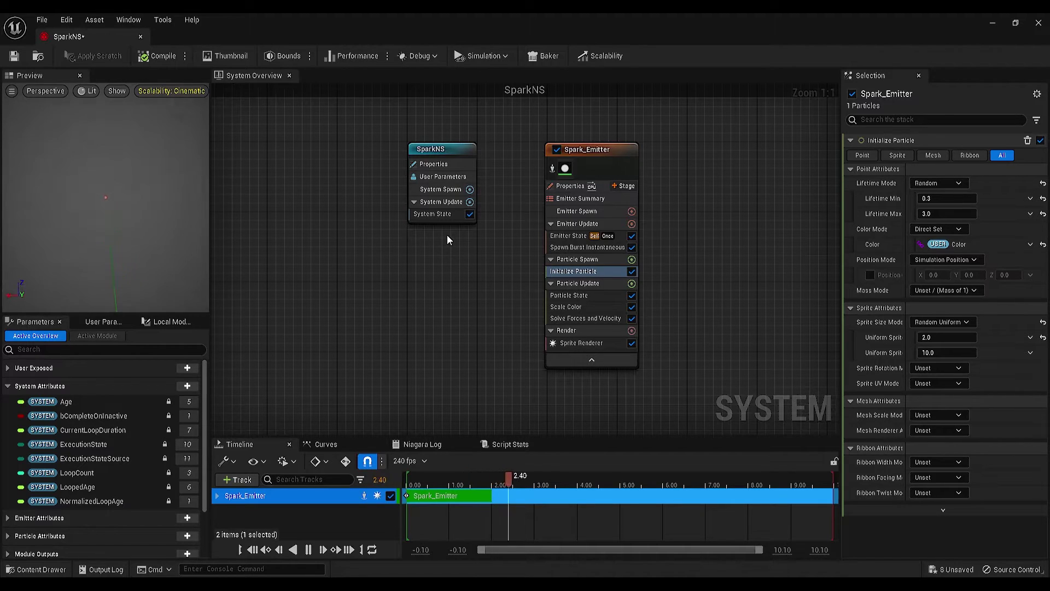
{"action": "left_click", "coordinate": [583, 251]}
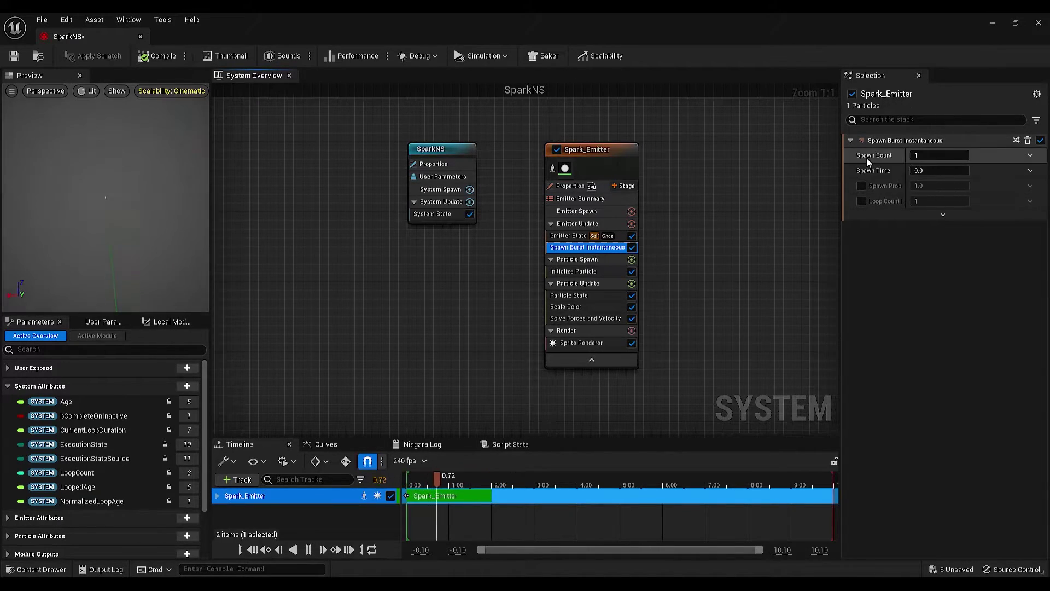
{"action": "left_click", "coordinate": [1031, 156]}
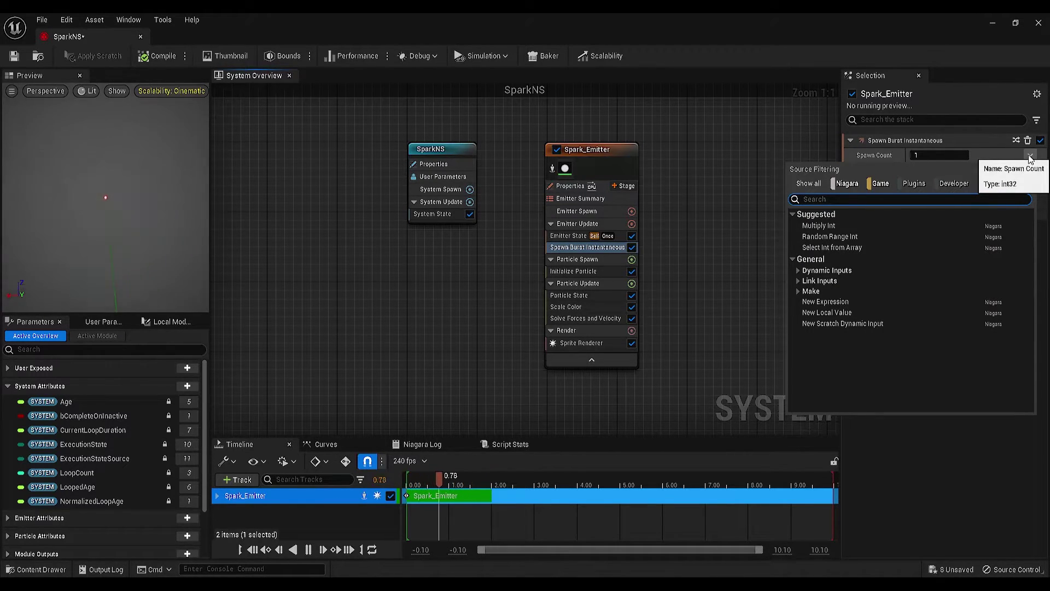
{"action": "type", "text": "random,"}
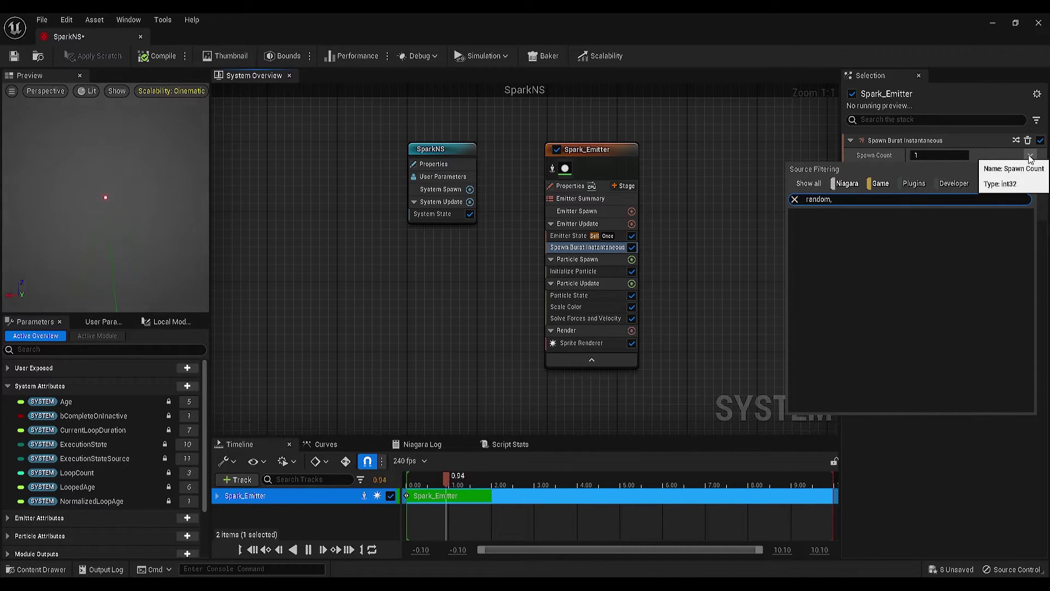
{"action": "left_click", "coordinate": [855, 225]}
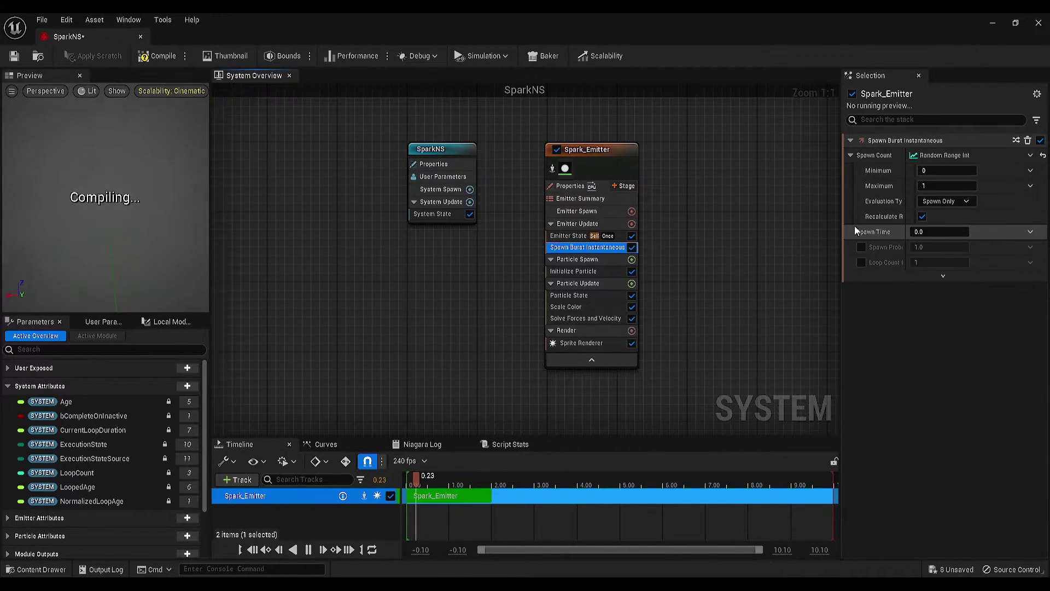
{"action": "left_click", "coordinate": [944, 171]}
{"action": "type", "text": "30"}
{"action": "key", "text": "Tab"}
{"action": "type", "text": "4"}
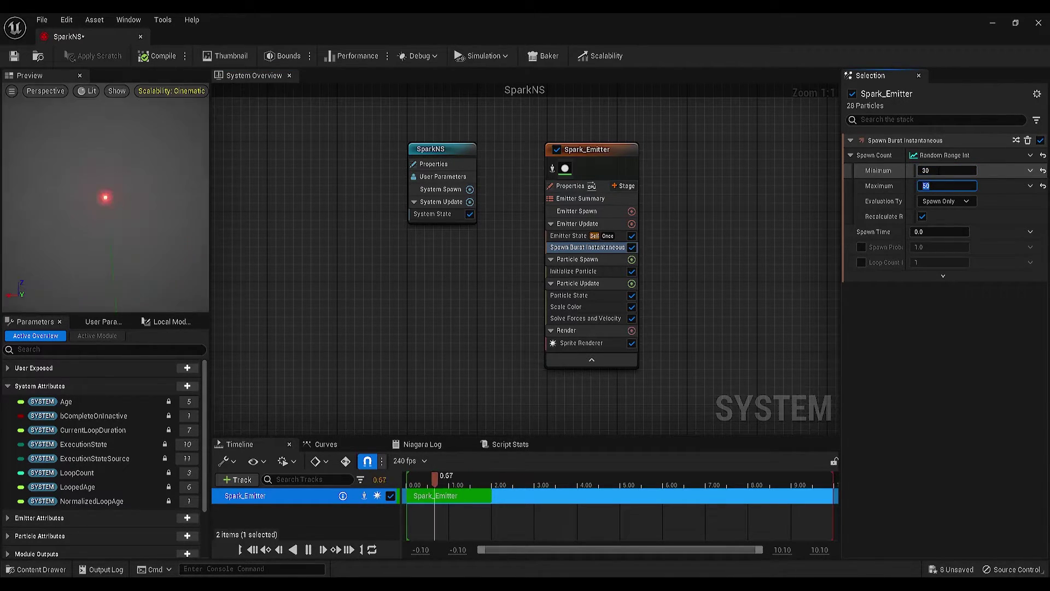
{"action": "key", "text": "Return"}
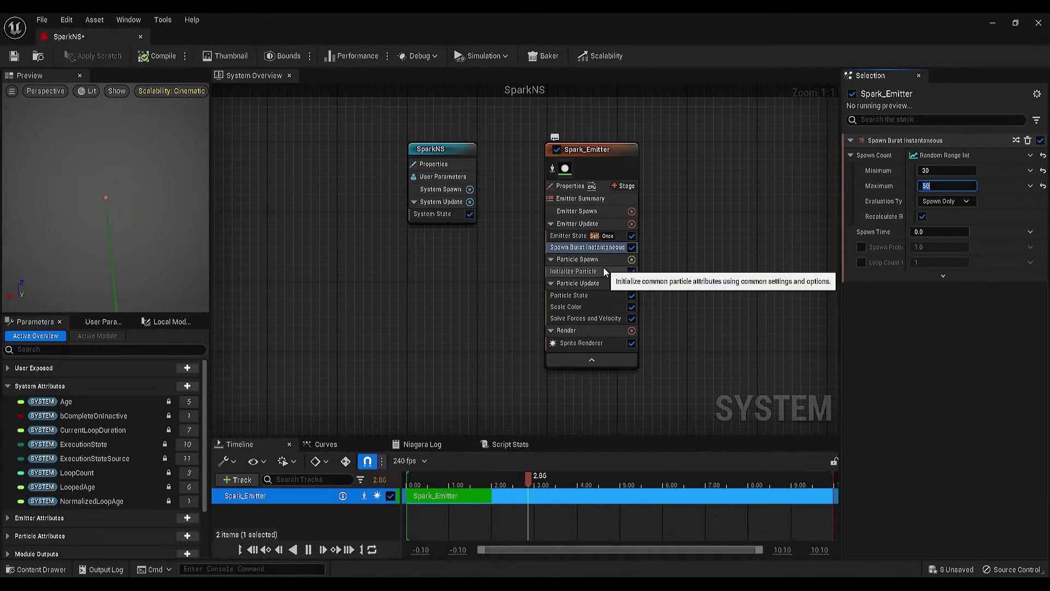
Search 'velo' and add an Add Velocity module to Spark_Emitter's Particle Spawn group
{"action": "left_click", "coordinate": [632, 260]}
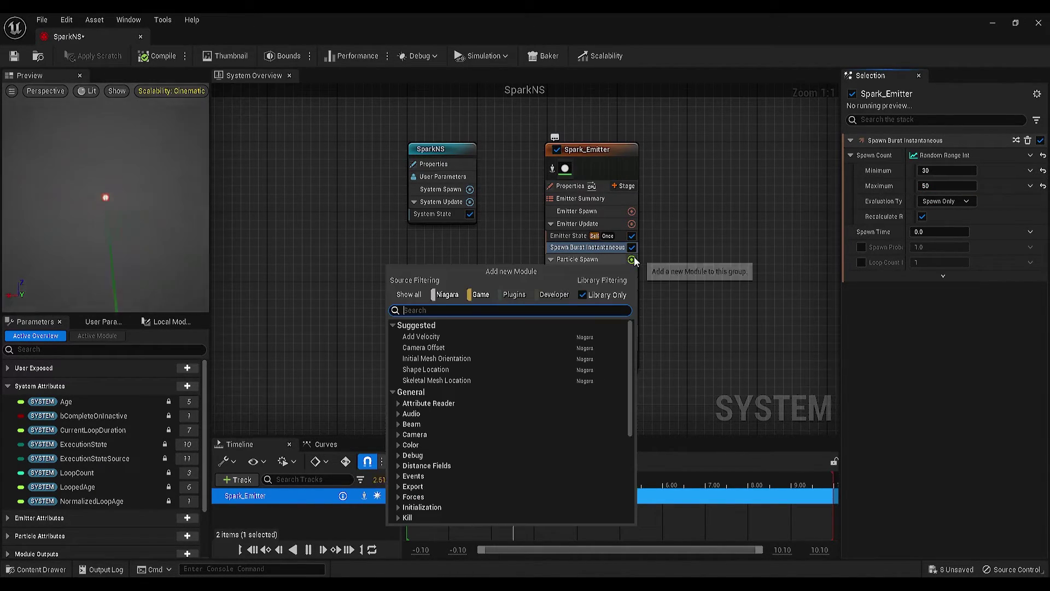
{"action": "type", "text": "velo"}
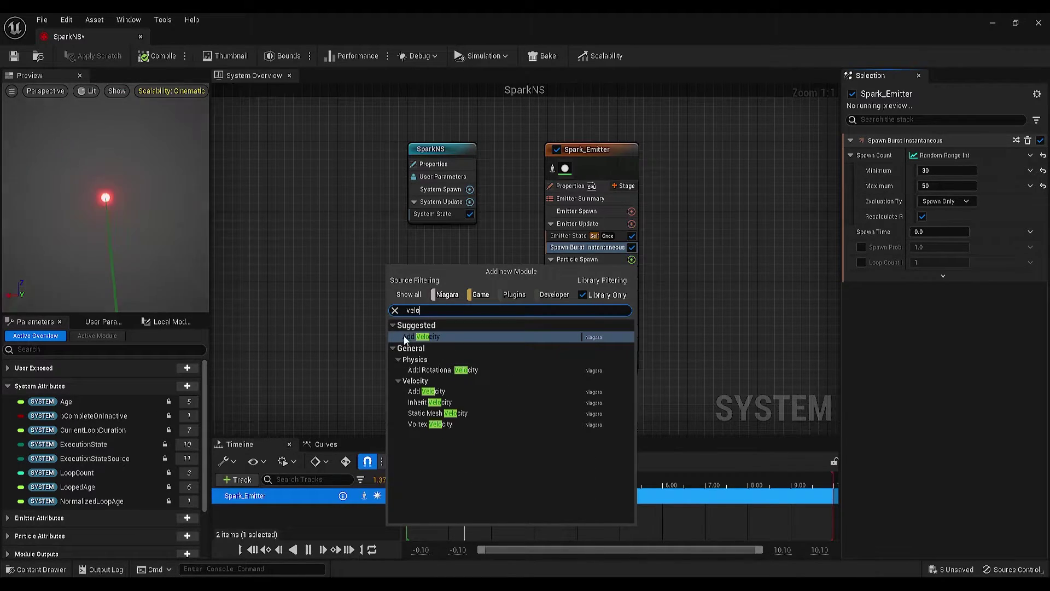
{"action": "left_click", "coordinate": [459, 337]}
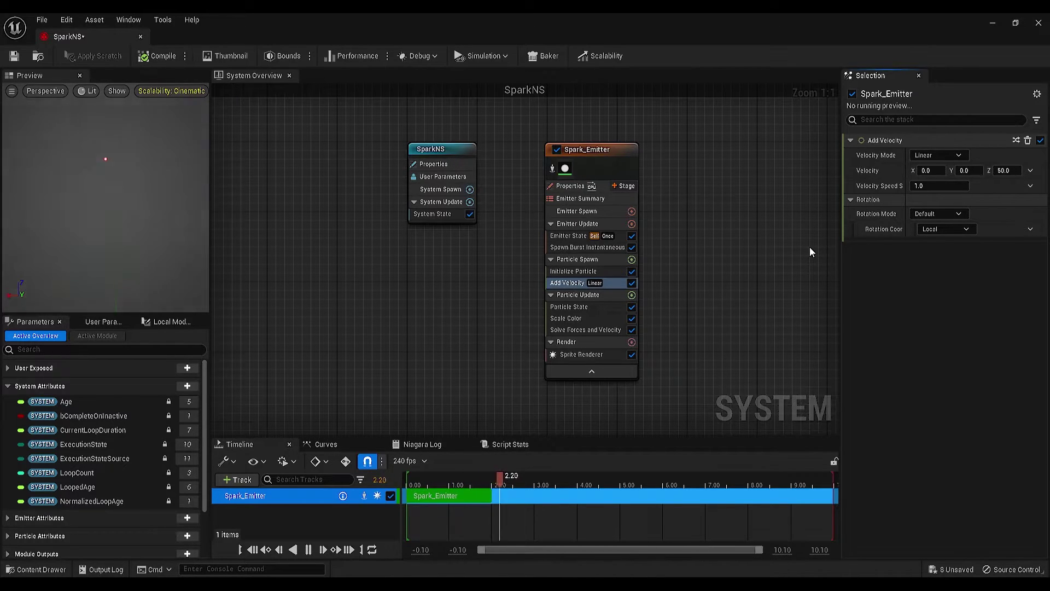
Switch Add Velocity's Velocity Mode from Linear to In Cone
{"action": "left_click", "coordinate": [939, 155]}
{"action": "left_click", "coordinate": [938, 194]}
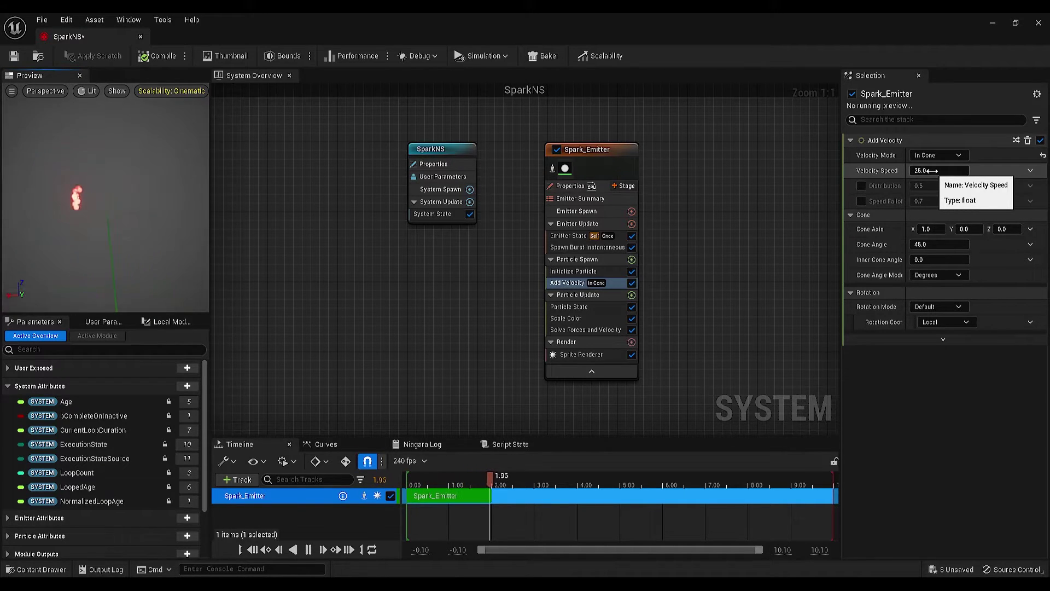
Drive Velocity Speed with a Random Range Float, minimum 100 and maximum 800
{"action": "left_click", "coordinate": [1031, 171]}
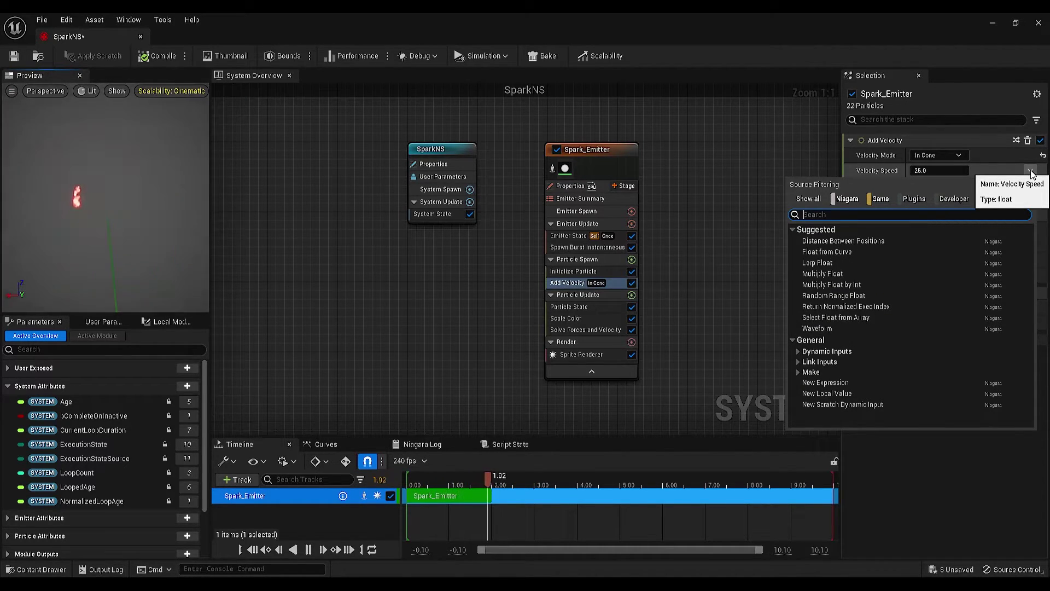
{"action": "type", "text": "random"}
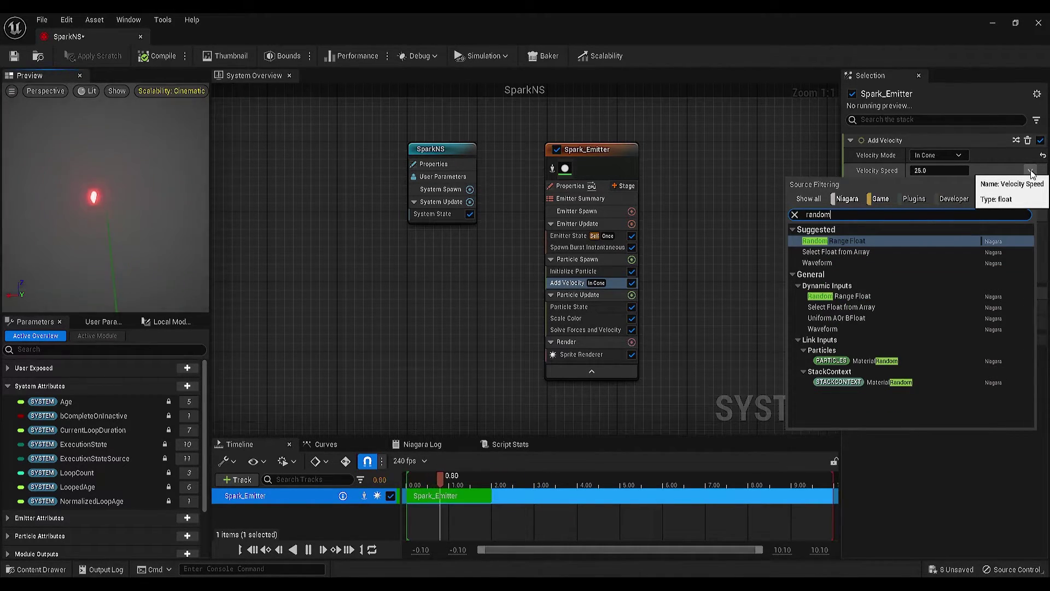
{"action": "left_click", "coordinate": [895, 242]}
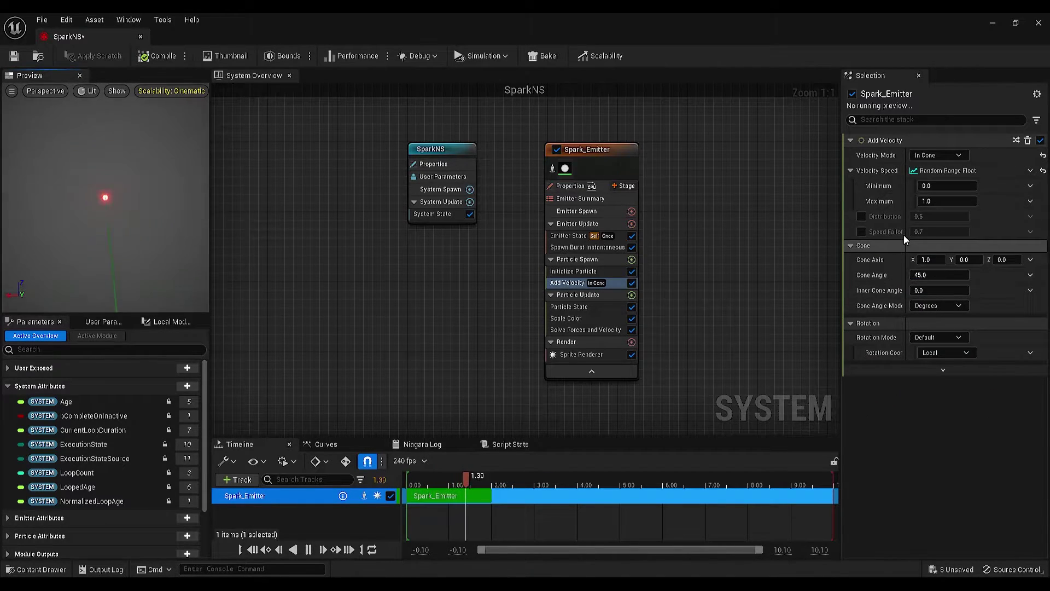
{"action": "left_click", "coordinate": [946, 186]}
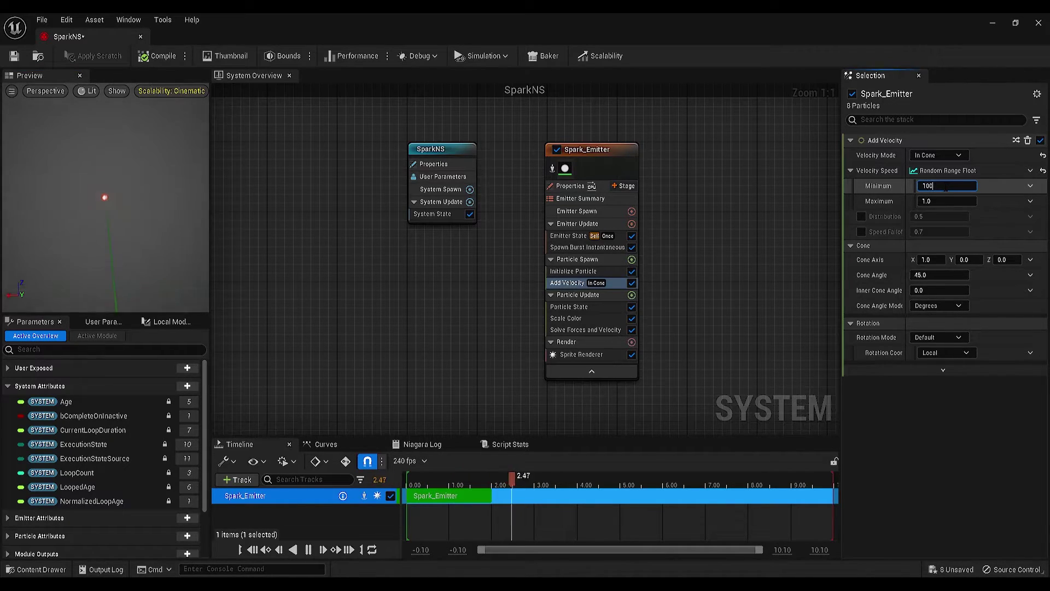
{"action": "key", "text": "Tab"}
{"action": "type", "text": "1"}
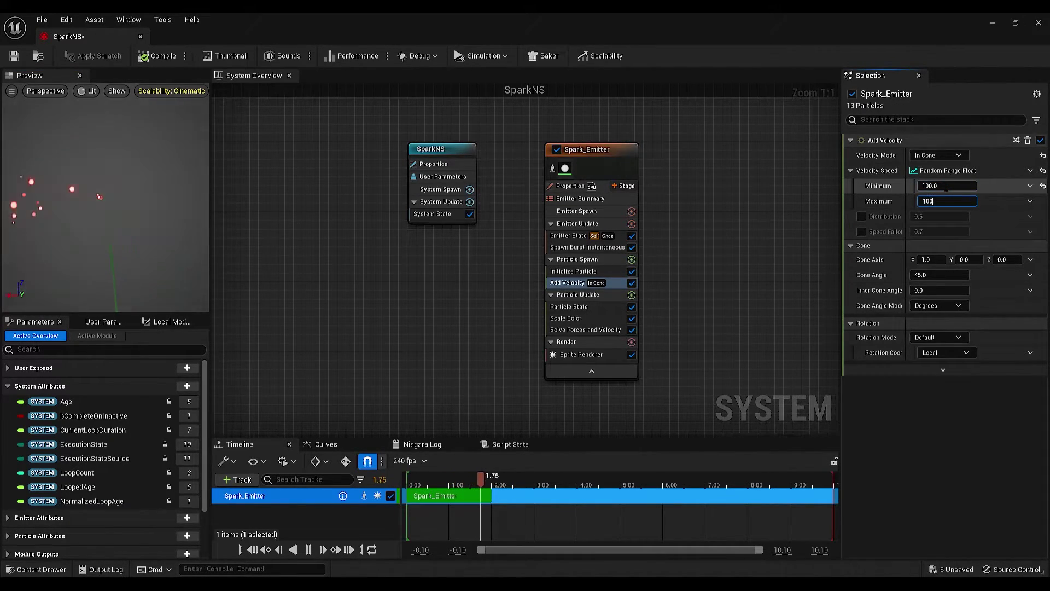
{"action": "key", "text": "Return"}
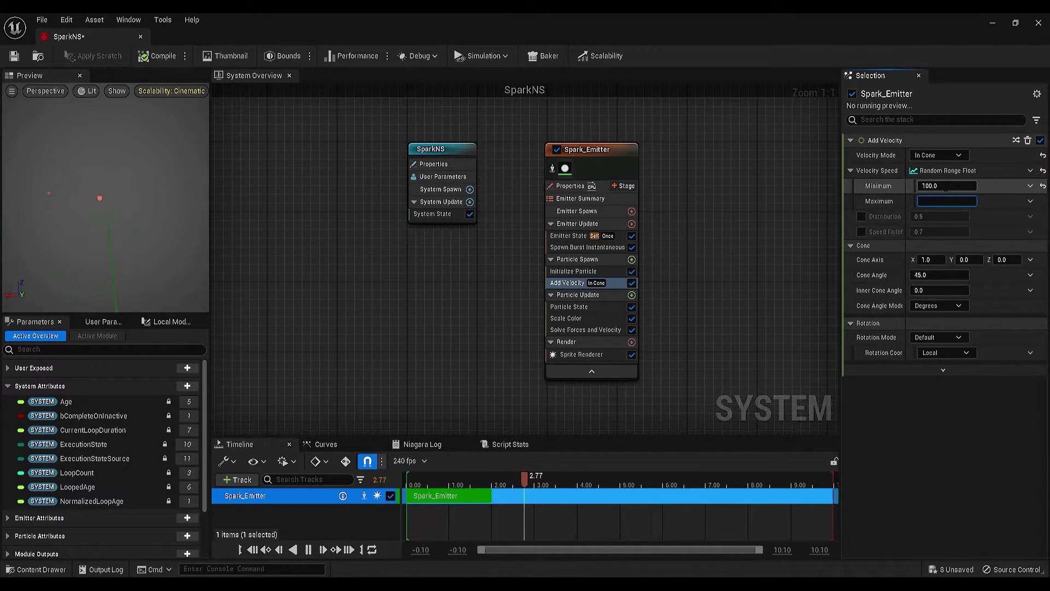
{"action": "type", "text": "800"}
{"action": "key", "text": "Return"}
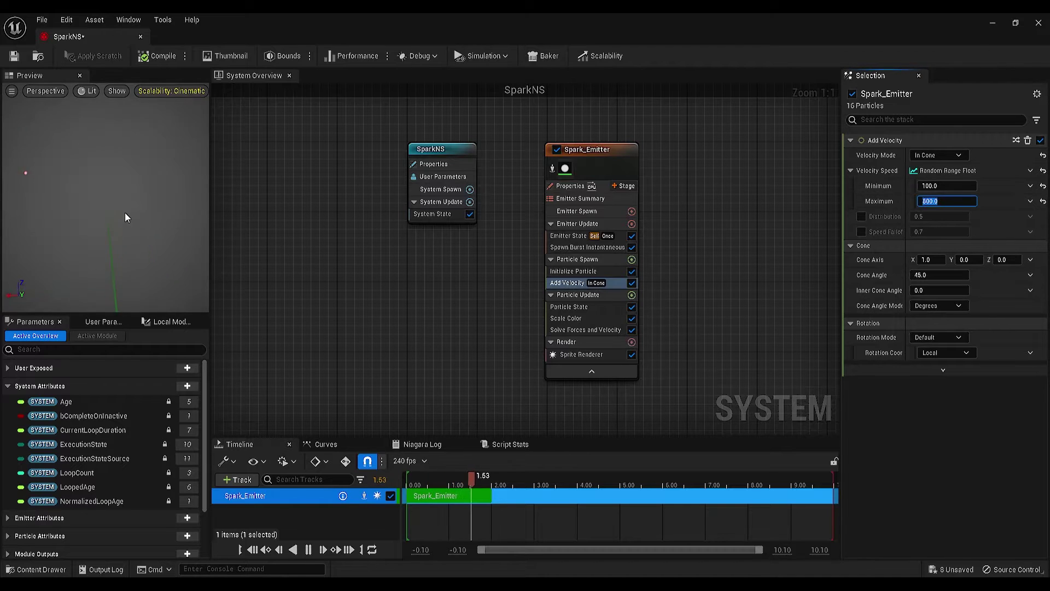
{"action": "left_click", "coordinate": [125, 218]}
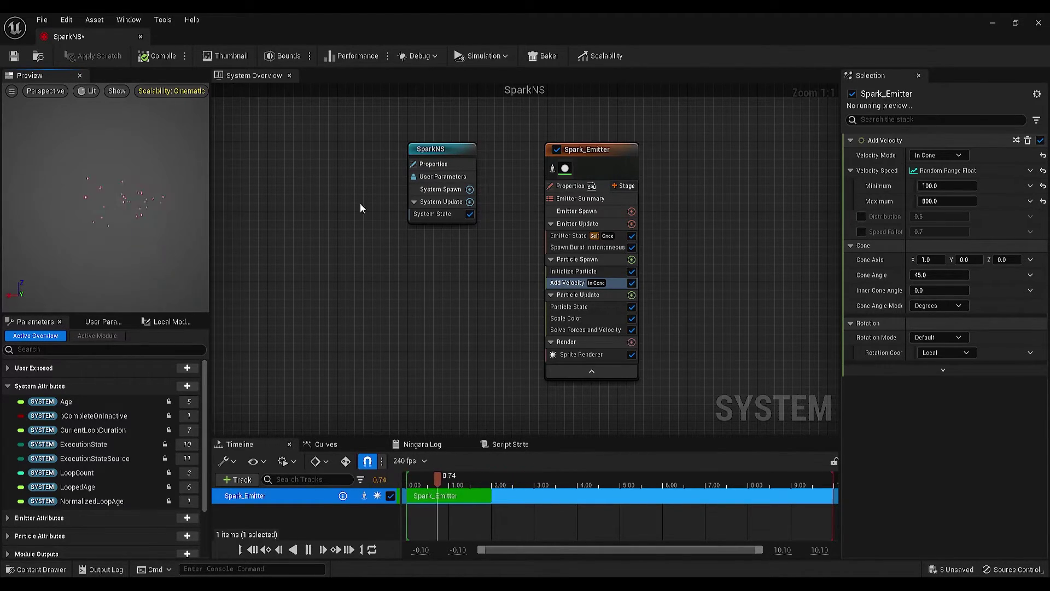
Widen the Add Velocity cone angle to 60
{"action": "left_click", "coordinate": [919, 275]}
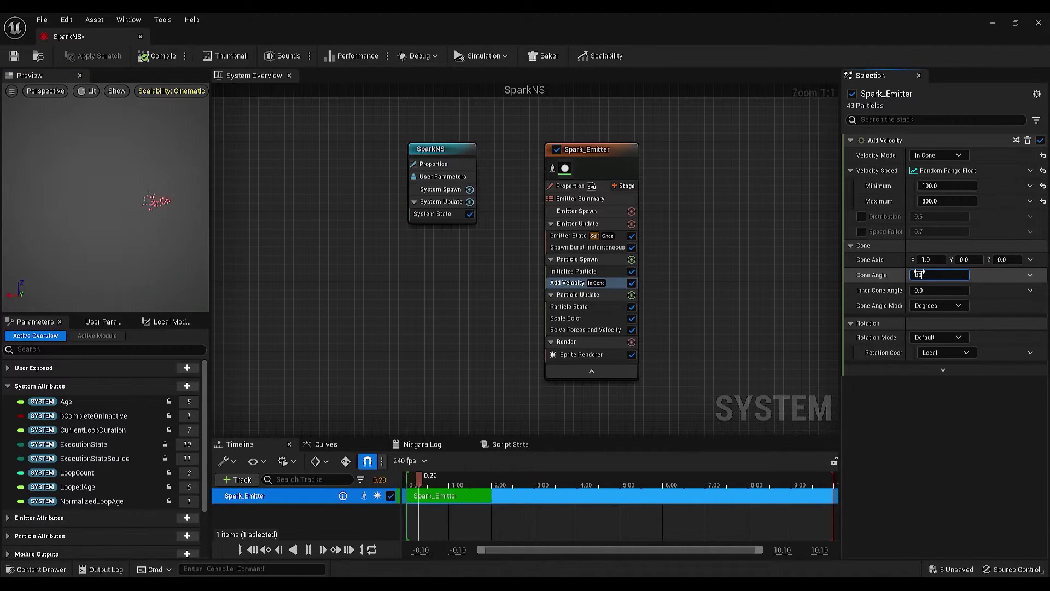
{"action": "mouse_move", "coordinate": [920, 274]}
{"action": "left_mouse_down"}
{"action": "mouse_move", "coordinate": [931, 267]}
{"action": "mouse_move", "coordinate": [918, 275]}
{"action": "left_mouse_up"}
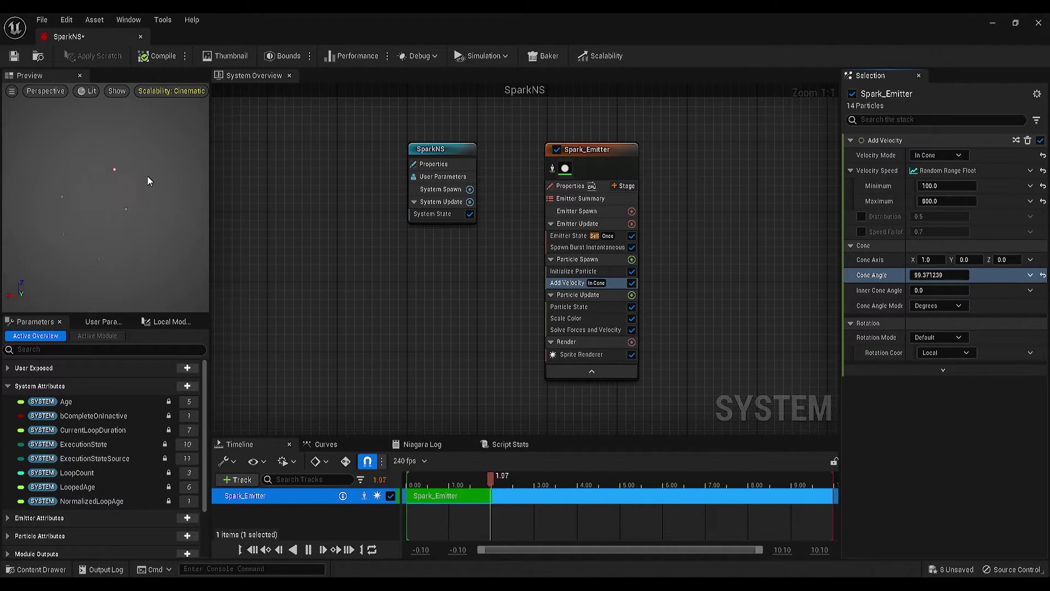
{"action": "left_click", "coordinate": [930, 275]}
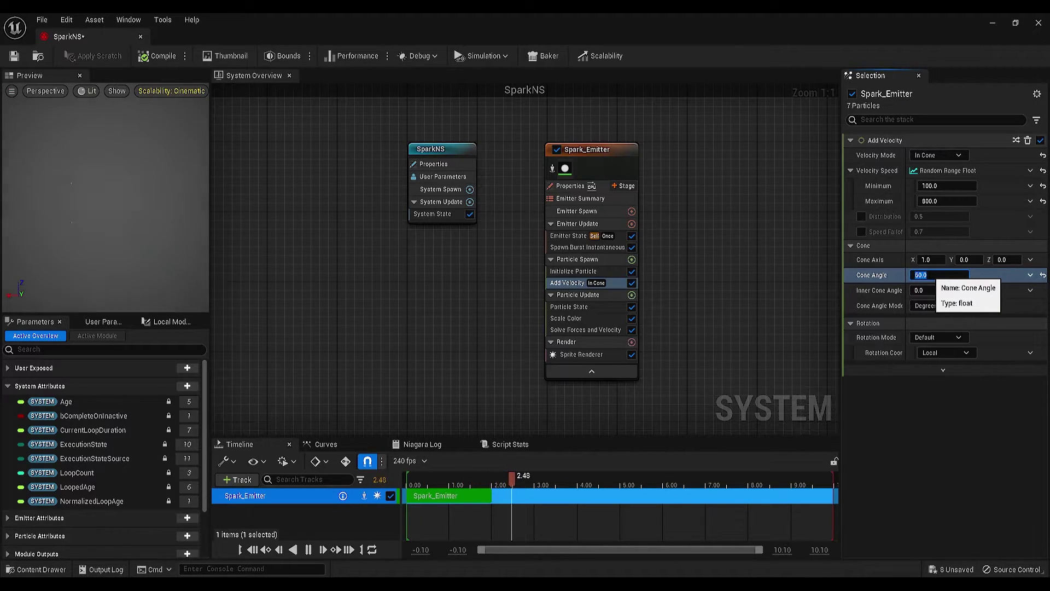
Add a Scale Sprite Size by Speed module to Particle Update
{"action": "left_click", "coordinate": [632, 295]}
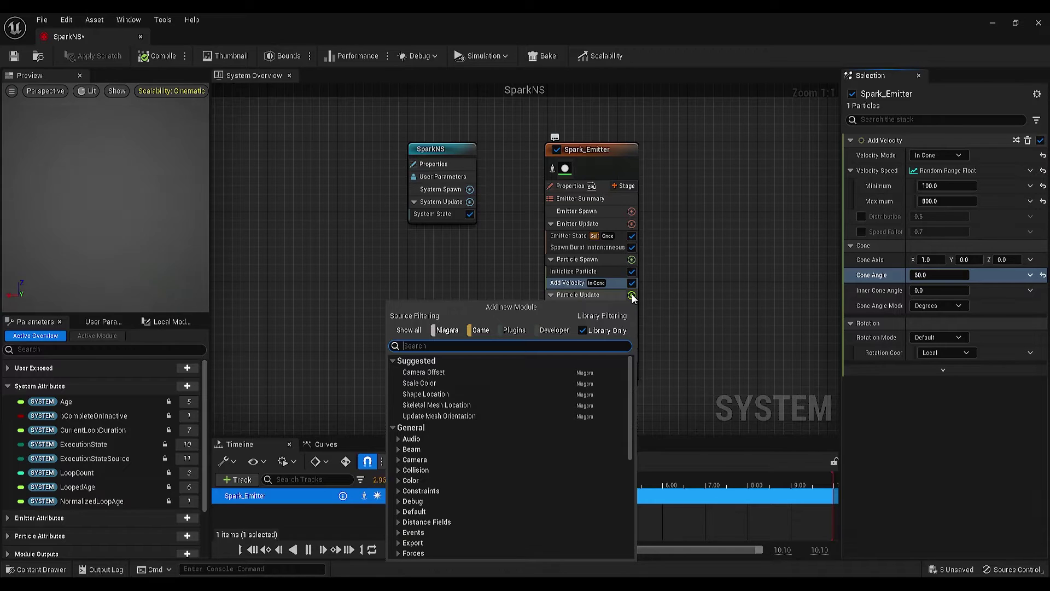
{"action": "type", "text": "scale sp"}
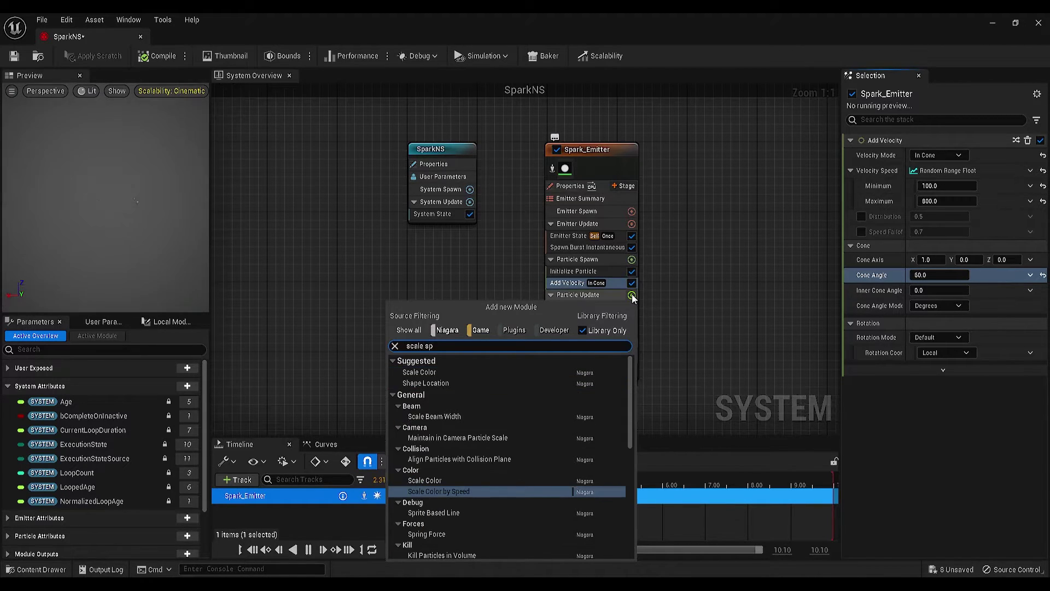
{"action": "type", "text": "rite"}
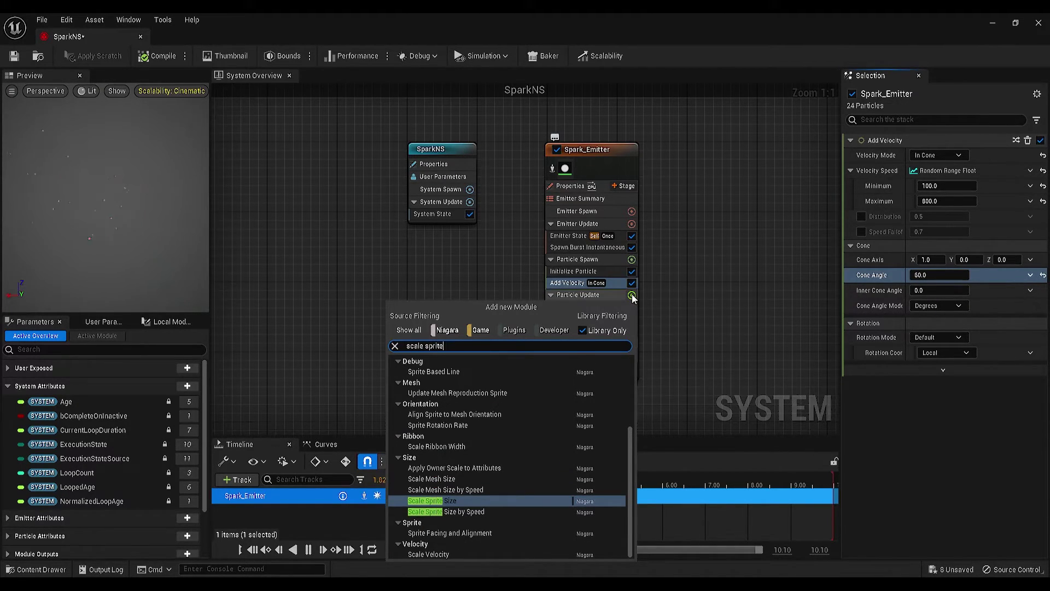
{"action": "key", "text": "Down"}
{"action": "key", "text": "Return"}
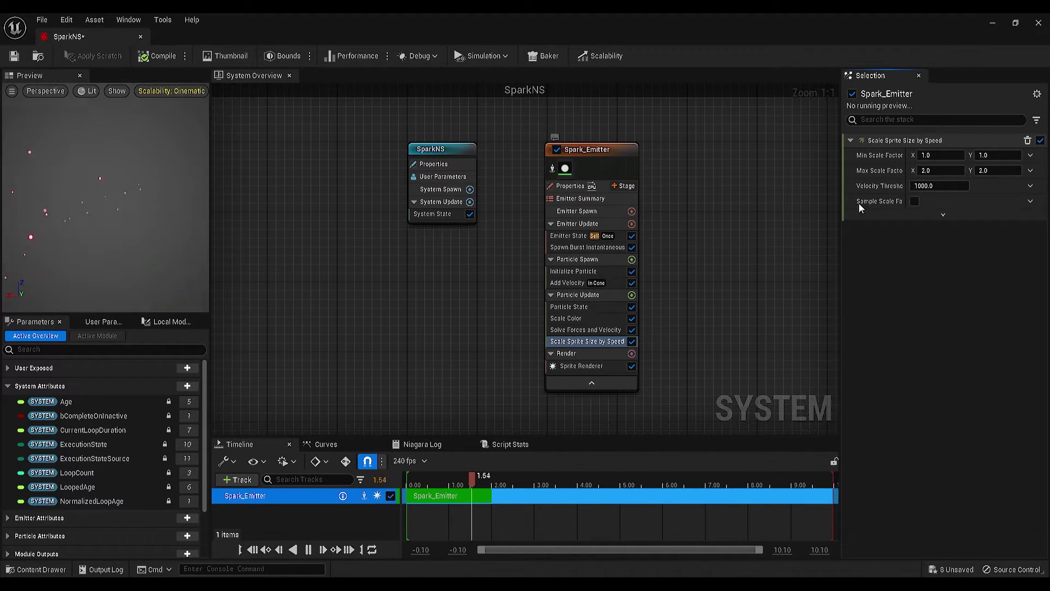
Set Min Scale Factor to 0.1, 0.1 and Max Scale Factor to 1.0, 10.0
{"action": "left_click", "coordinate": [934, 154]}
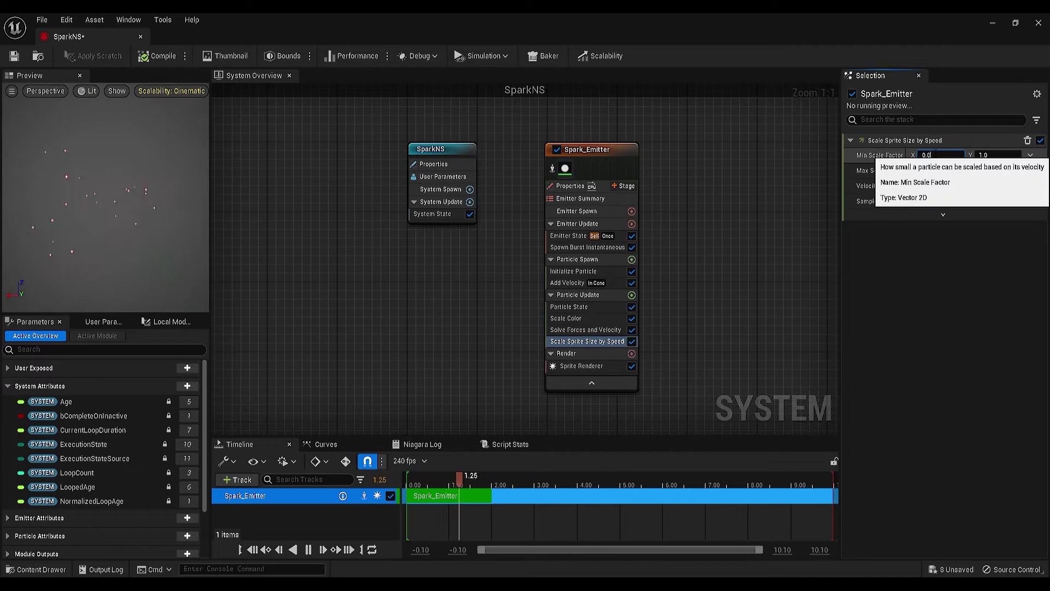
{"action": "type", "text": "0.1"}
{"action": "key", "text": "Tab"}
{"action": "type", "text": "0.1"}
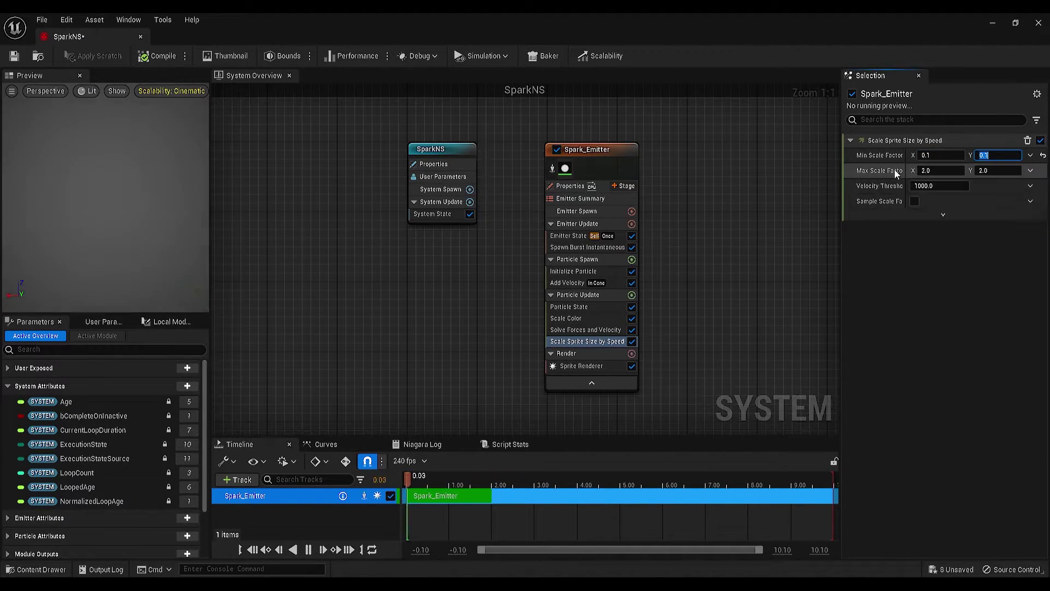
{"action": "left_click", "coordinate": [940, 171]}
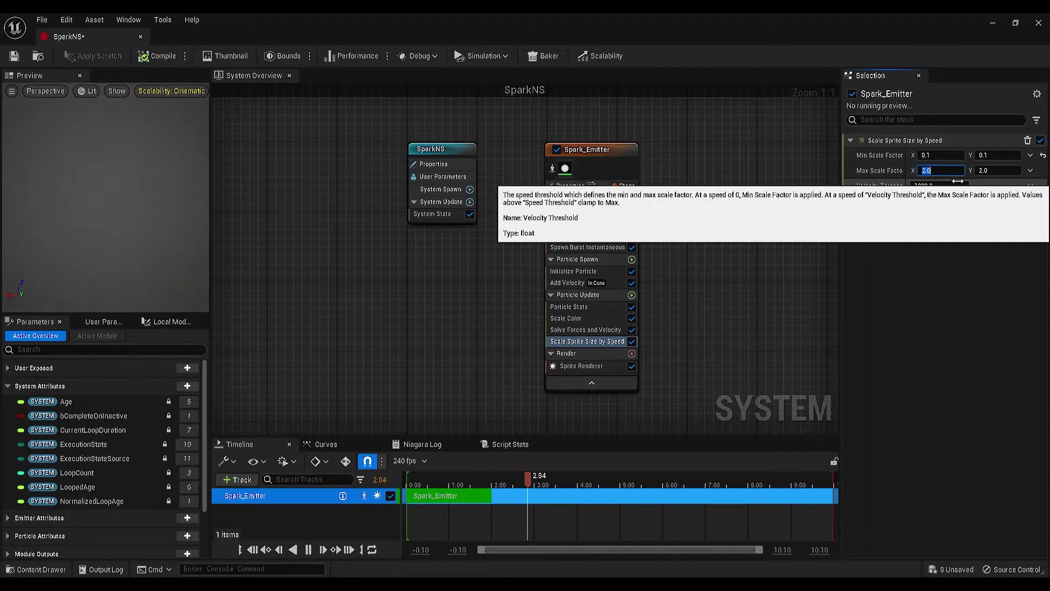
{"action": "key", "text": "Tab"}
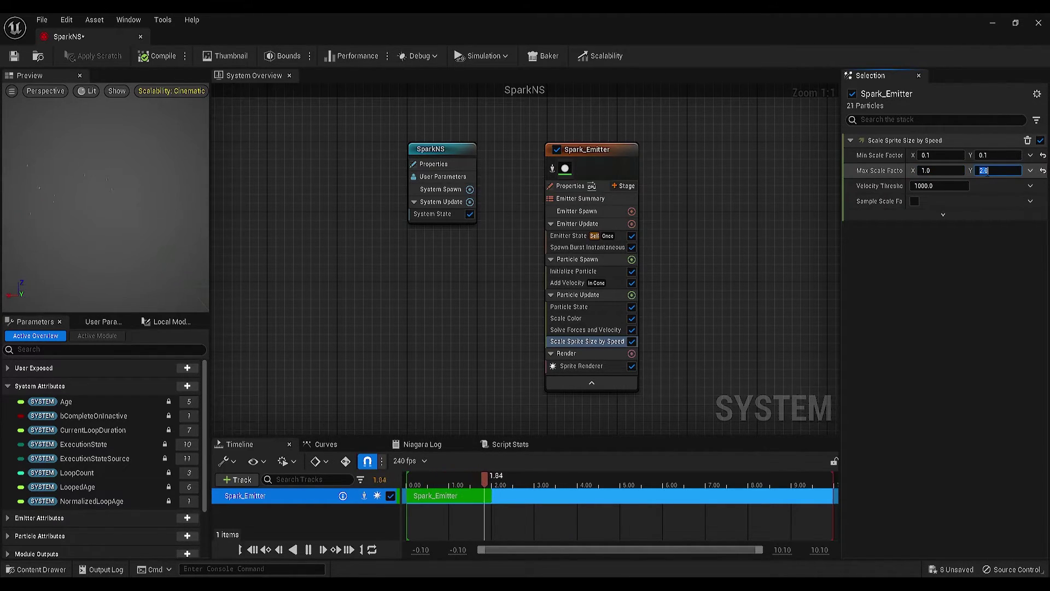
{"action": "type", "text": "10"}
{"action": "key", "text": "Return"}
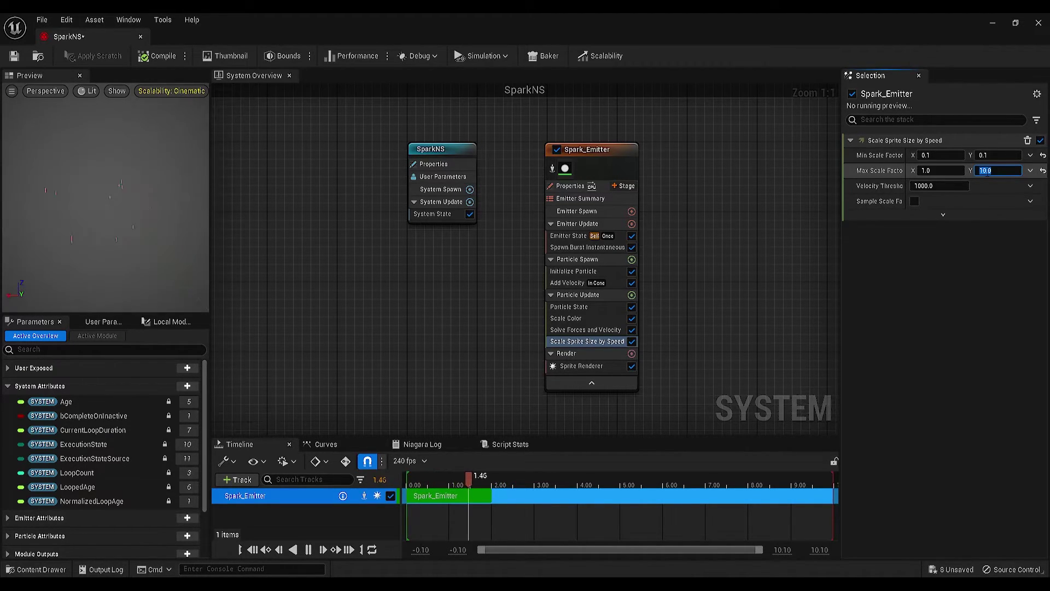
Add a Gravity Force module to Particle Update via the 'grav' search
{"action": "left_click", "coordinate": [632, 295]}
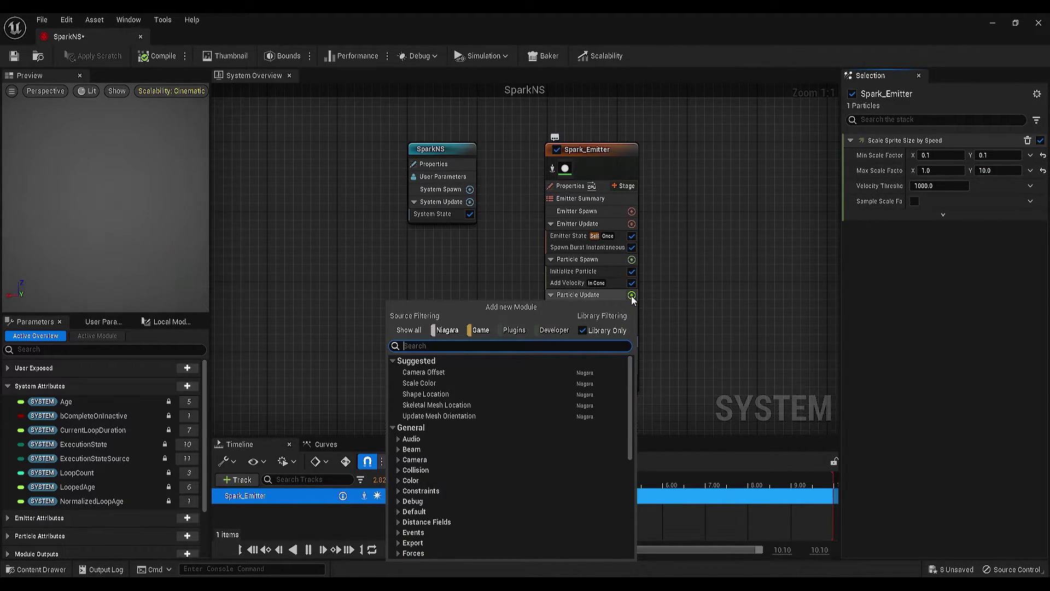
{"action": "type", "text": "grav"}
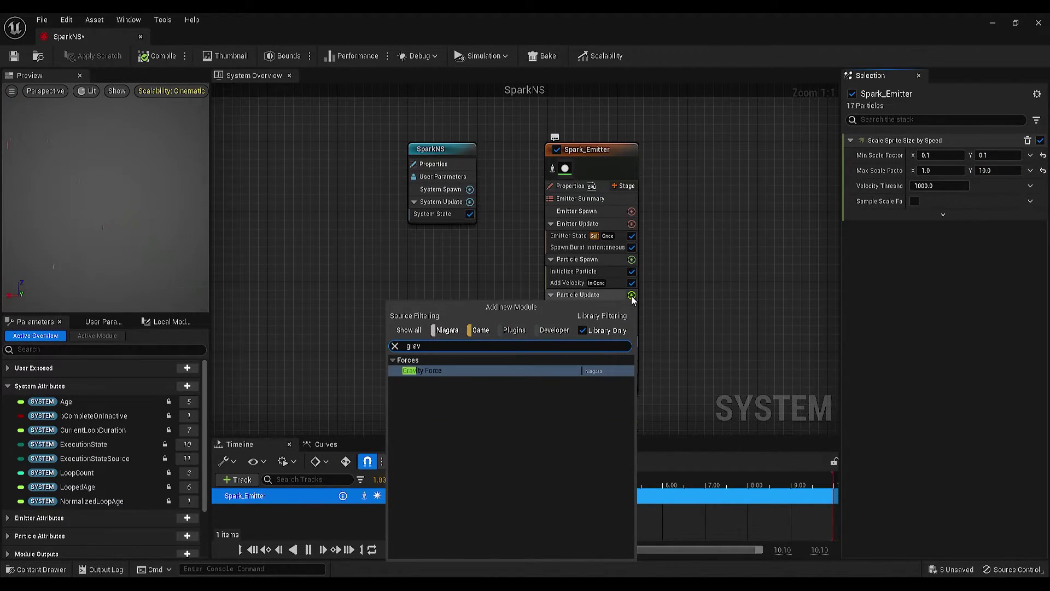
{"action": "key", "text": "Return"}
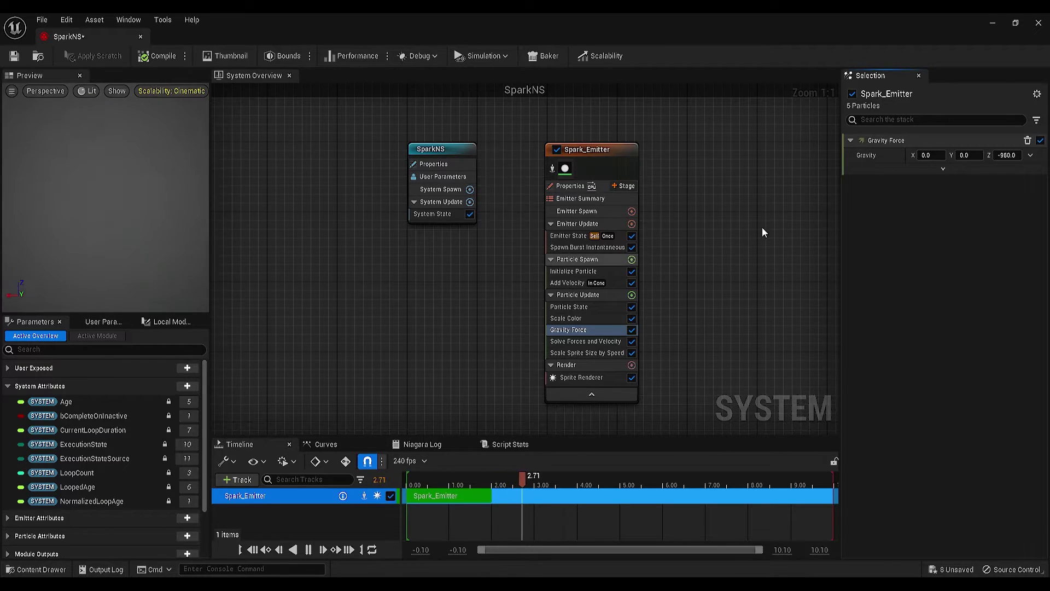
Drive Gravity with a Random Range Vector and edit its Maximum Z value
{"action": "left_click", "coordinate": [1028, 156]}
{"action": "type", "text": "rand"}
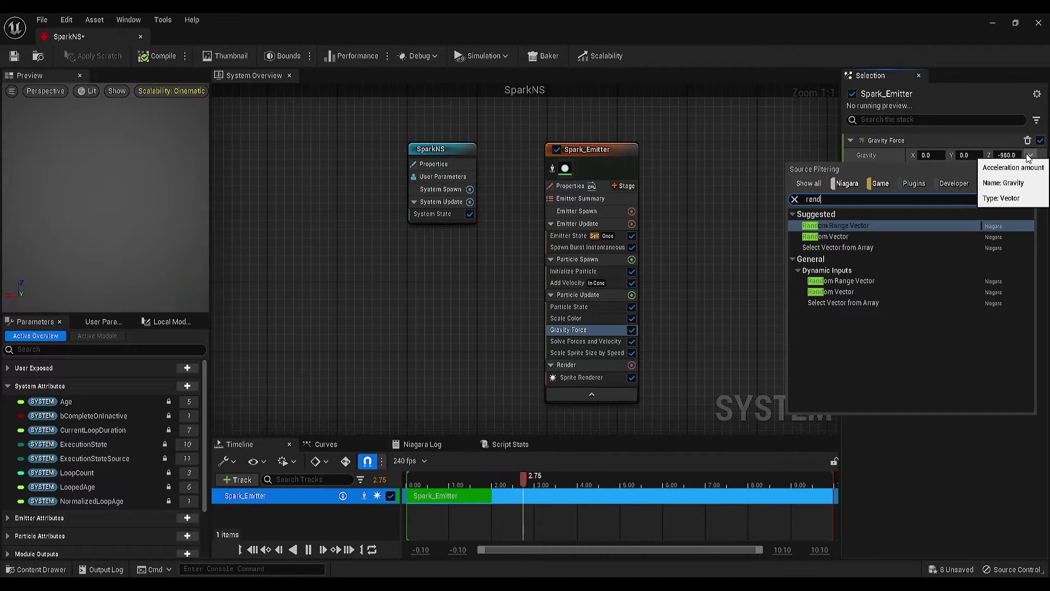
{"action": "key", "text": "Return"}
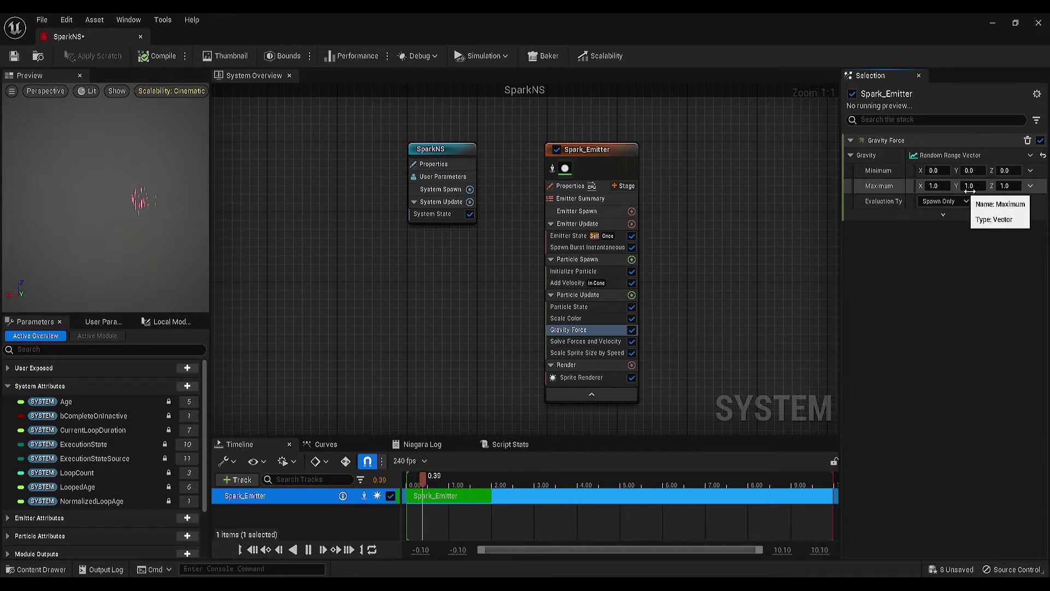
{"action": "left_click", "coordinate": [1004, 186]}
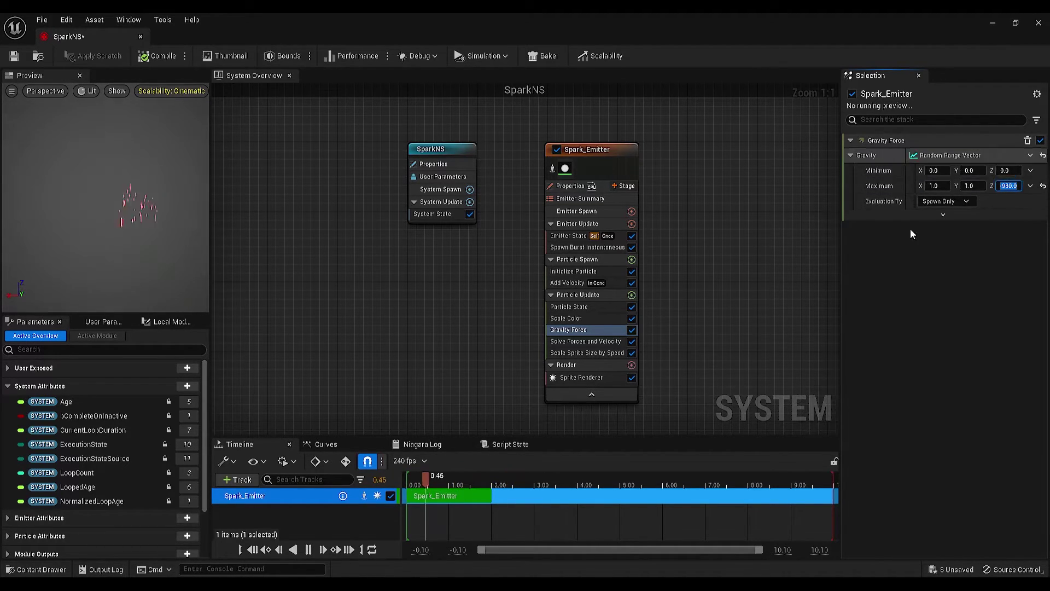
Set the Sprite Renderer's Alignment to Velocity Aligned and watch the sparks streak in the preview
{"action": "left_click", "coordinate": [598, 378]}
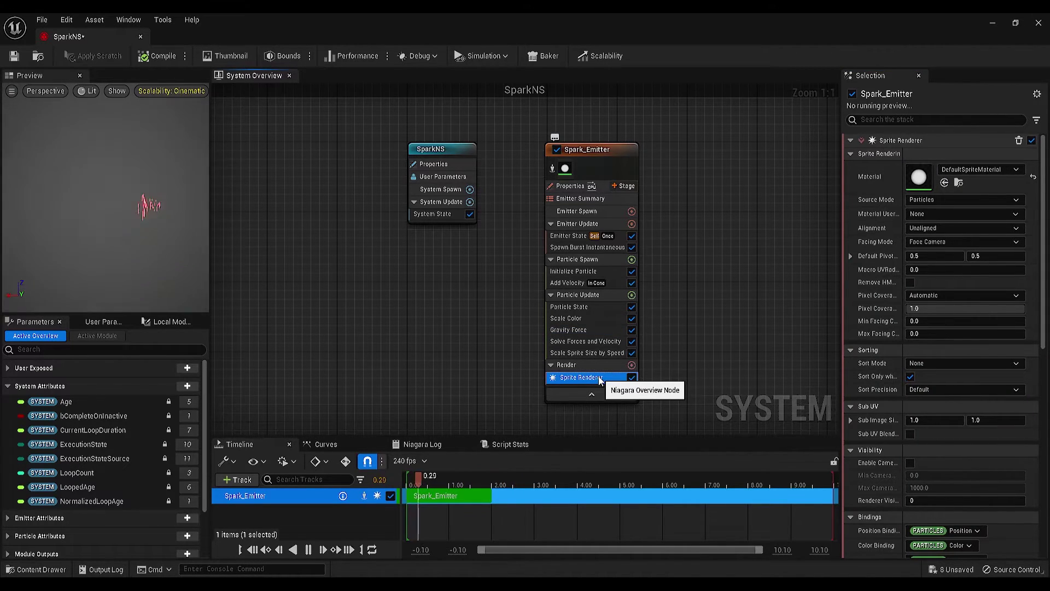
{"action": "left_click", "coordinate": [927, 226]}
{"action": "left_click", "coordinate": [936, 249]}
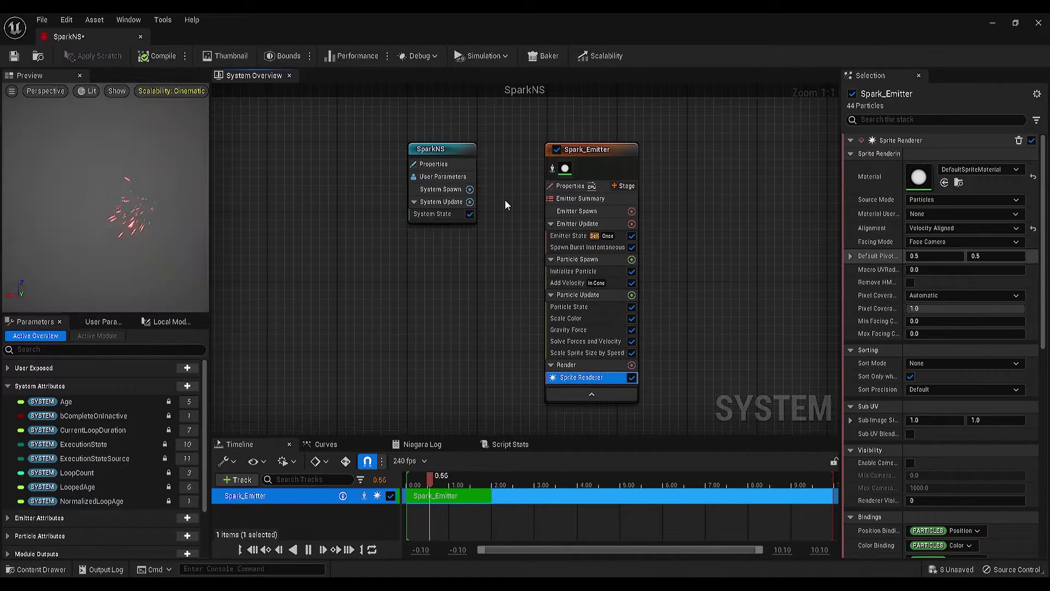
{"action": "left_click", "coordinate": [143, 221]}
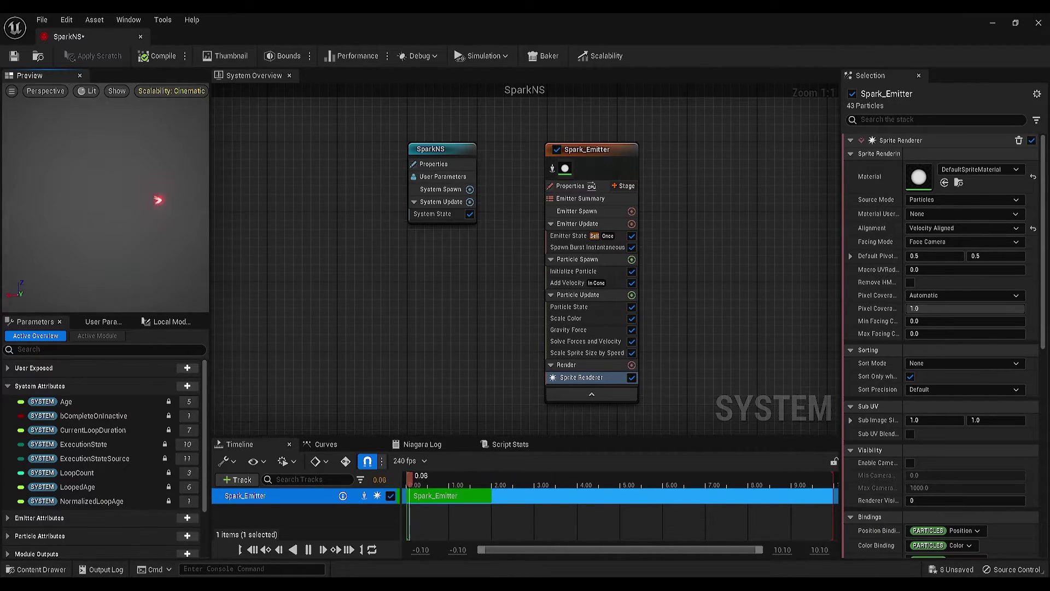
Compile SparkNS, return to ThirdPersonMap, and frame the spark actor in the viewport
{"action": "left_click", "coordinate": [157, 57]}
{"action": "left_click", "coordinate": [992, 23]}
{"action": "right_click_drag", "start_coordinate": [442, 258], "coordinate": [400, 257]}
{"action": "left_click_drag", "start_coordinate": [1045, 378], "coordinate": [1028, 430]}
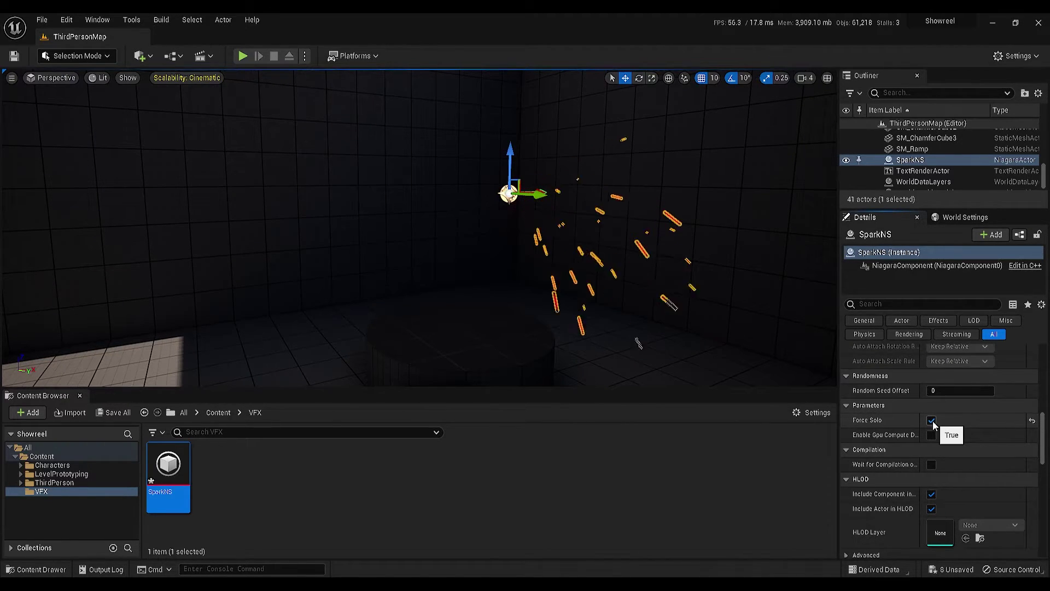
{"action": "key", "text": "f"}
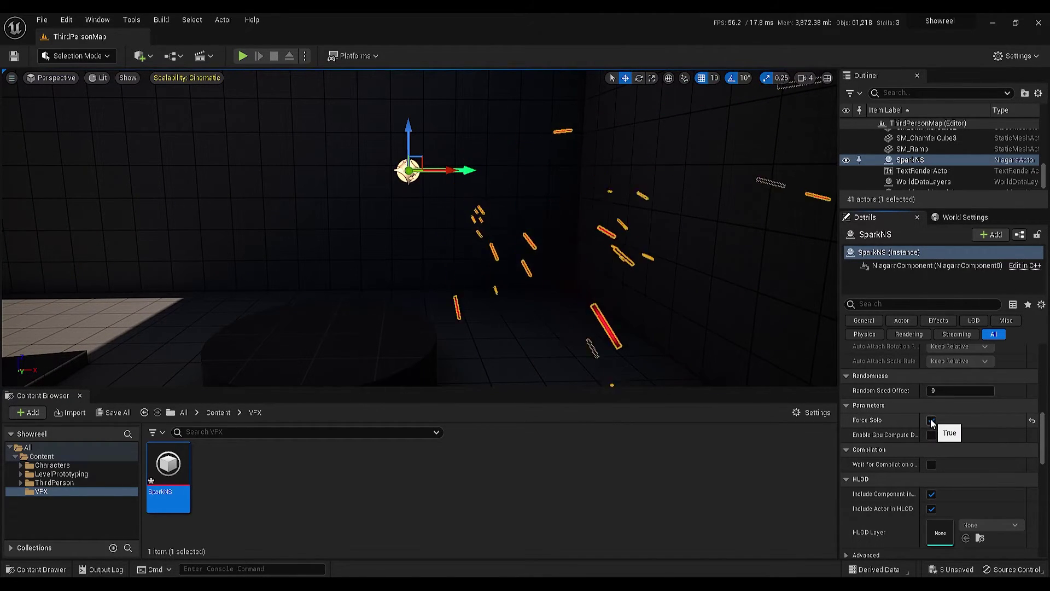
Toggle Force Solo on and off twice to replay the sparks
{"action": "left_click", "coordinate": [932, 421]}
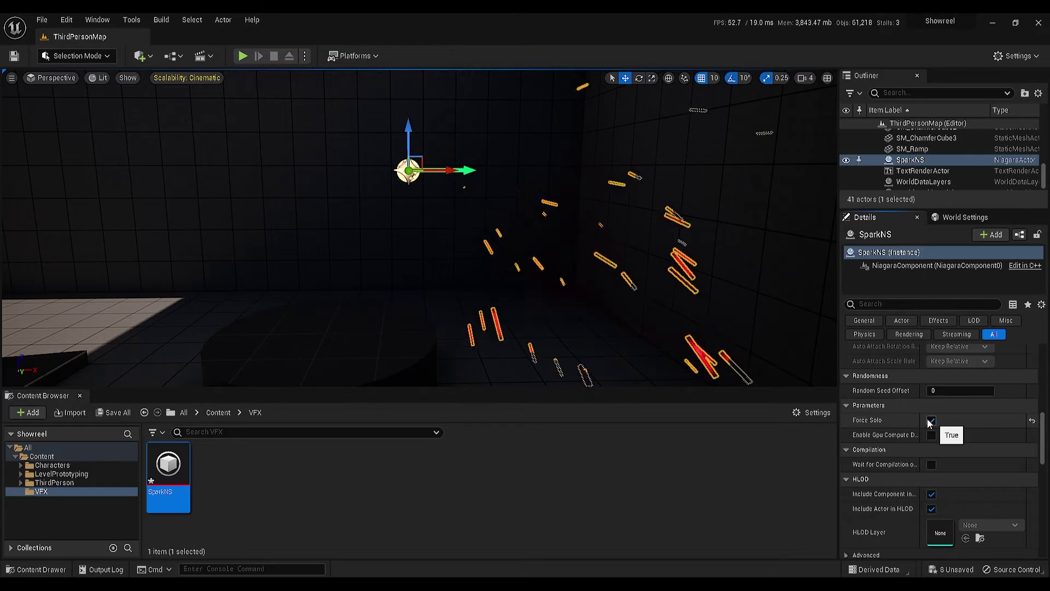
{"action": "left_click", "coordinate": [931, 421]}
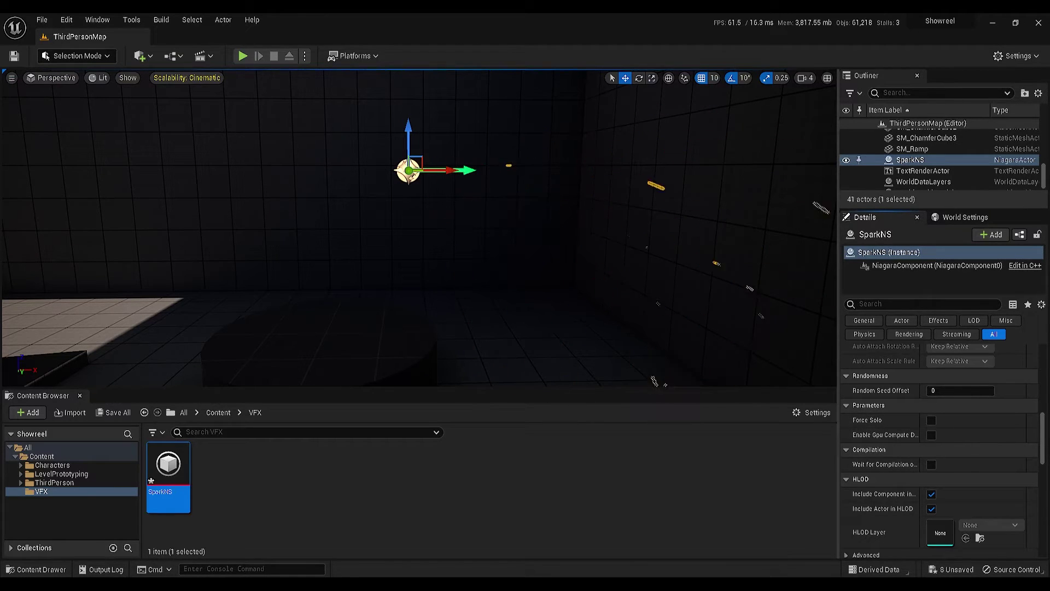
{"action": "left_click", "coordinate": [932, 420]}
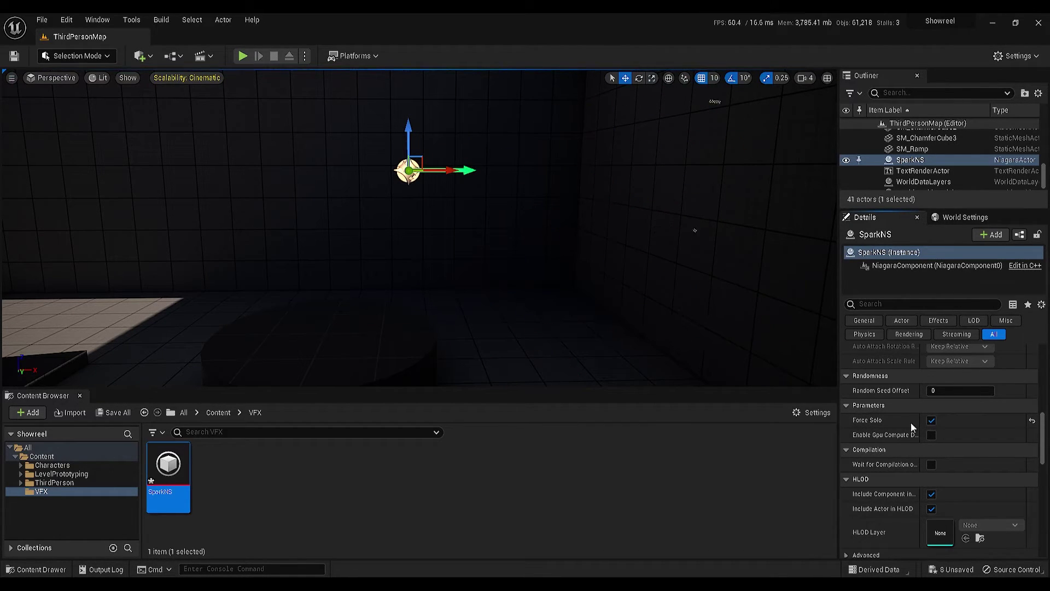
{"action": "left_click", "coordinate": [931, 421]}
Open Editor Preferences from the Edit menu and filter by 'outli' for Use Selection Outline
{"action": "left_click", "coordinate": [64, 25]}
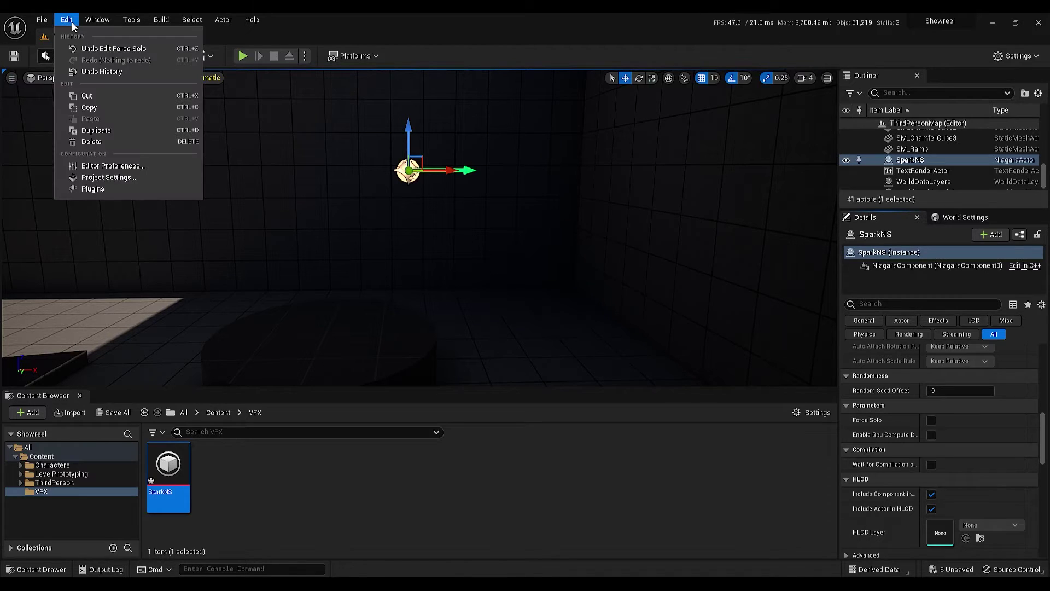
{"action": "left_click", "coordinate": [116, 166]}
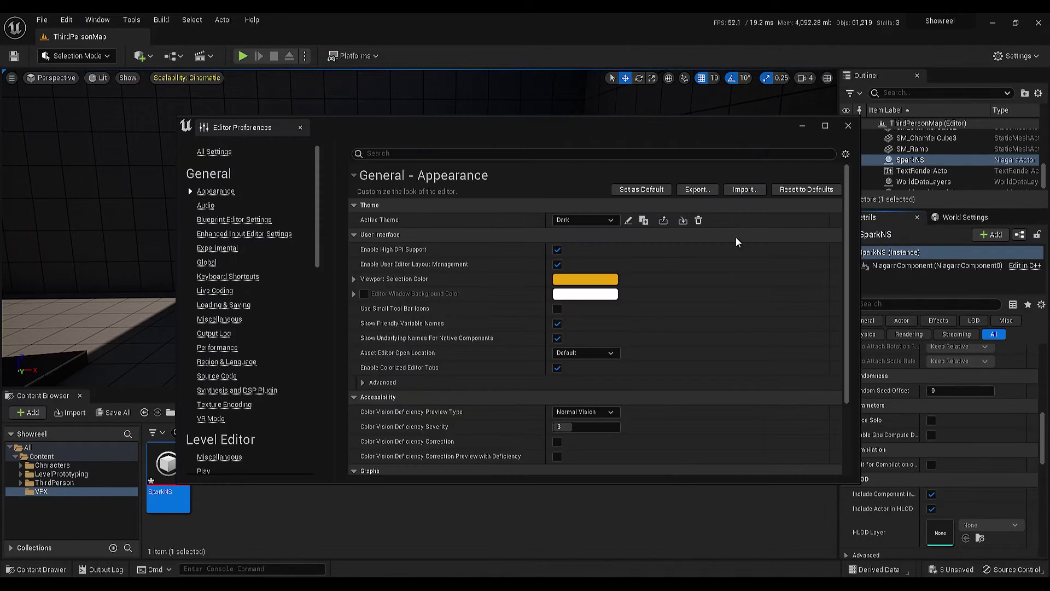
{"action": "type", "text": "outli"}
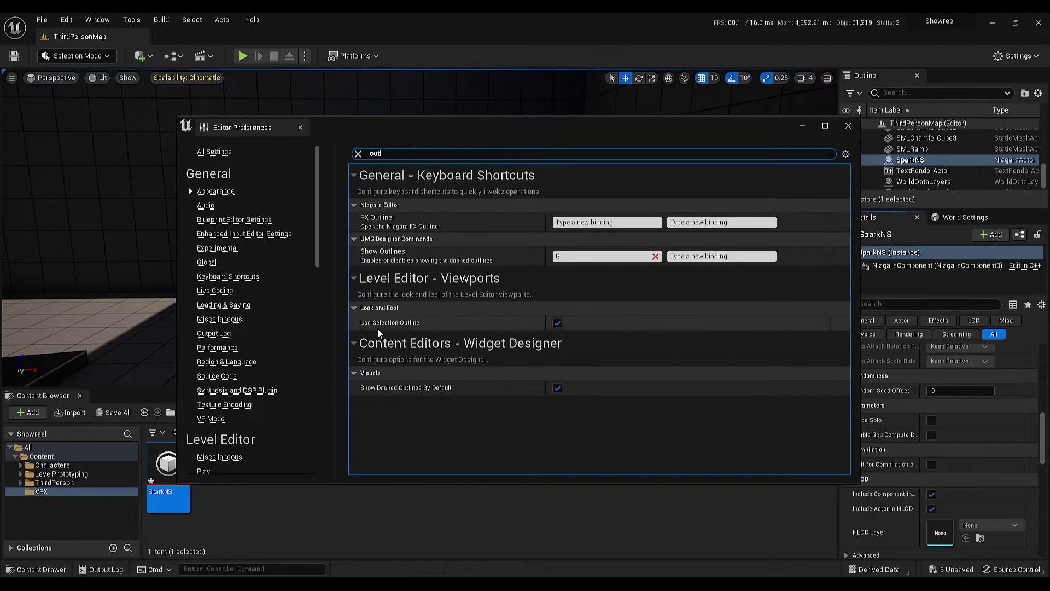
Close Editor Preferences and turn on Force Solo to replay the sparks
{"action": "left_click", "coordinate": [557, 324]}
{"action": "scroll", "coordinate": [933, 474], "scroll_direction": "down", "scroll_amount": 1}
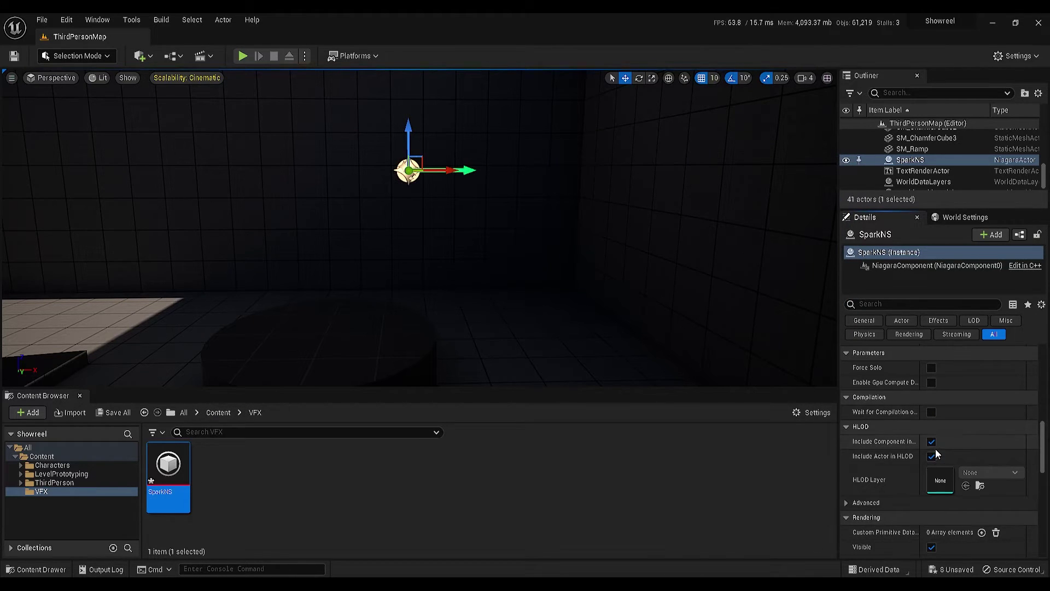
{"action": "left_click", "coordinate": [932, 403]}
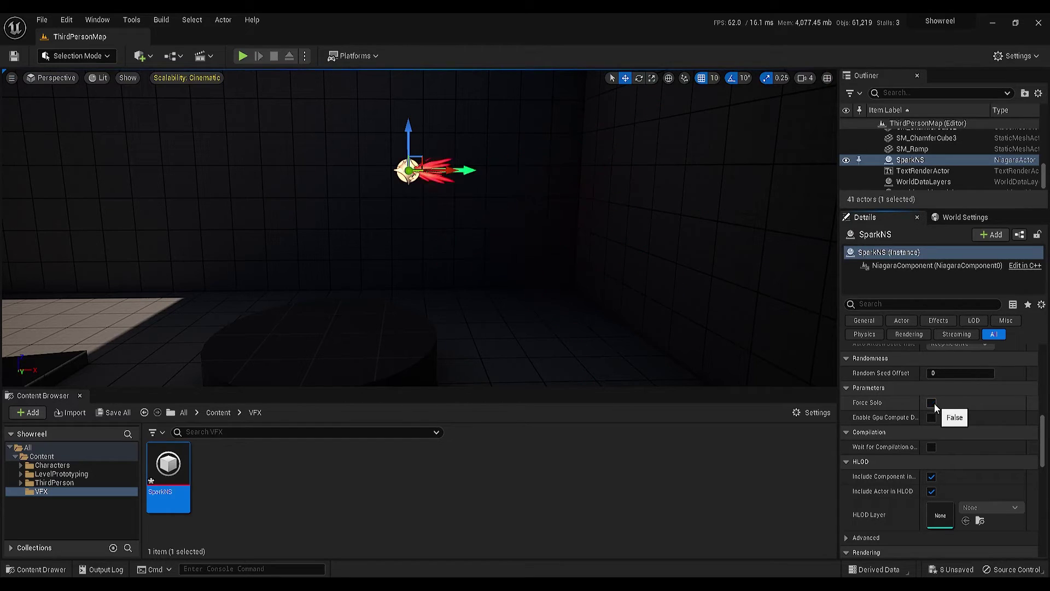
Rotate SparkNS with the rotate gizmo and replay the sparks from new camera angles
{"action": "key", "text": "e"}
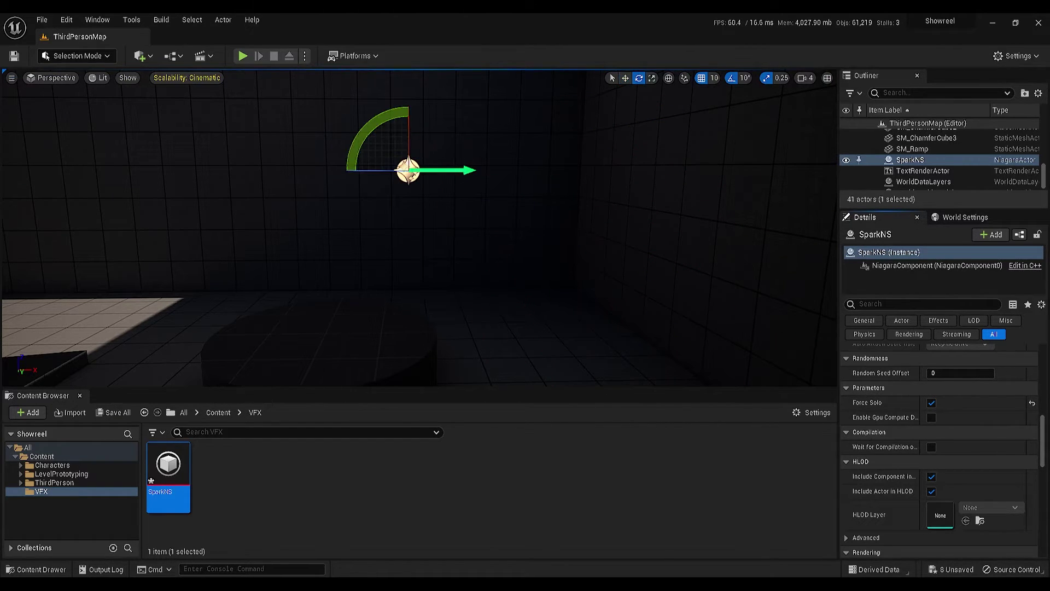
{"action": "left_click_drag", "start_coordinate": [366, 127], "coordinate": [365, 127]}
{"action": "left_click", "coordinate": [932, 403]}
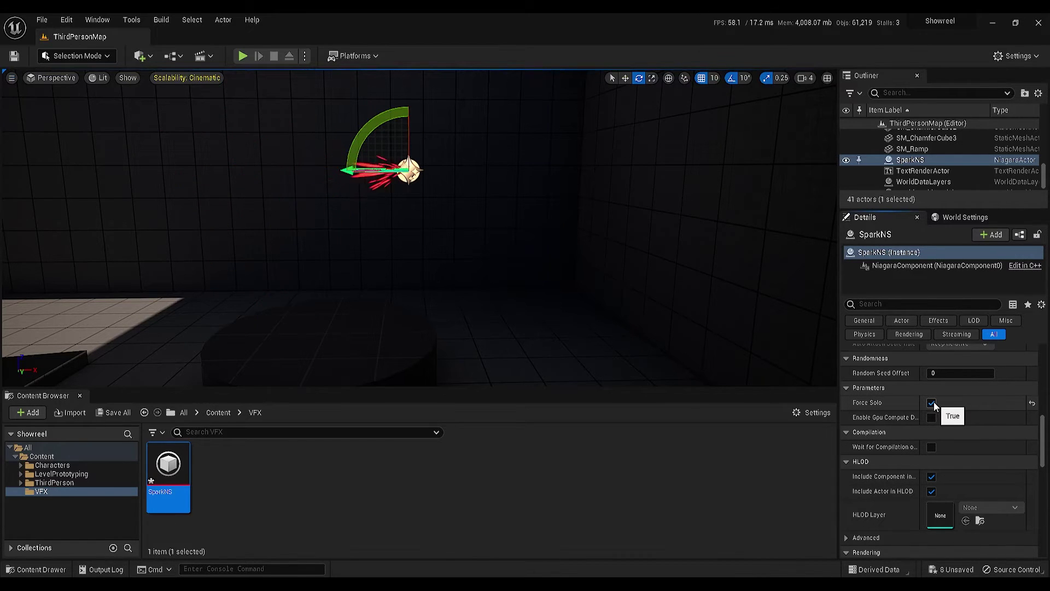
{"action": "left_click", "coordinate": [932, 403]}
{"action": "right_click_drag", "start_coordinate": [492, 230], "coordinate": [416, 230]}
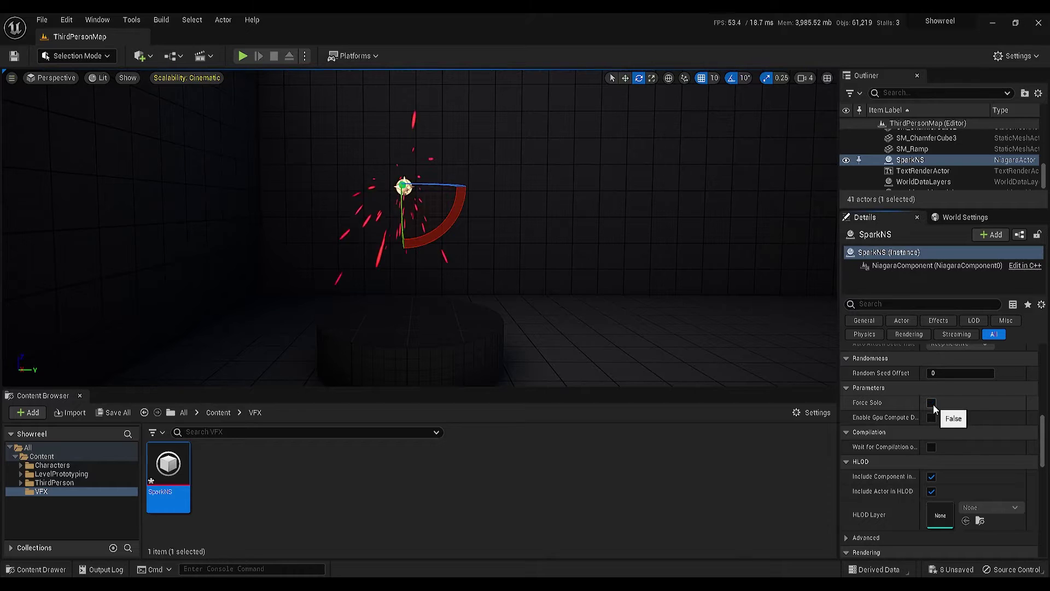
{"action": "left_click", "coordinate": [932, 403]}
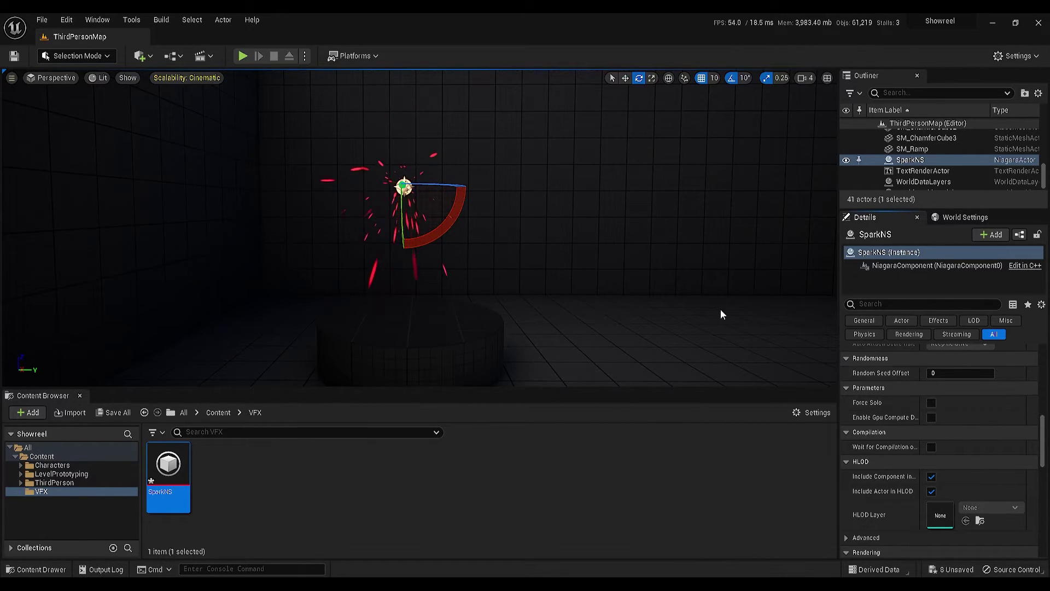
{"action": "right_click_drag", "start_coordinate": [694, 300], "coordinate": [569, 331]}
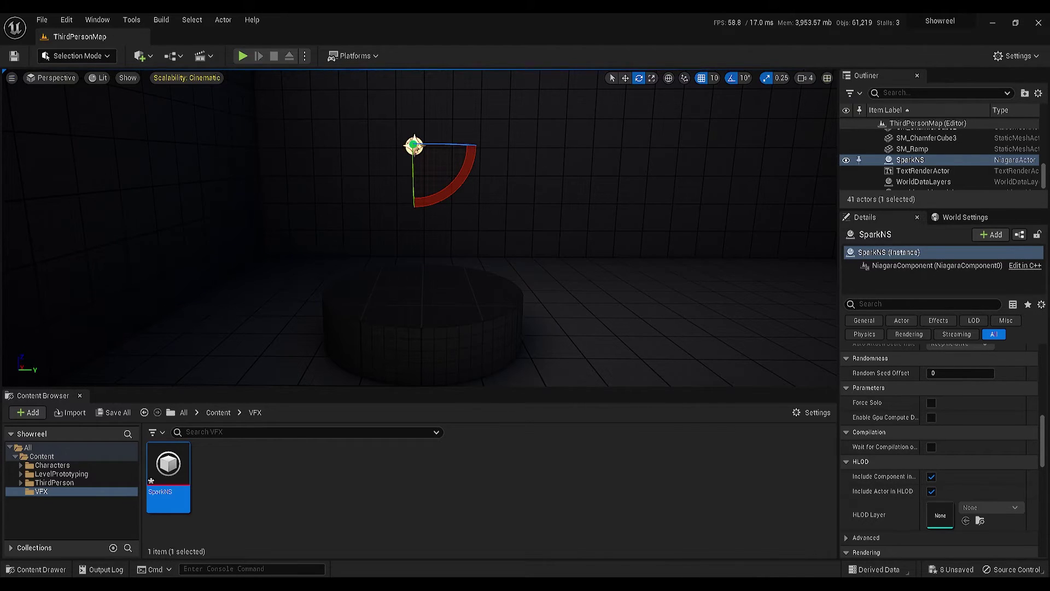
In the SparkNS editor, set Spark_Emitter's Emitter State Loop Behavior to Infinite
{"action": "left_click", "coordinate": [706, 537]}
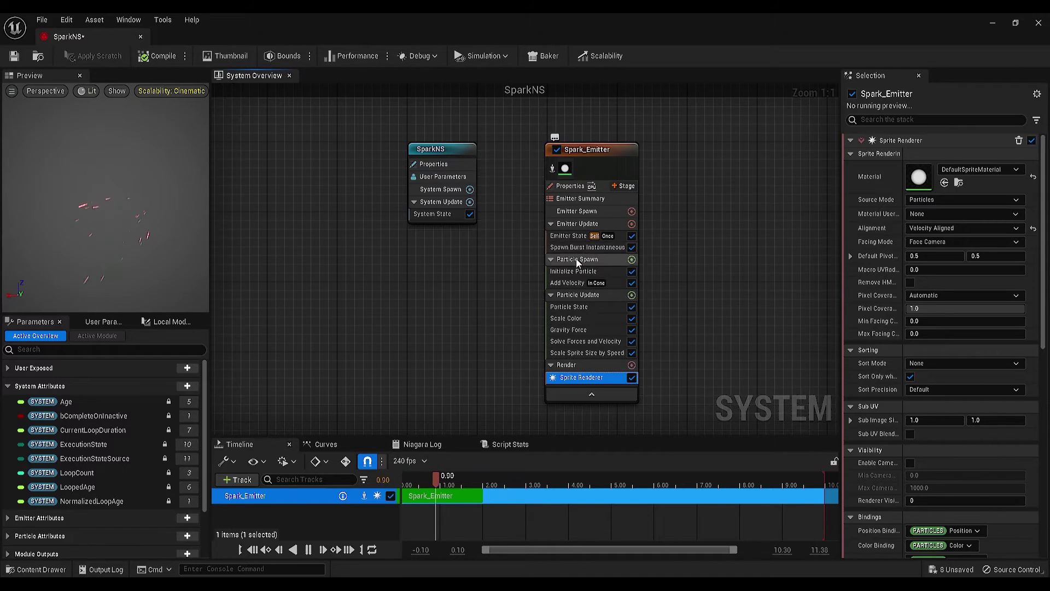
{"action": "left_click", "coordinate": [575, 236]}
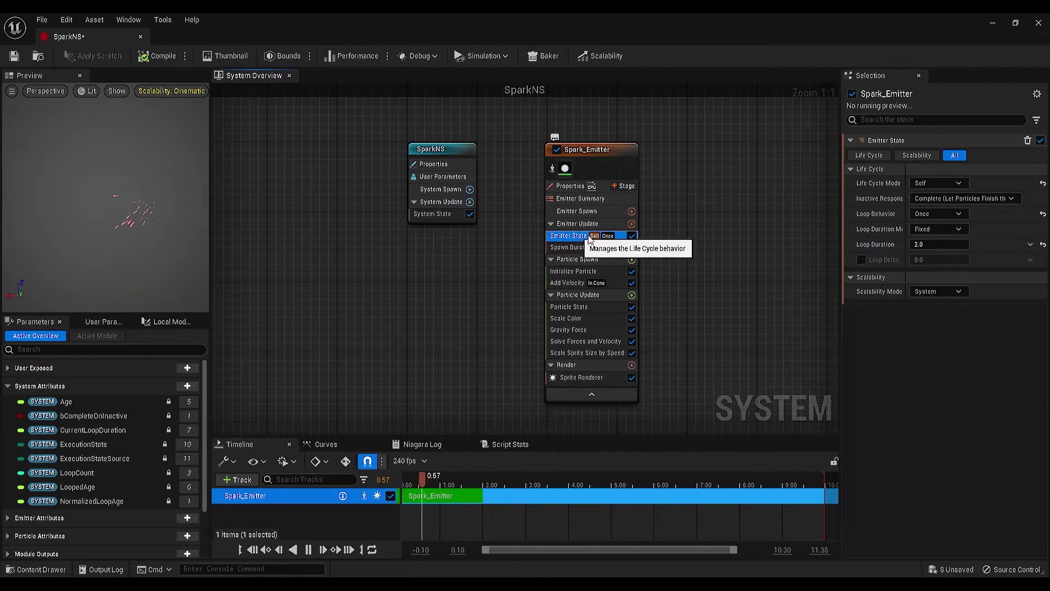
{"action": "left_click", "coordinate": [925, 214]}
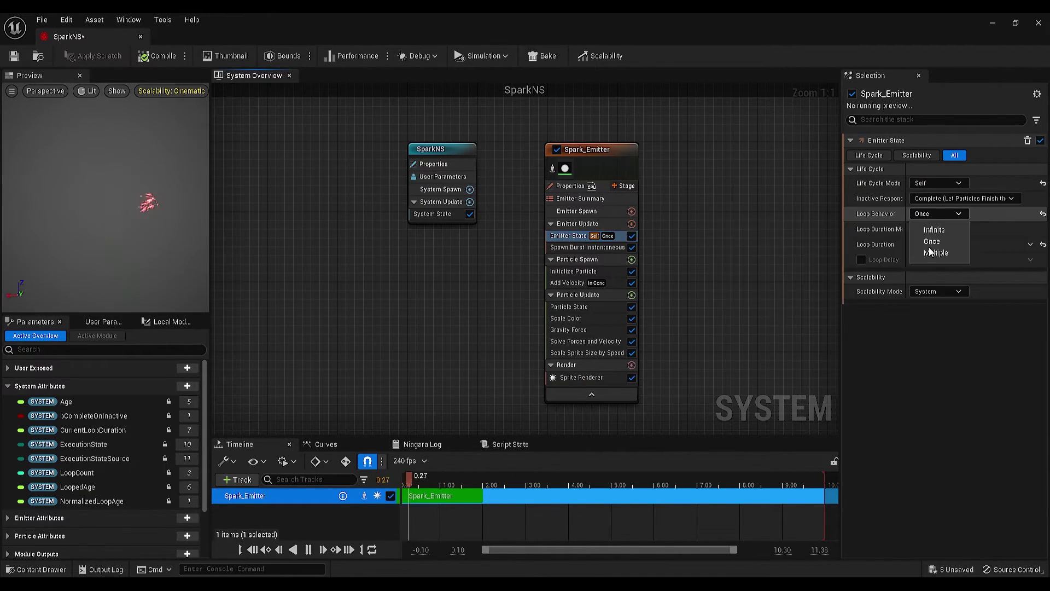
{"action": "left_click", "coordinate": [935, 230]}
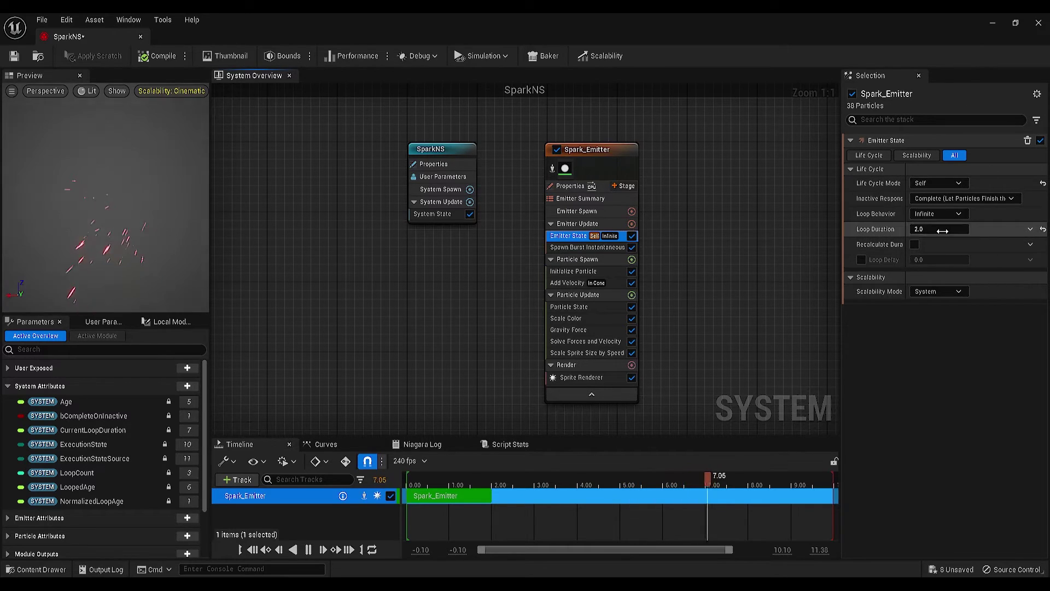
Orbit the level view around the spark actor, then bring the SparkNS Niagara editor forward
{"action": "left_click", "coordinate": [992, 23]}
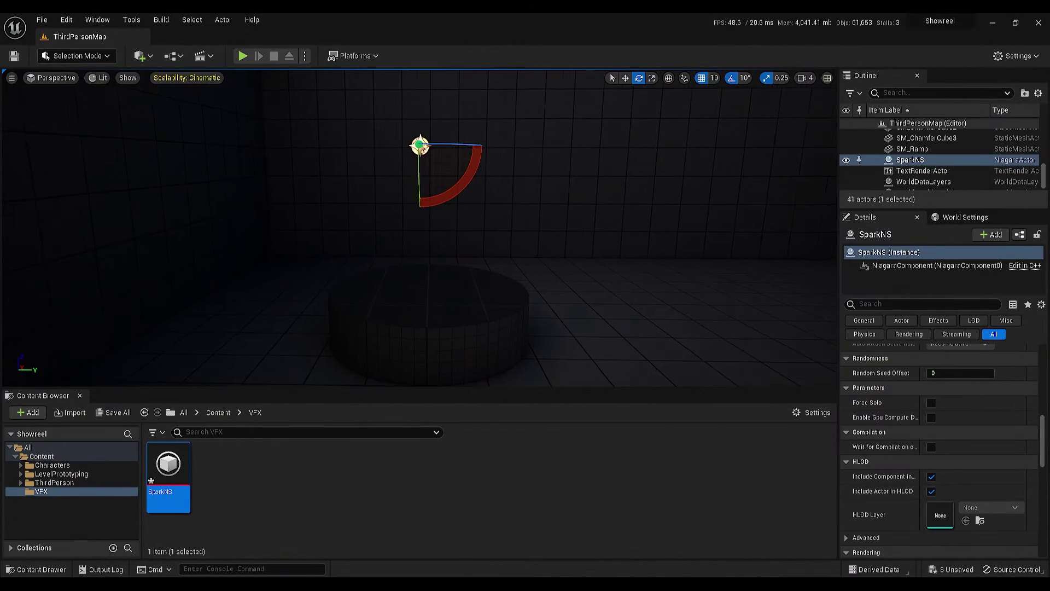
{"action": "right_click_drag", "start_coordinate": [416, 230], "coordinate": [388, 237]}
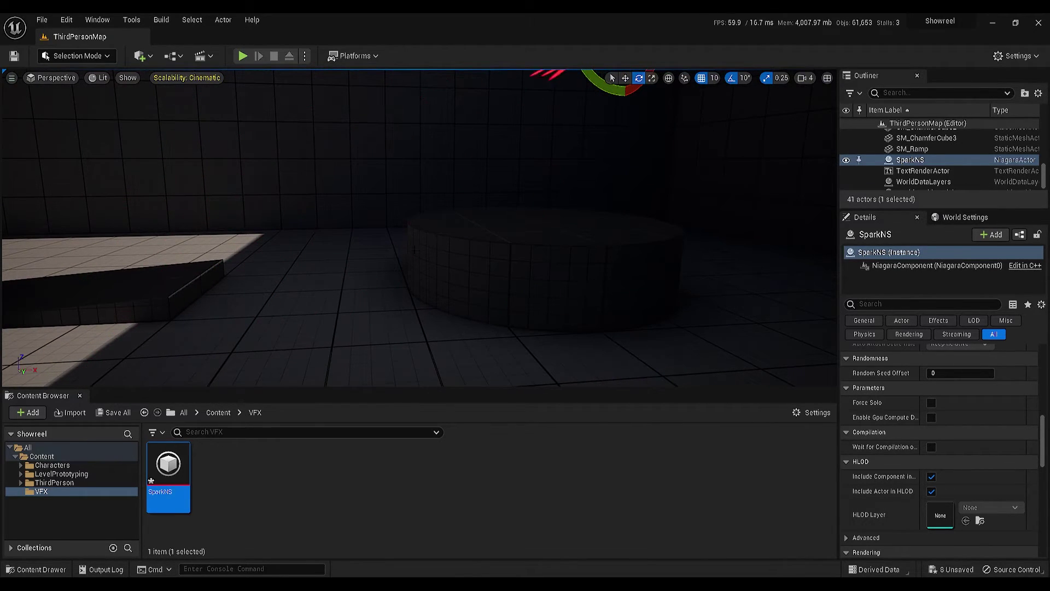
{"action": "mouse_move", "coordinate": [388, 237]}
{"action": "right_mouse_down"}
{"action": "mouse_move", "coordinate": [378, 203]}
{"action": "mouse_move", "coordinate": [383, 235]}
{"action": "mouse_move", "coordinate": [378, 227]}
{"action": "right_mouse_up"}
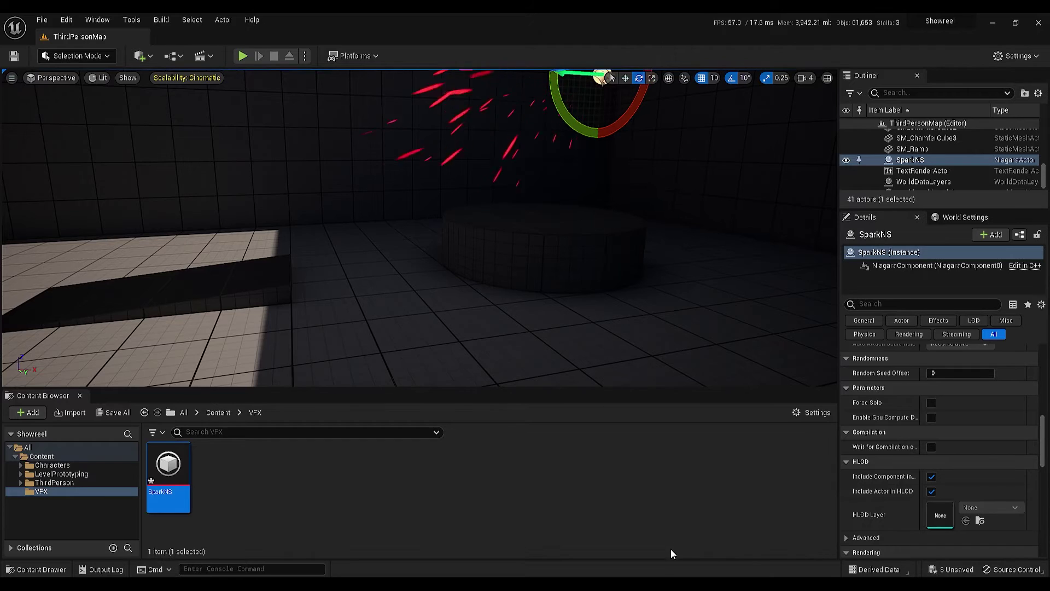
{"action": "left_click", "coordinate": [749, 533]}
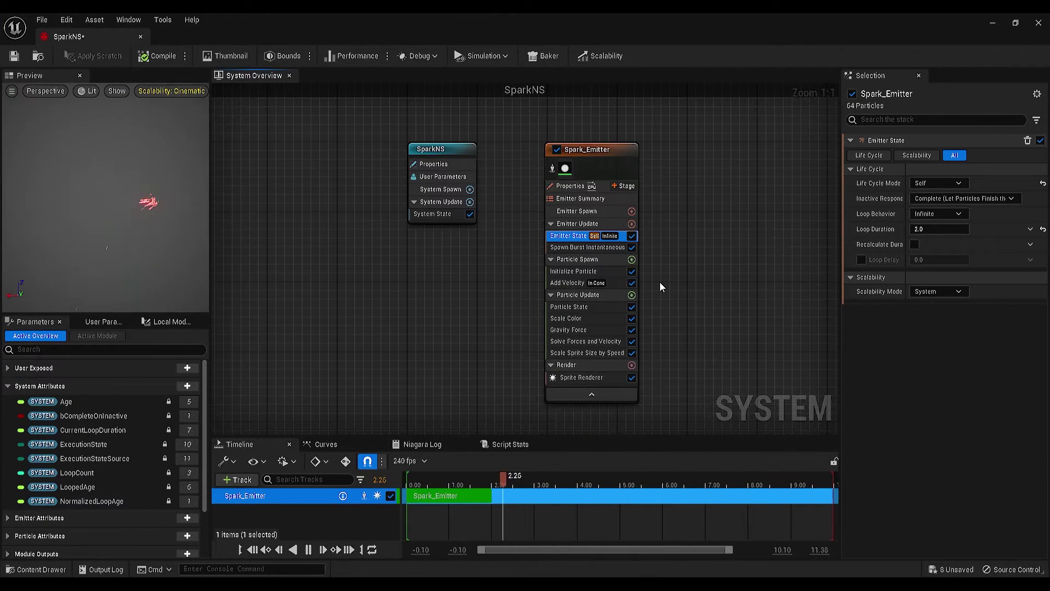
Add a Collision module to Spark_Emitter's Particle Update and minimise the Niagara editor
{"action": "left_click", "coordinate": [632, 295]}
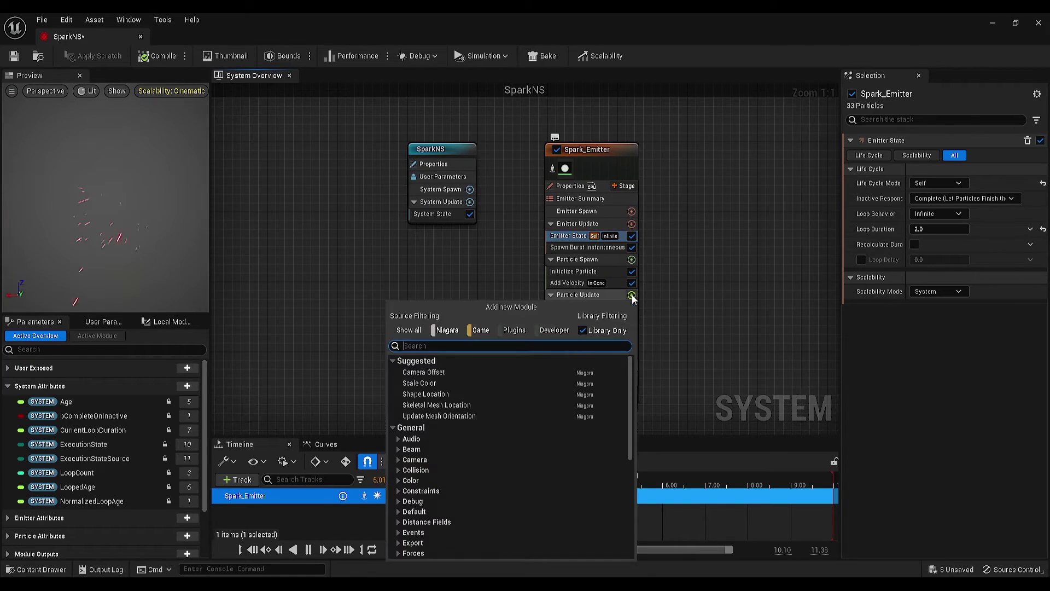
{"action": "type", "text": "coll"}
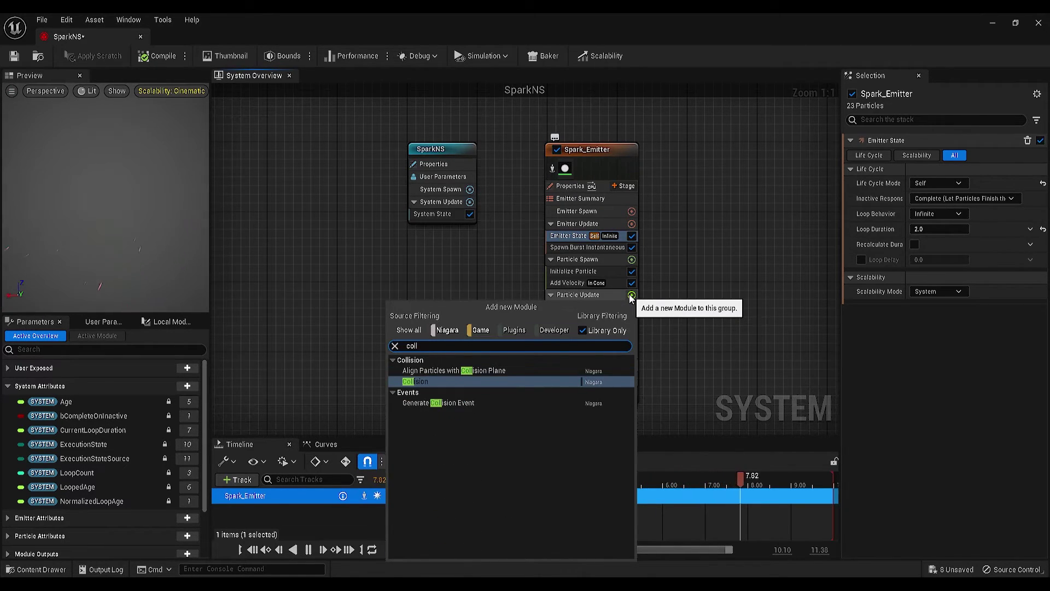
{"action": "left_click", "coordinate": [424, 380]}
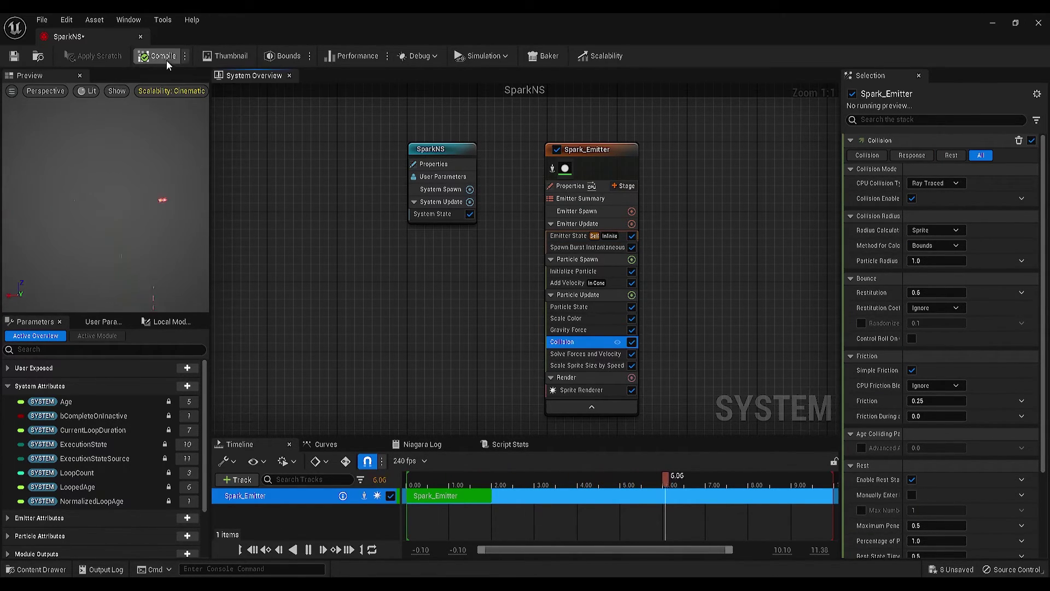
{"action": "left_click", "coordinate": [991, 24]}
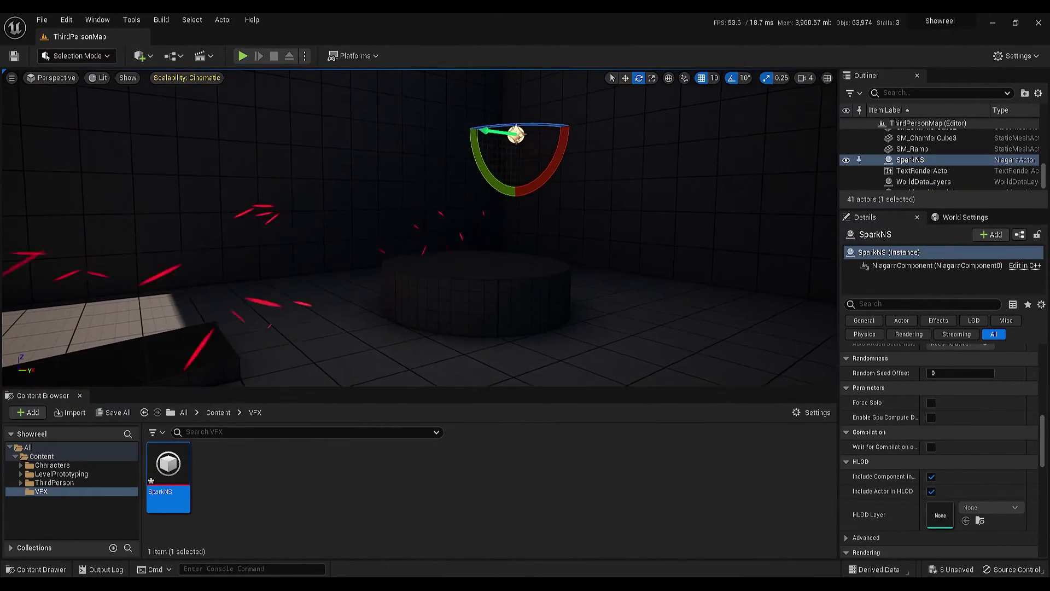
Frame and orbit the SparkNS actor, then scroll Details to its Color user parameter
{"action": "key", "text": "f"}
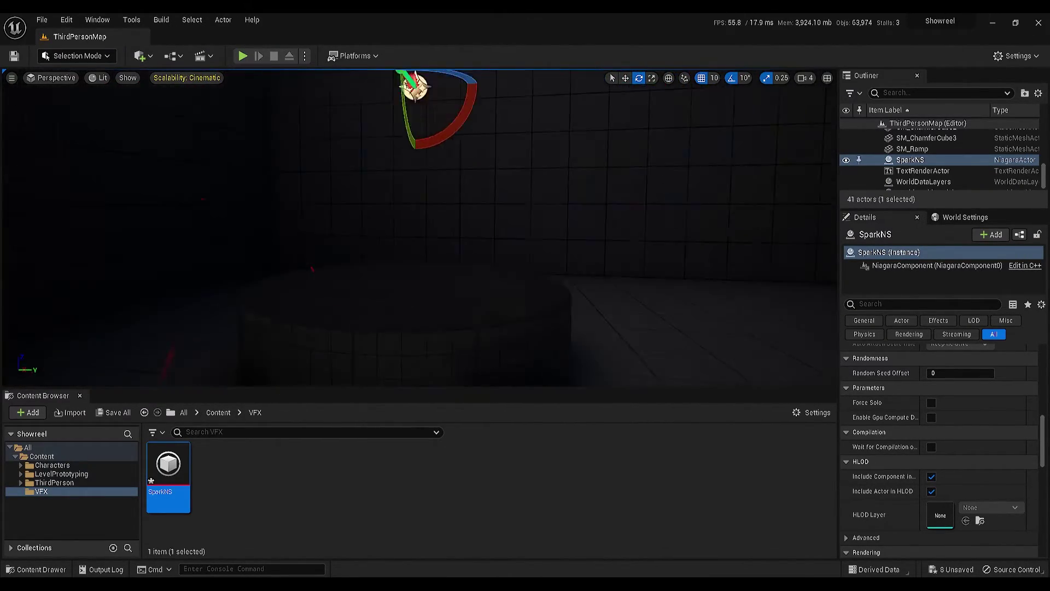
{"action": "left_click_drag", "start_coordinate": [383, 165], "coordinate": [427, 137], "text": "alt"}
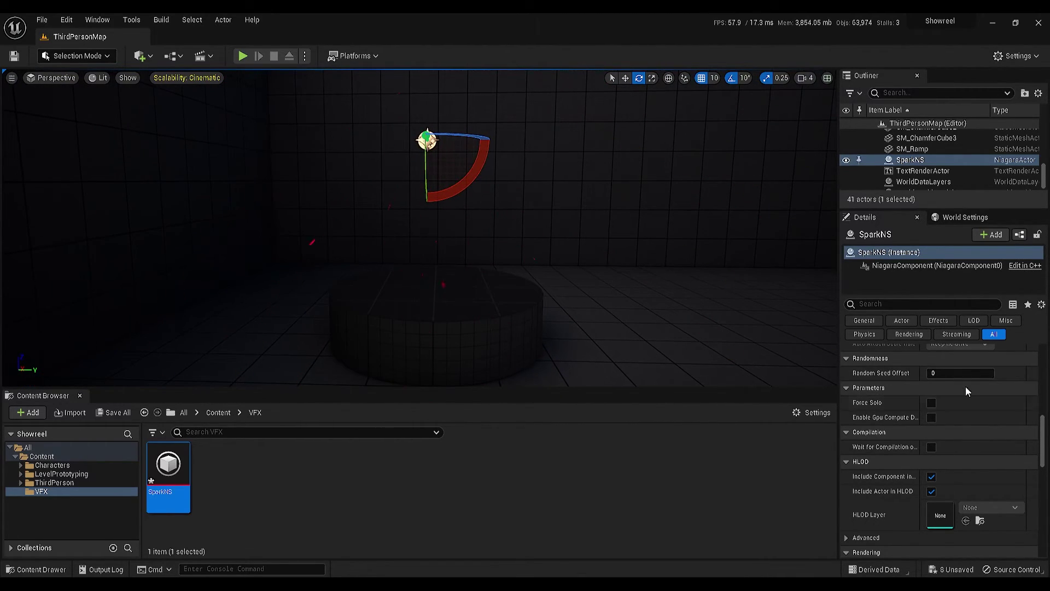
{"action": "scroll", "coordinate": [966, 386], "scroll_direction": "up", "scroll_amount": 10}
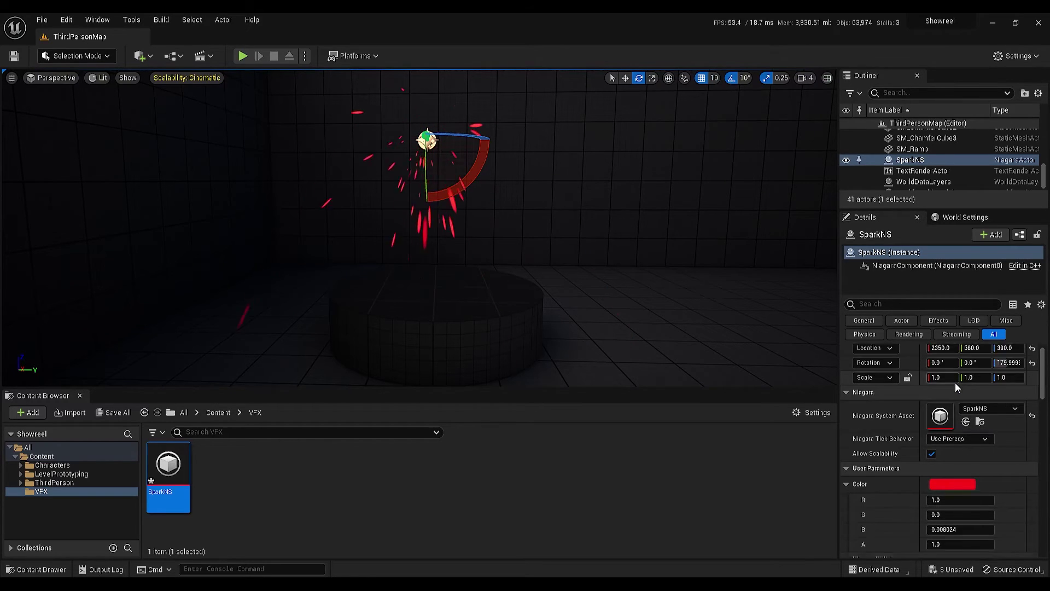
{"action": "scroll", "coordinate": [956, 386], "scroll_direction": "up", "scroll_amount": 1}
{"action": "scroll", "coordinate": [943, 458], "scroll_direction": "down", "scroll_amount": 3}
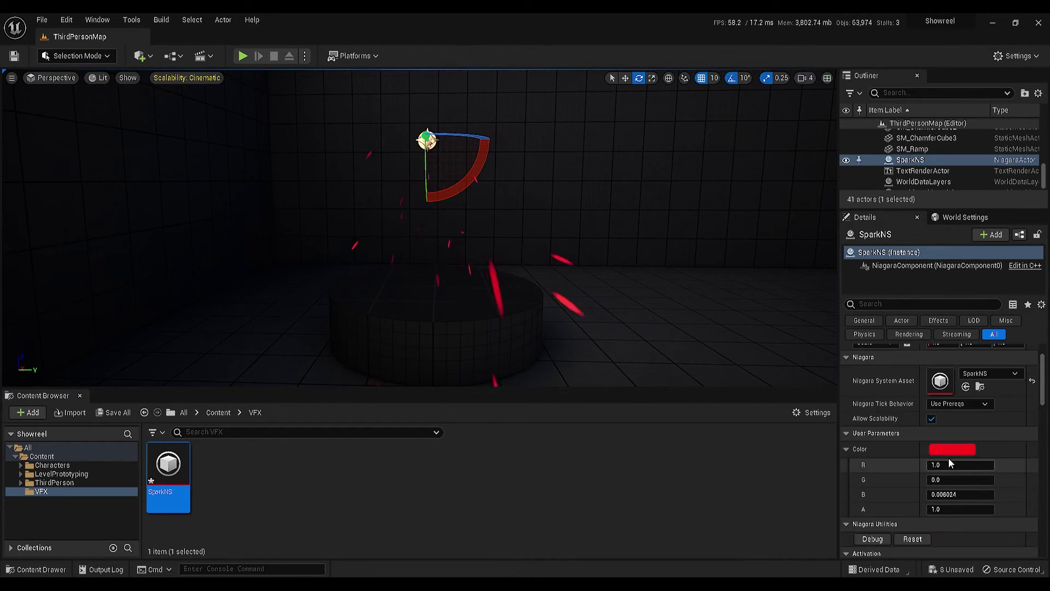
{"action": "left_click", "coordinate": [870, 449]}
In the Color Picker for SparkNS's Color, set the red value to 200
{"action": "left_click", "coordinate": [948, 448]}
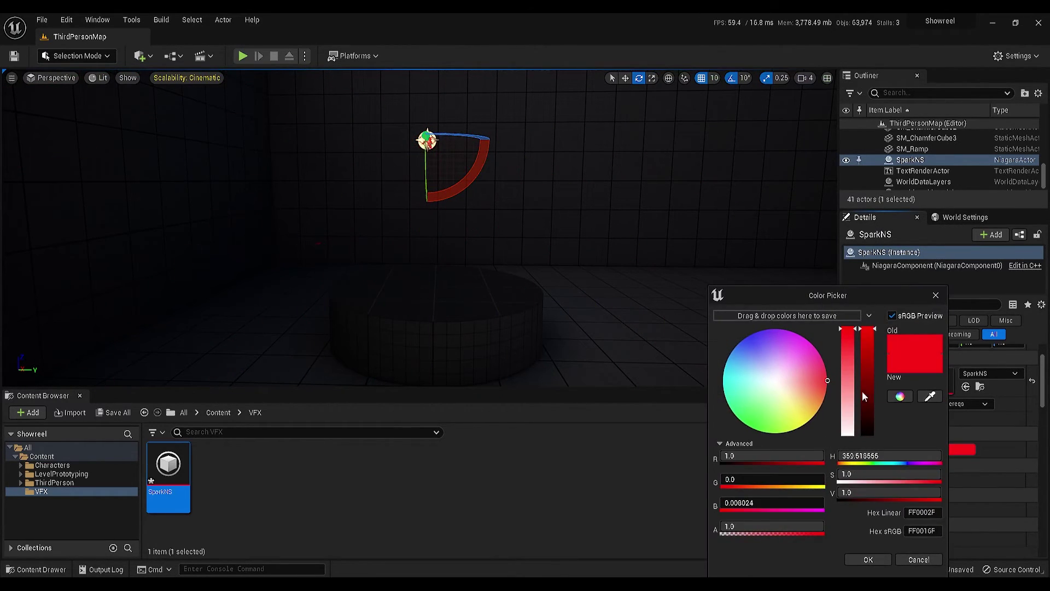
{"action": "left_click_drag", "start_coordinate": [773, 327], "coordinate": [830, 380]}
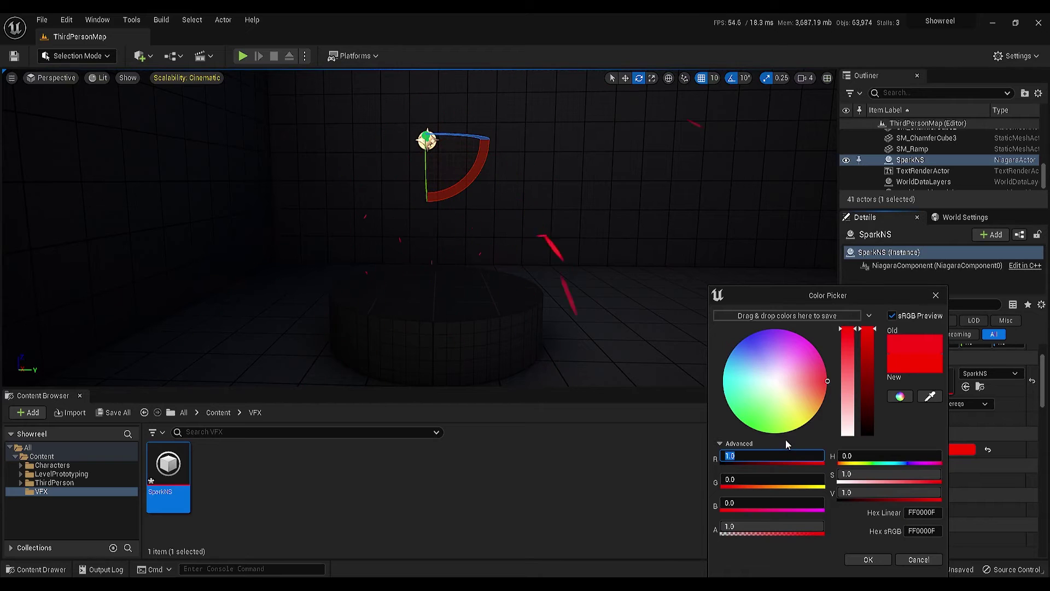
{"action": "type", "text": "100"}
{"action": "key", "text": "Return"}
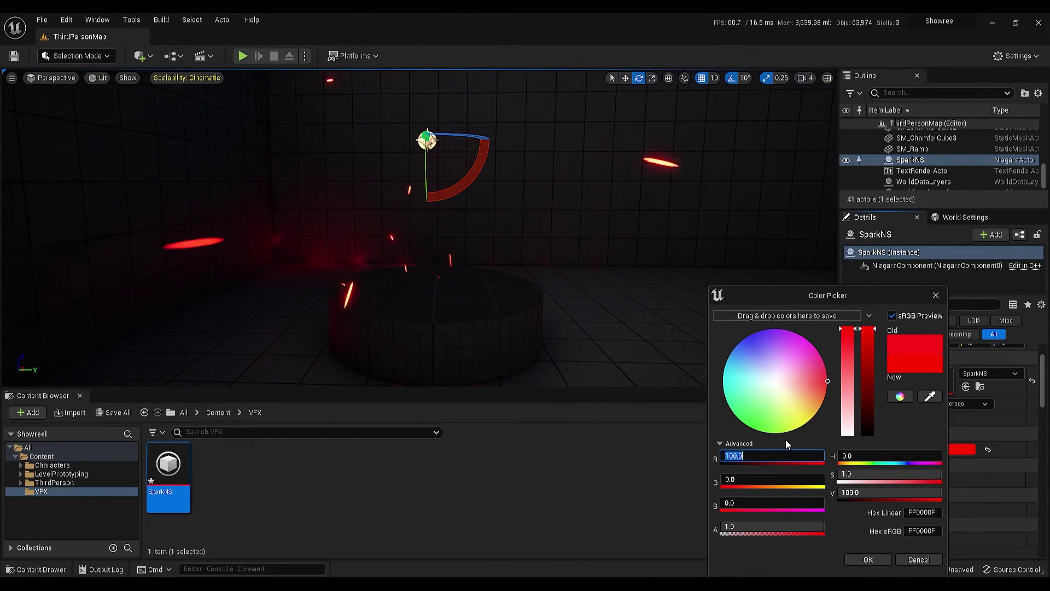
{"action": "key", "text": "Return"}
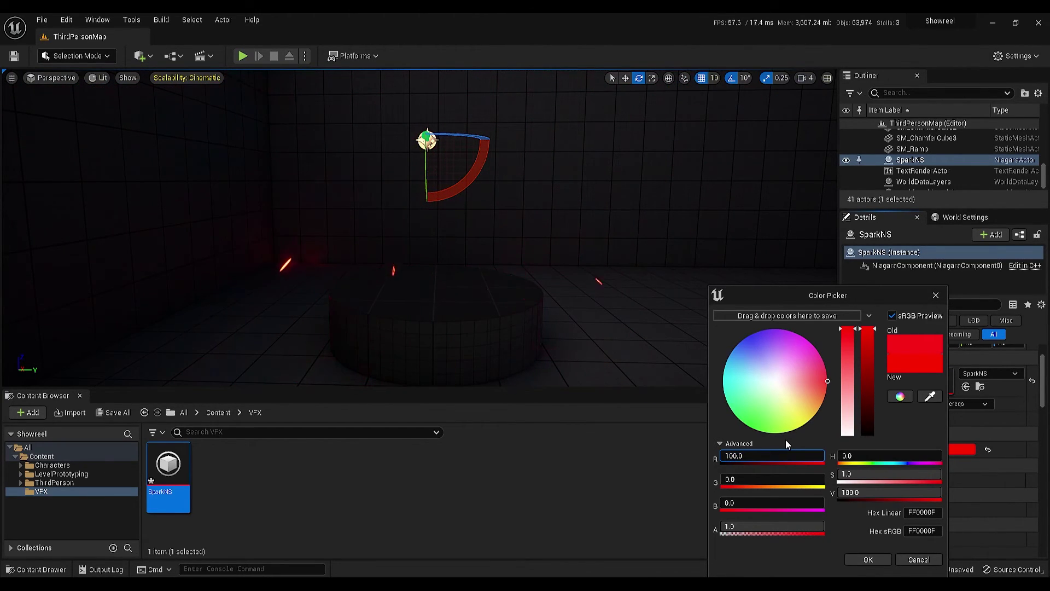
{"action": "type", "text": "500"}
{"action": "key", "text": "Return"}
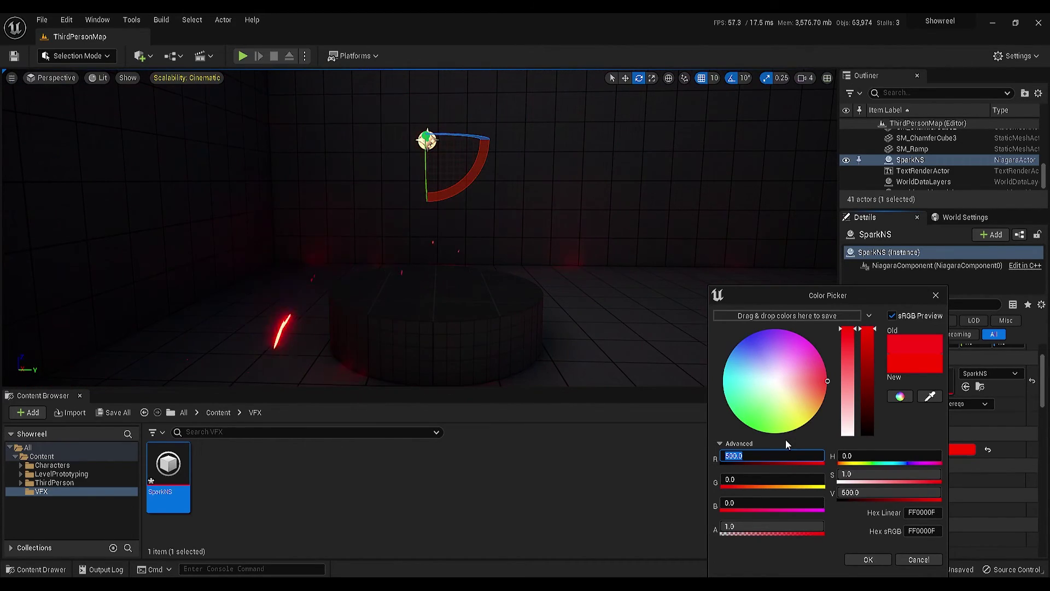
{"action": "type", "text": "200"}
{"action": "key", "text": "Return"}
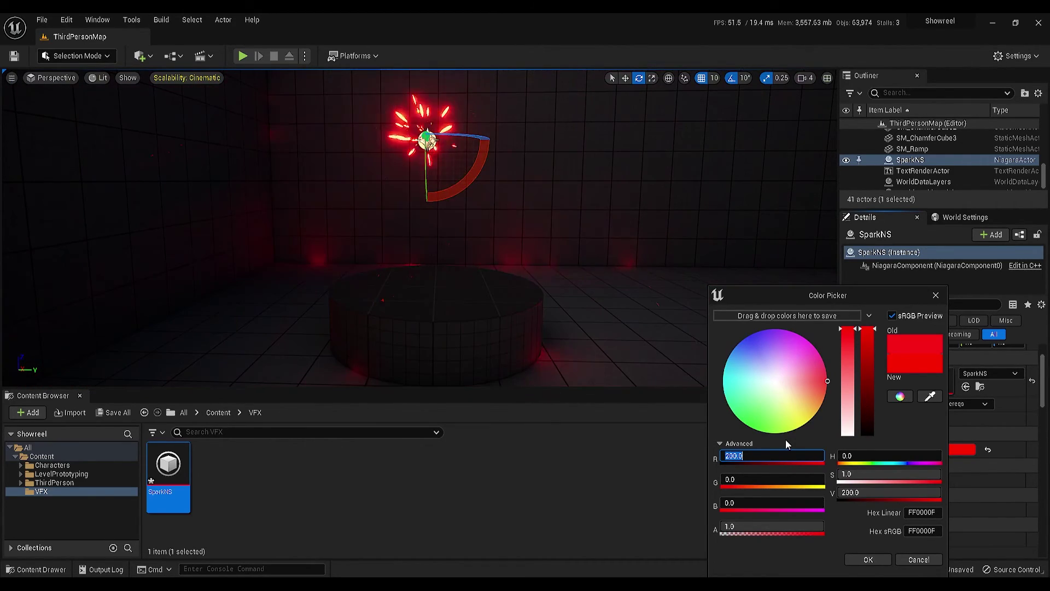
Set green to 40 and apply the orange colour R 200, G 40, B 0
{"action": "left_click", "coordinate": [742, 485]}
{"action": "type", "text": "1"}
{"action": "key", "text": "Return"}
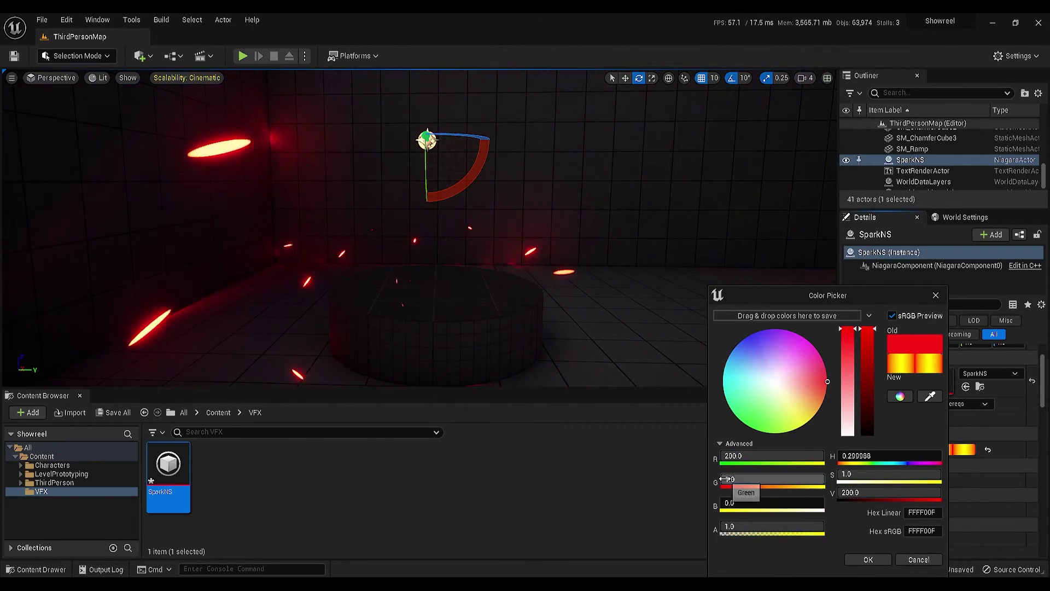
{"action": "left_click", "coordinate": [723, 479]}
{"action": "type", "text": "10"}
{"action": "key", "text": "Return"}
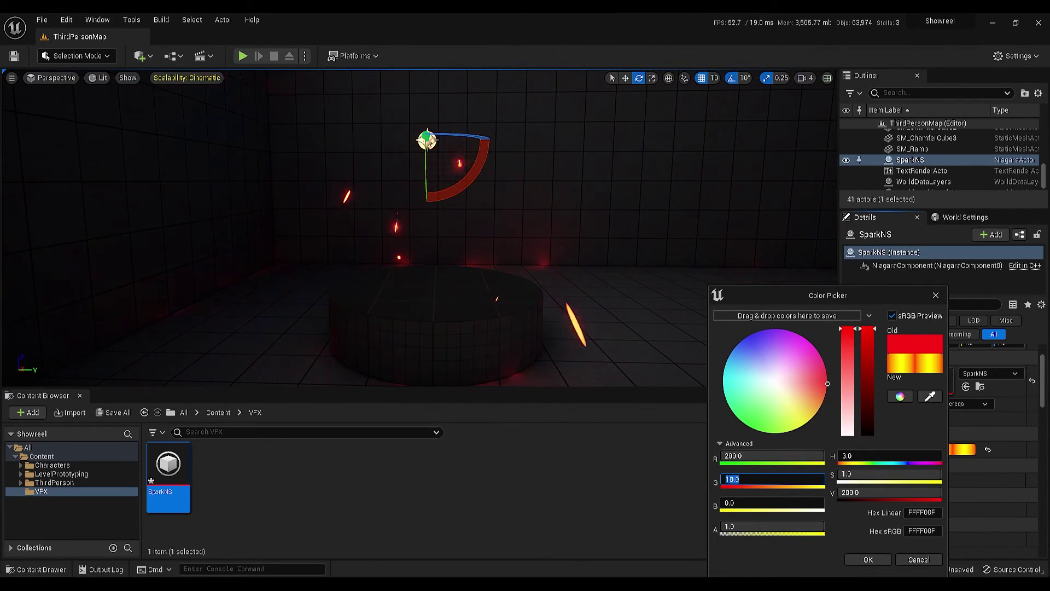
{"action": "type", "text": "50"}
{"action": "key", "text": "Return"}
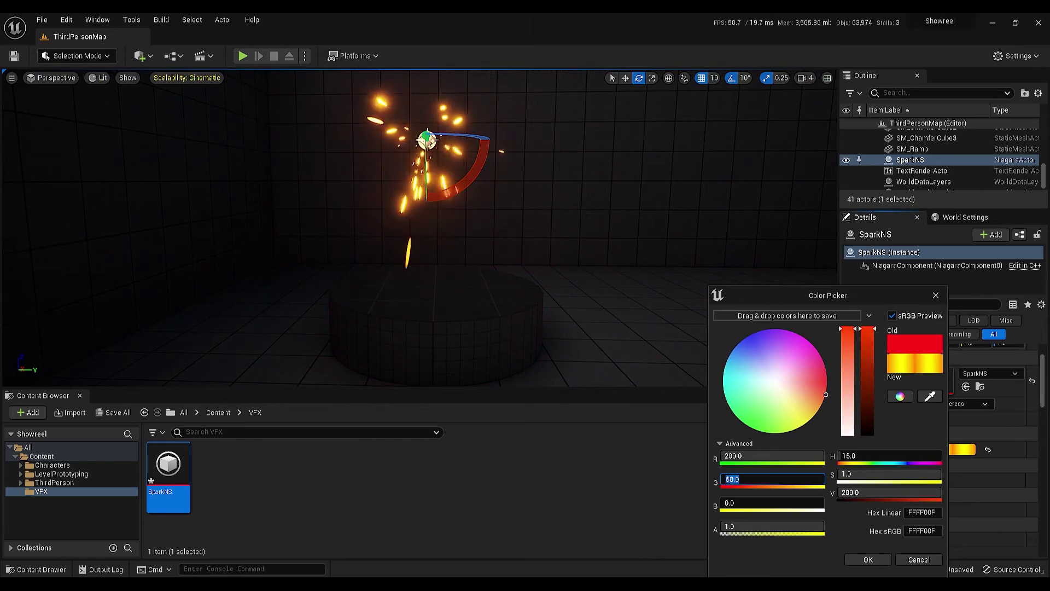
{"action": "type", "text": "40"}
{"action": "key", "text": "Return"}
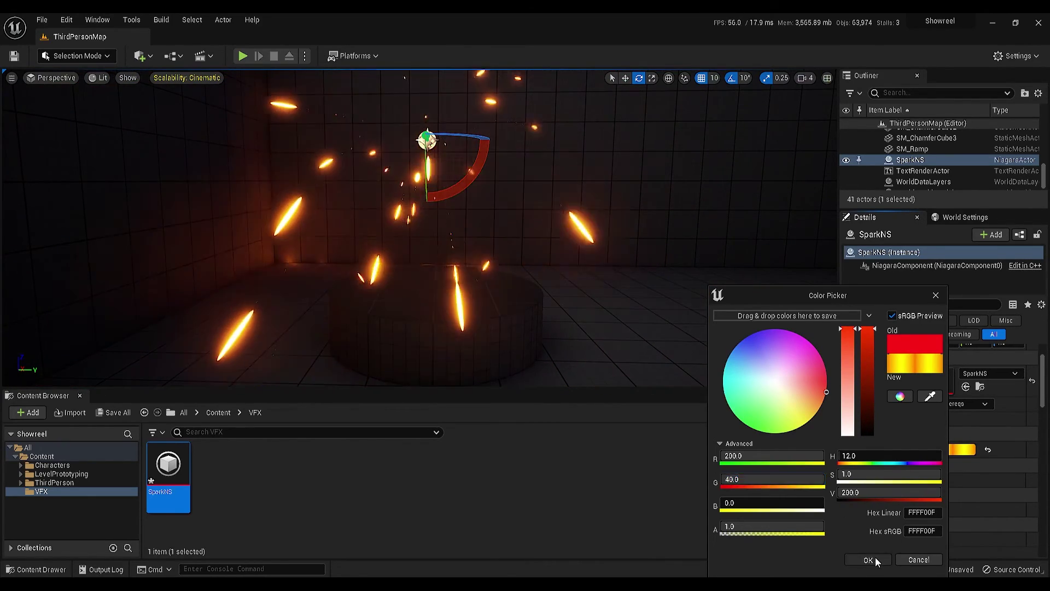
{"action": "left_click", "coordinate": [868, 560]}
Nudge the SparkNS actor slightly with the move tool and start Play-in-Editor
{"action": "key", "text": "w"}
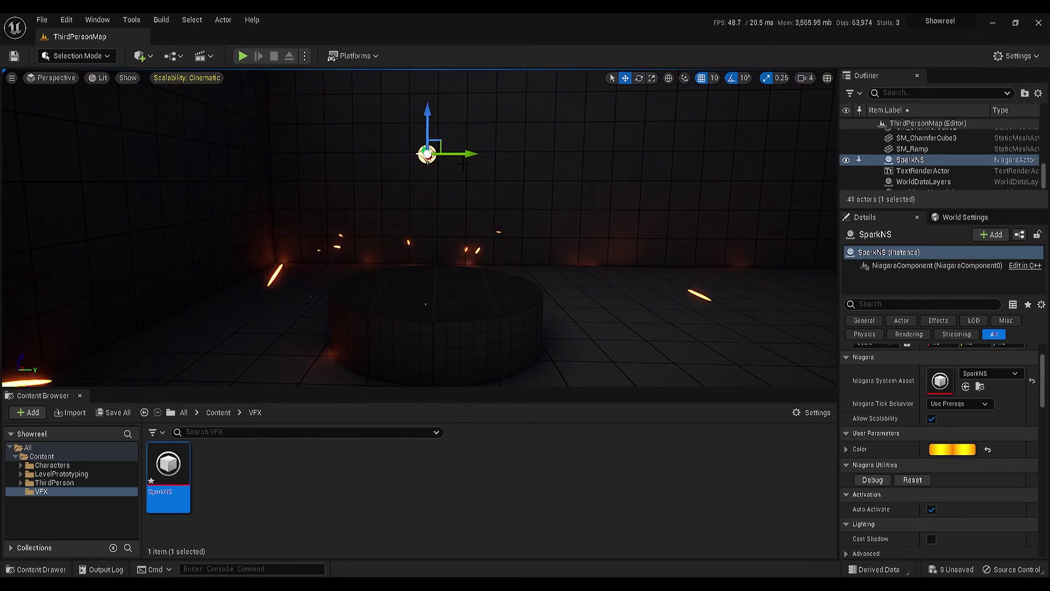
{"action": "left_click_drag", "start_coordinate": [462, 162], "coordinate": [476, 162]}
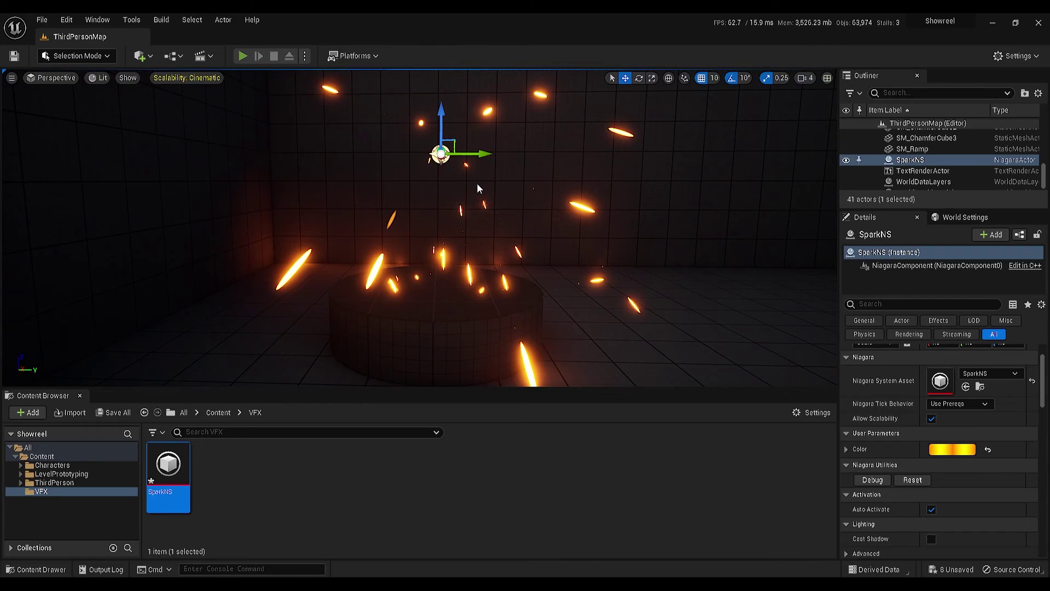
{"action": "key", "text": "alt+p"}
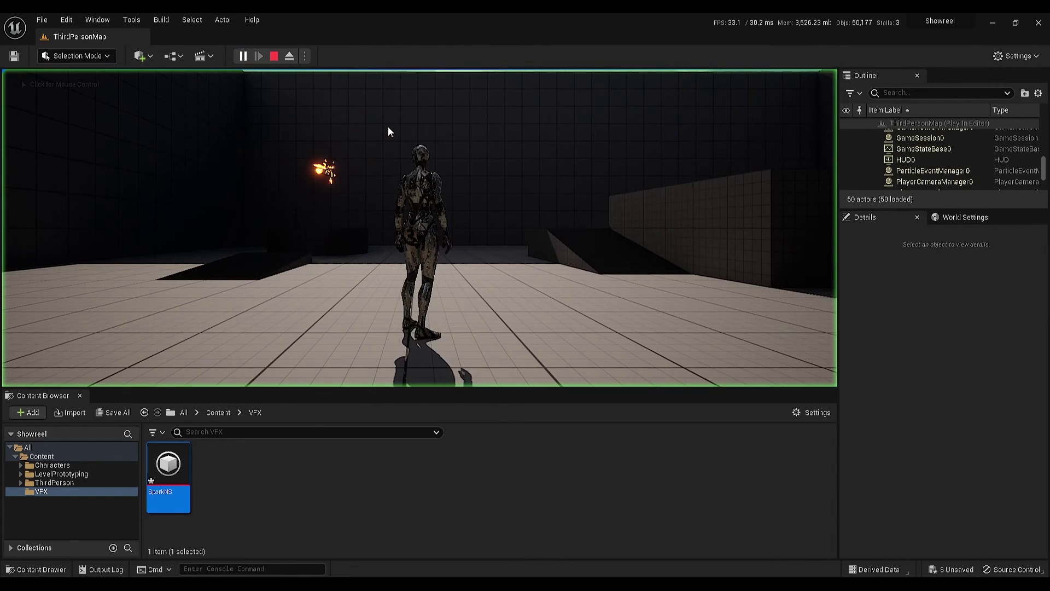
Run and jump the character through the orange sparks, then stop the play session
{"action": "key", "text": "w"}
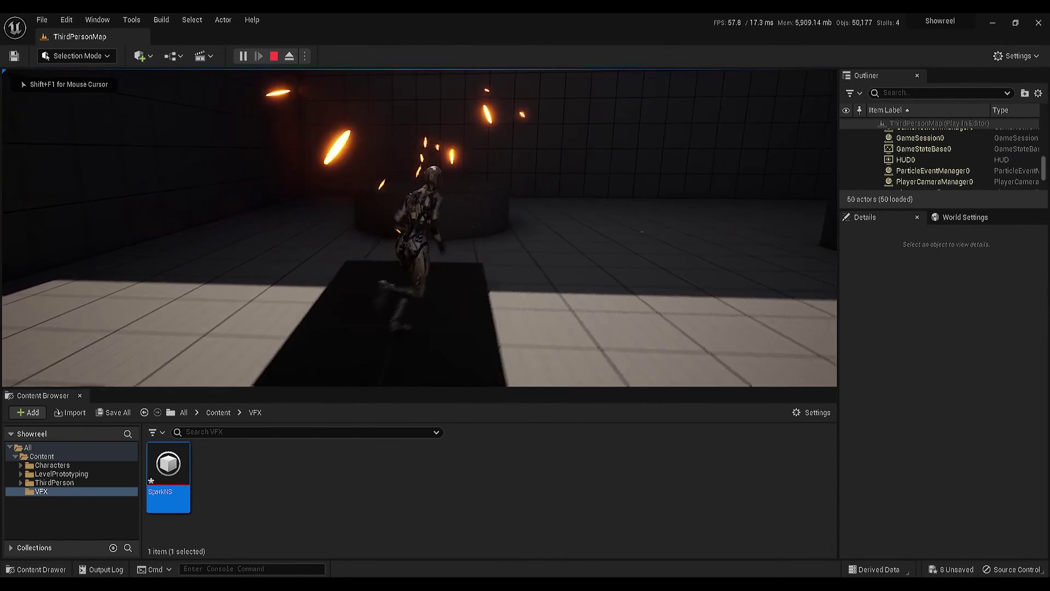
{"action": "key", "text": "space"}
{"action": "key", "text": "s"}
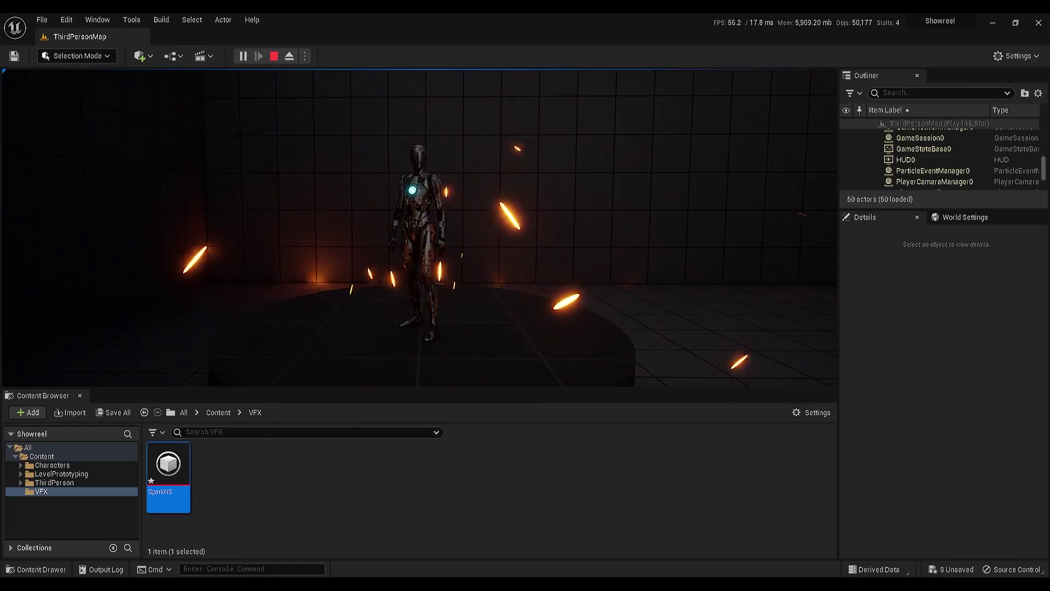
{"action": "mouse_move", "coordinate": [419, 227]}
{"action": "key", "text": "w"}
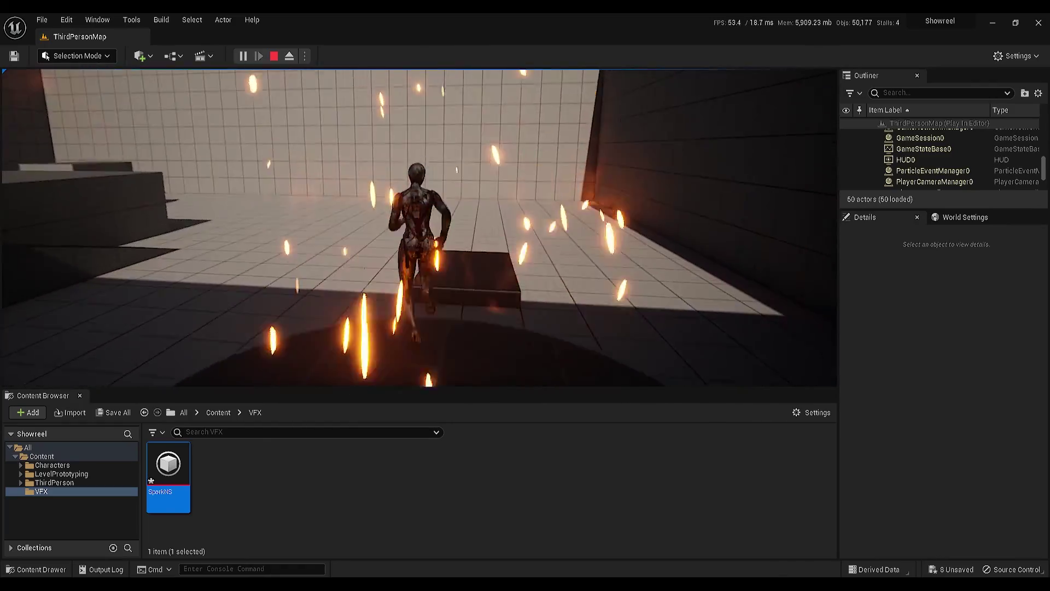
{"action": "key", "text": "s"}
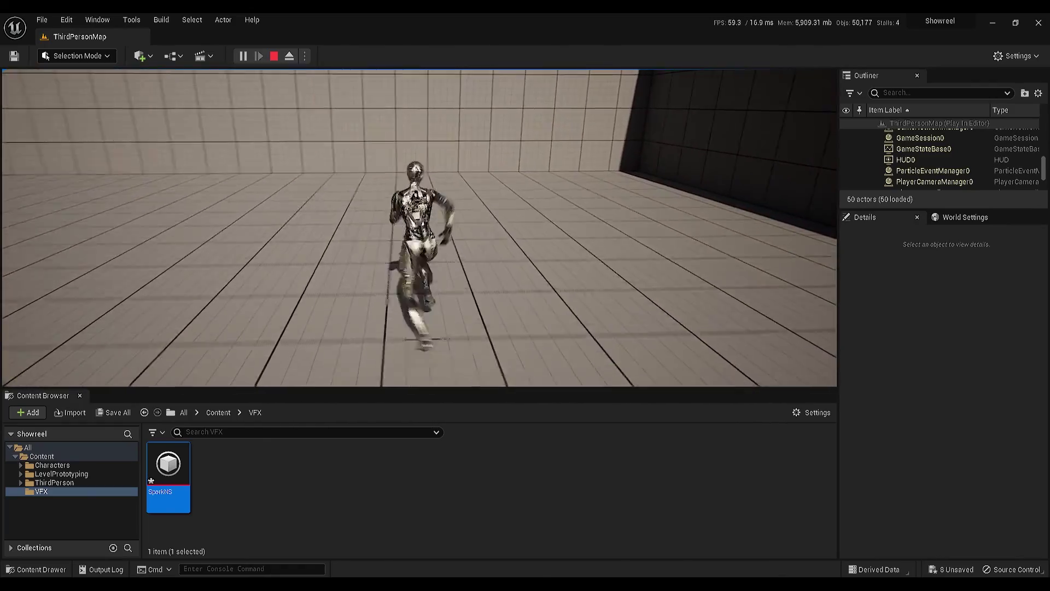
{"action": "key", "text": "w"}
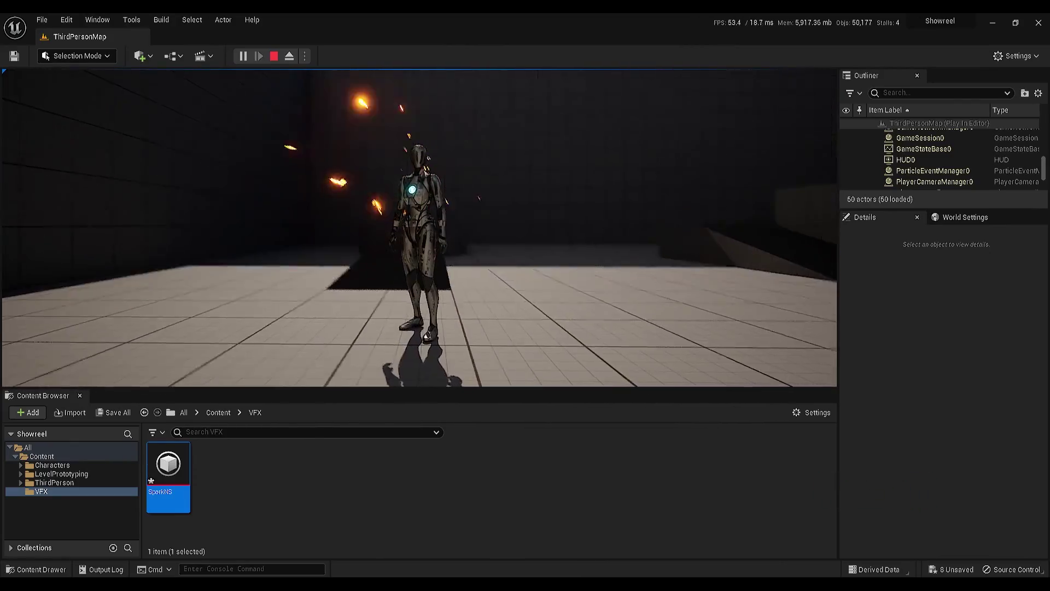
{"action": "key", "text": "Escape"}
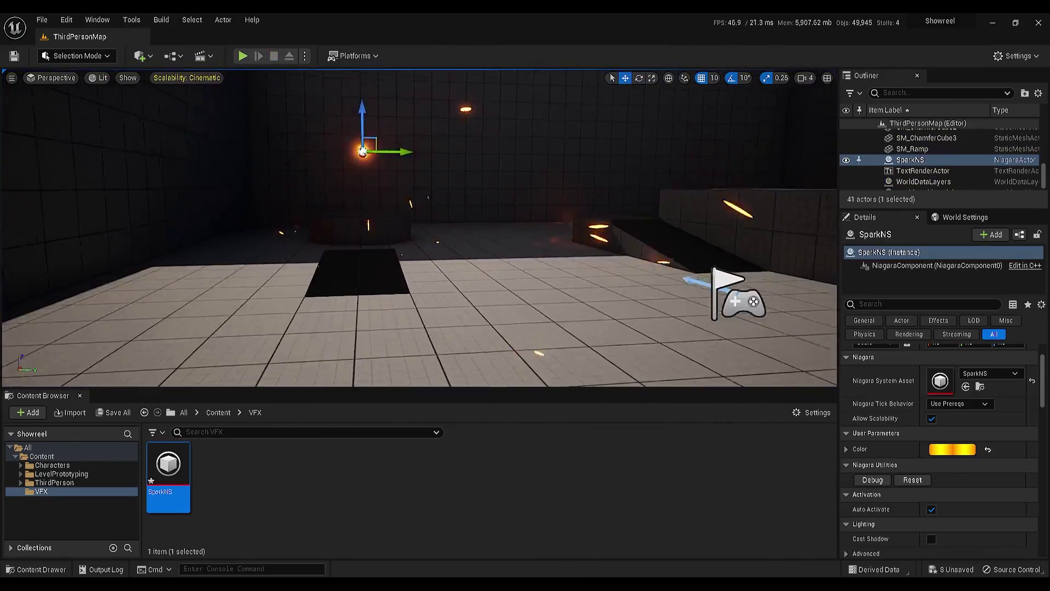